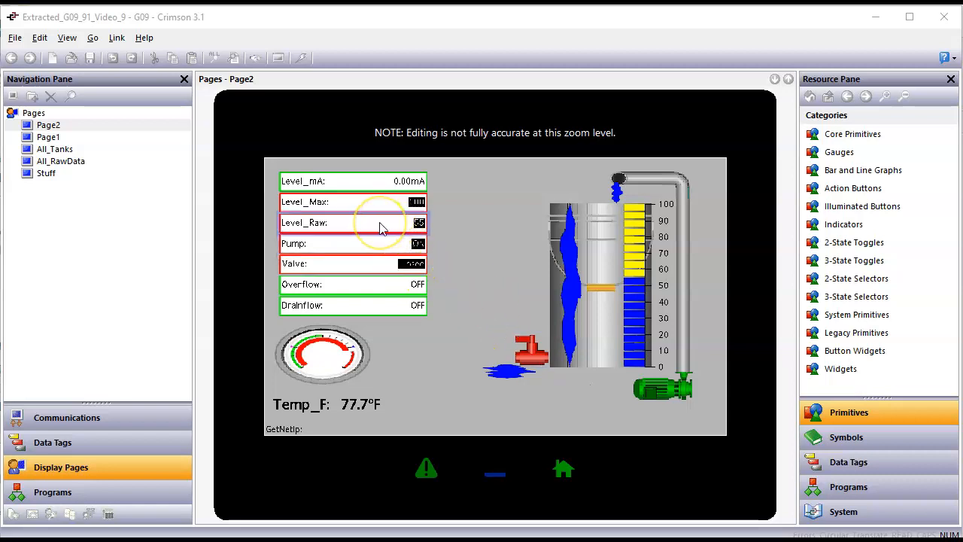
Step: Drag the Level_Raw and Level_Max data tags from the Data Tags list onto Page2
left_click(848, 468)
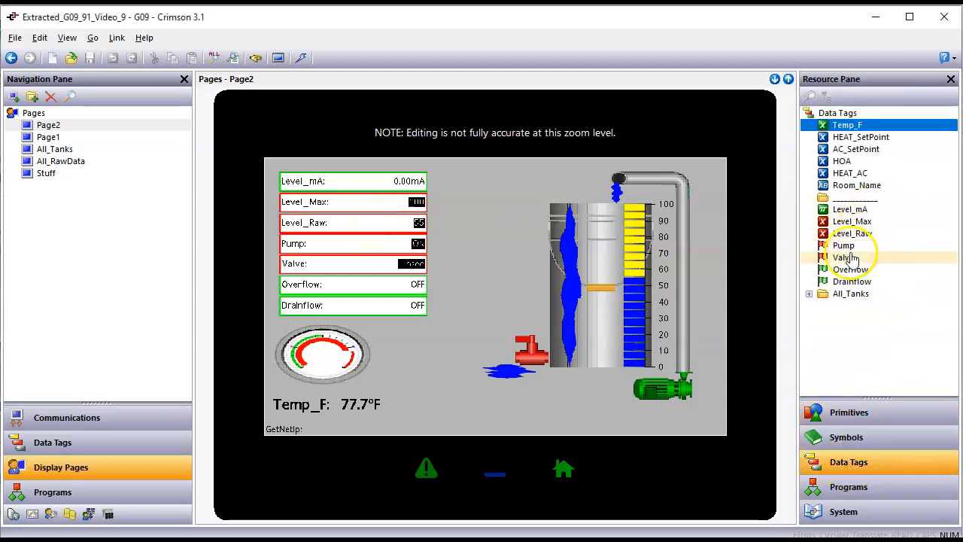
mouse_move(852, 234)
left_mouse_down()
mouse_move(640, 292)
mouse_move(609, 326)
mouse_move(600, 393)
mouse_move(585, 387)
left_mouse_up()
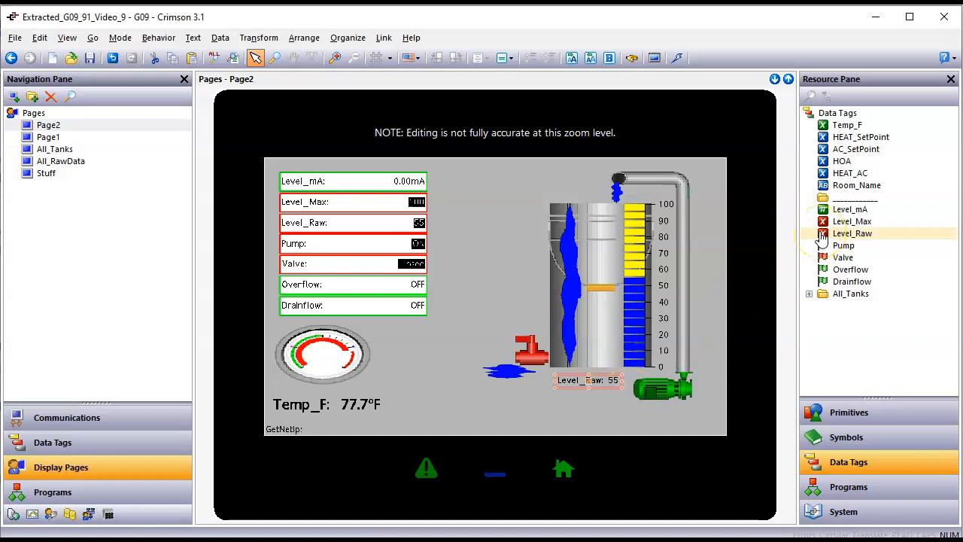
left_click_drag(853, 222, 698, 202)
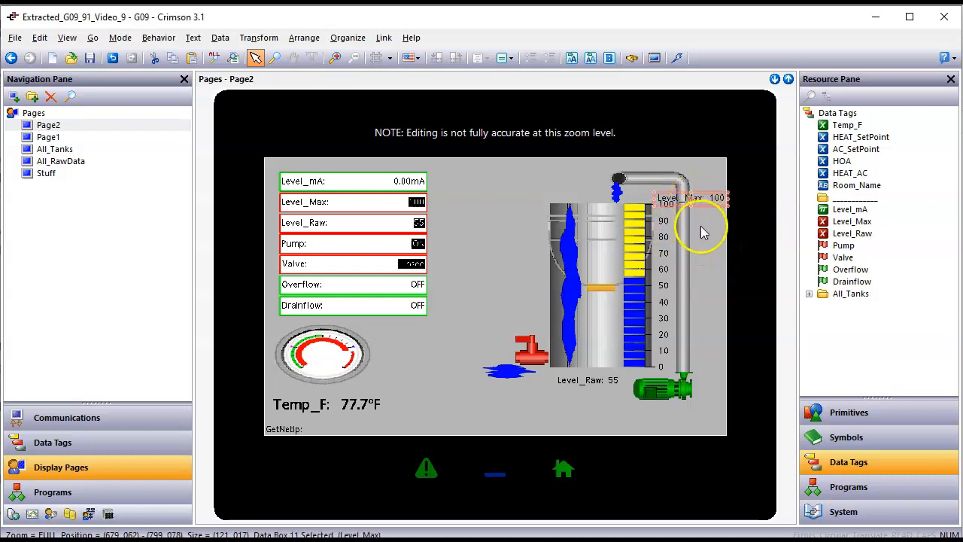
Step: Reposition the readouts, placing the Level_Max readout below the pump
scroll(701, 225, "up", 1)
left_click_drag(564, 520, 652, 516)
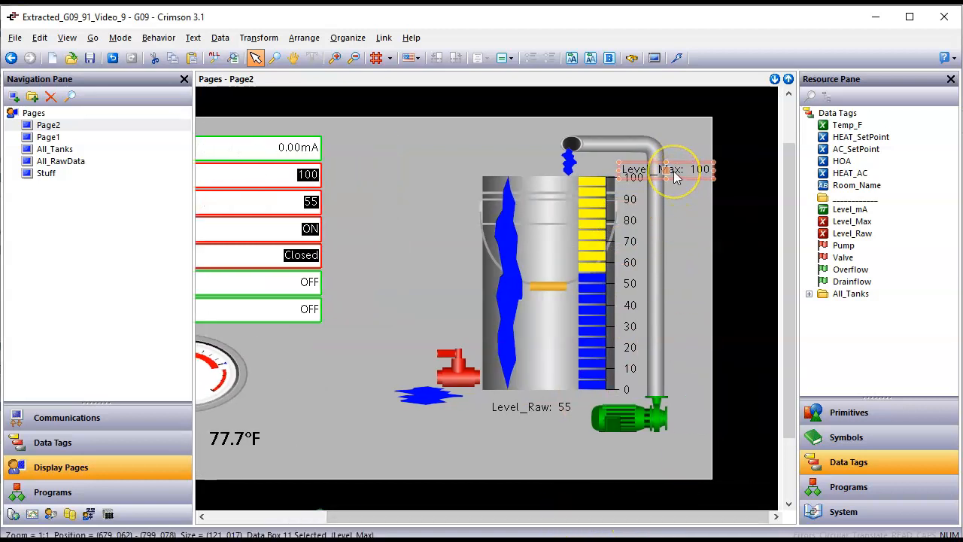
left_click_drag(669, 167, 670, 454)
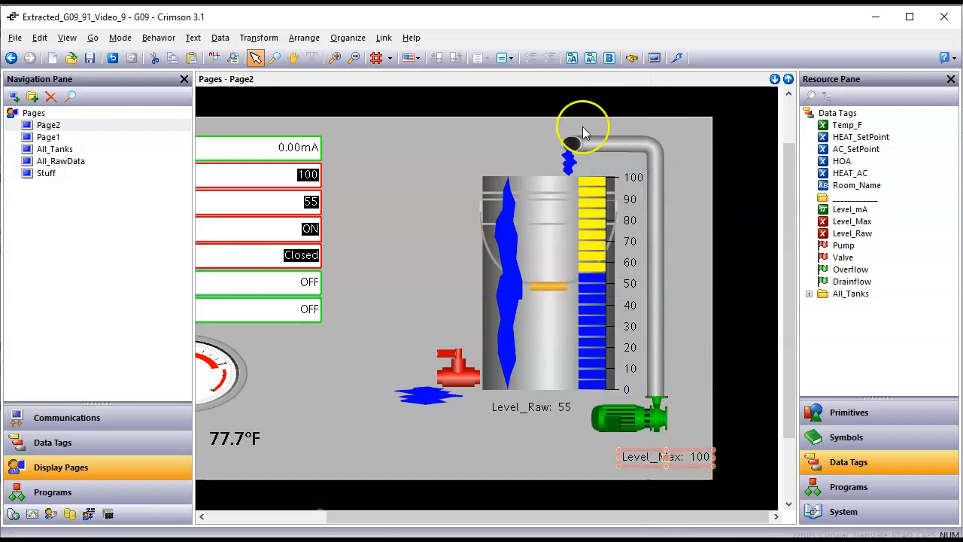
Step: Marquee-select all parts of the tank graphic and shift them slightly left and down
left_click(380, 151)
left_click_drag(366, 131, 690, 447)
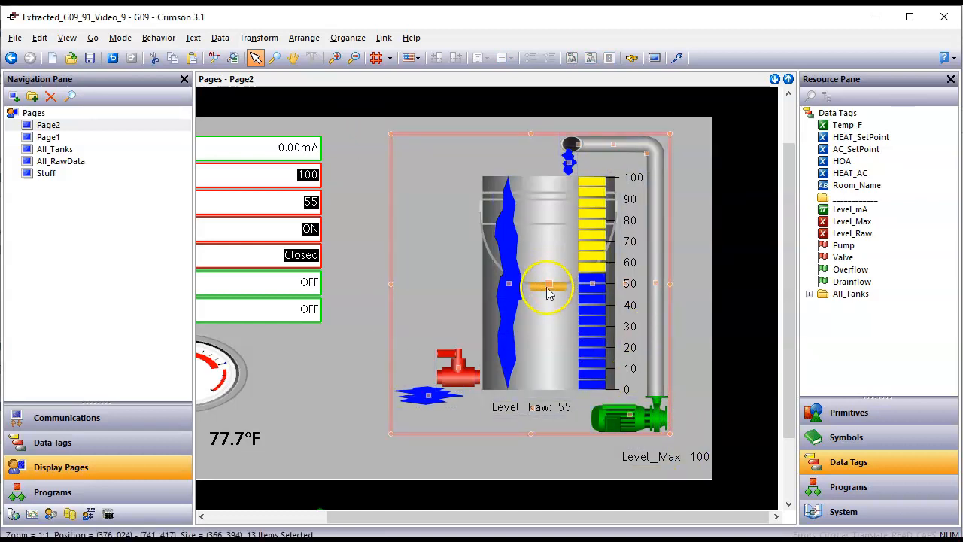
left_click_drag(547, 283, 531, 299)
key("Escape")
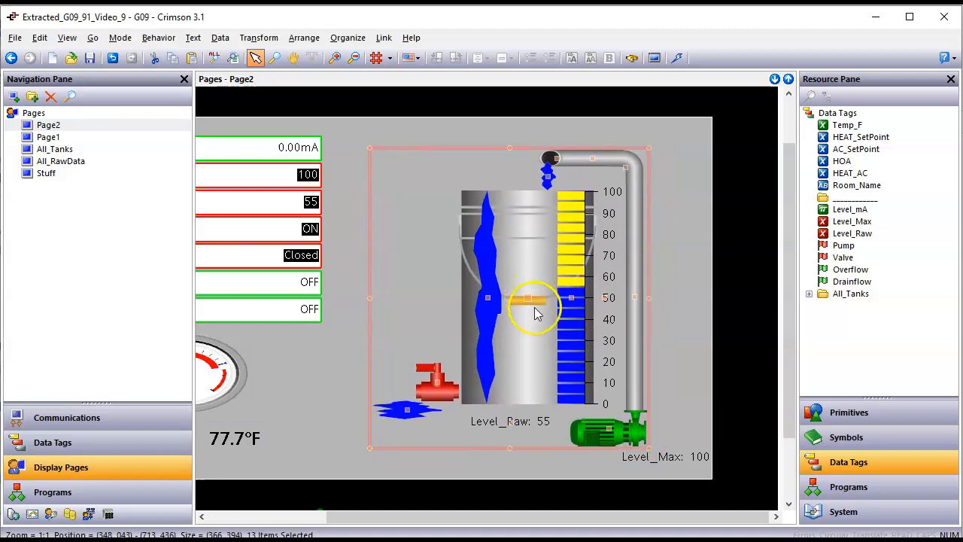
Step: Move the Level_Max readout up above the top of the inlet pipe
left_click(667, 458)
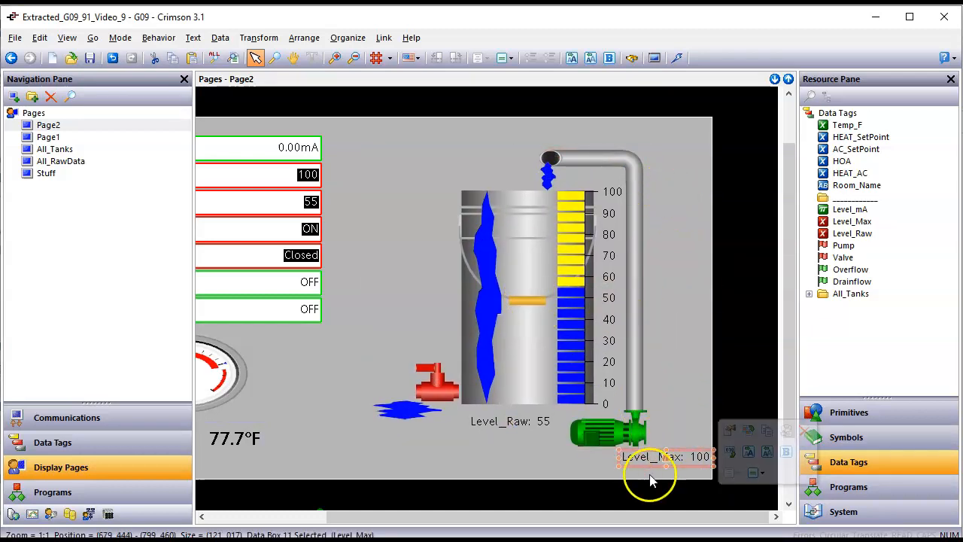
double_click(665, 457)
left_click(656, 99)
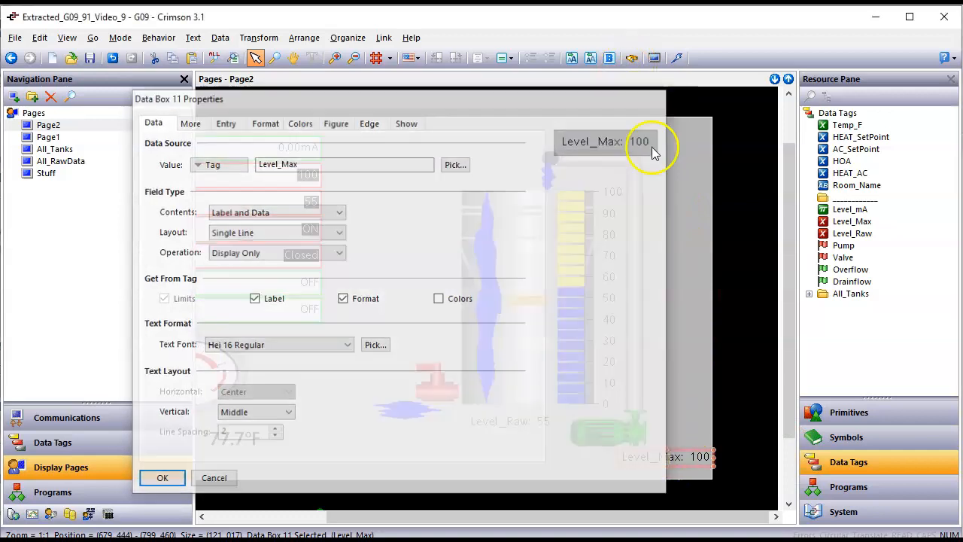
left_click_drag(662, 461, 630, 136)
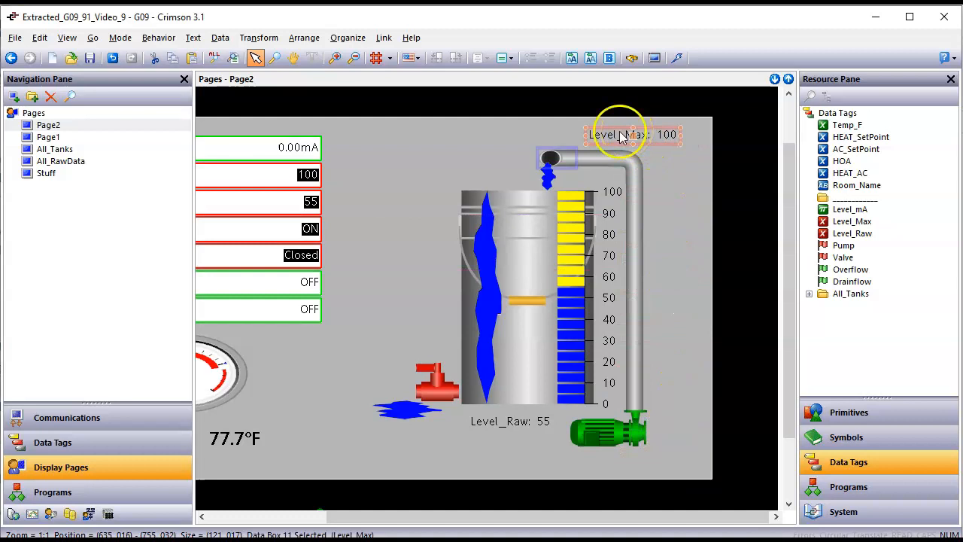
scroll(346, 356, "down", 1)
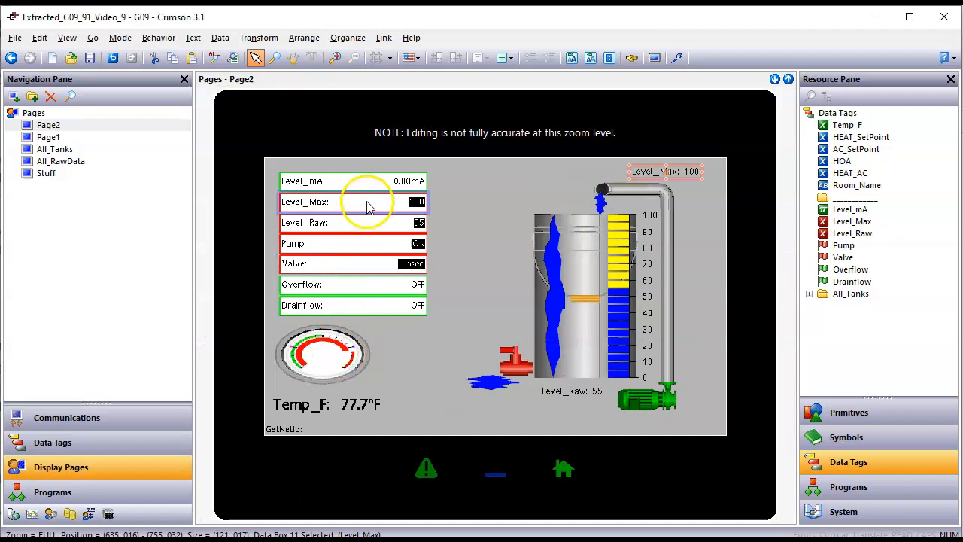
Step: Copy all formatting from the list's red-bordered Level_Max field onto the Level_Max readout above the pipe
right_click(646, 172)
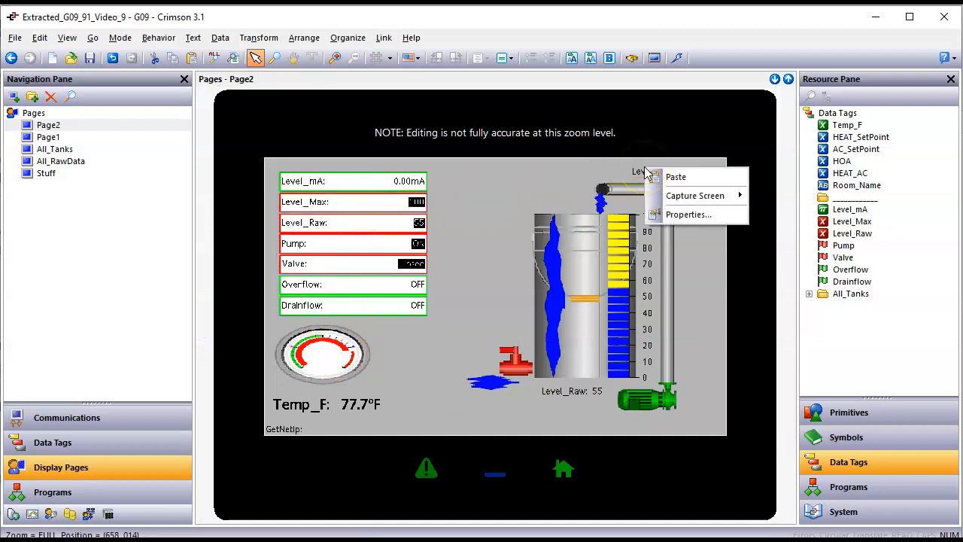
left_click(645, 173)
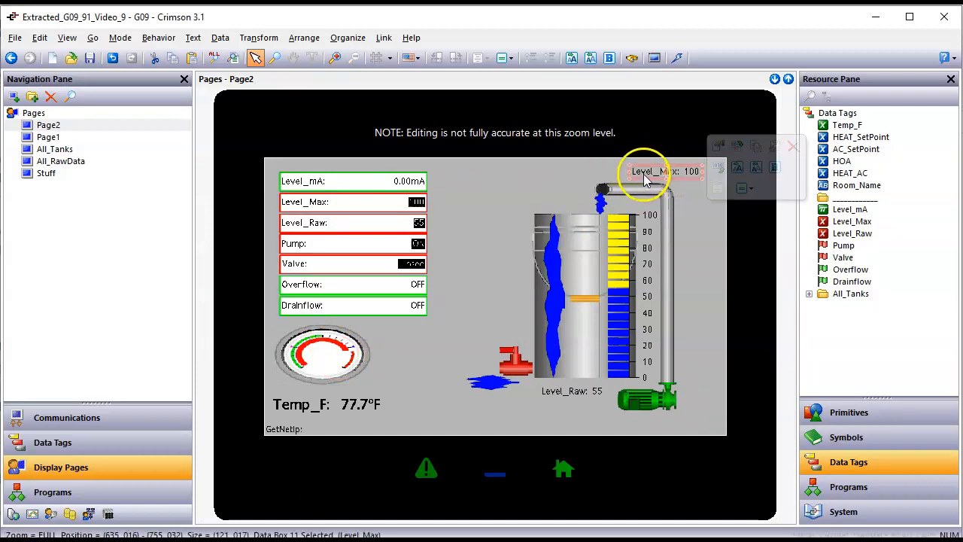
right_click(646, 175)
mouse_move(696, 342)
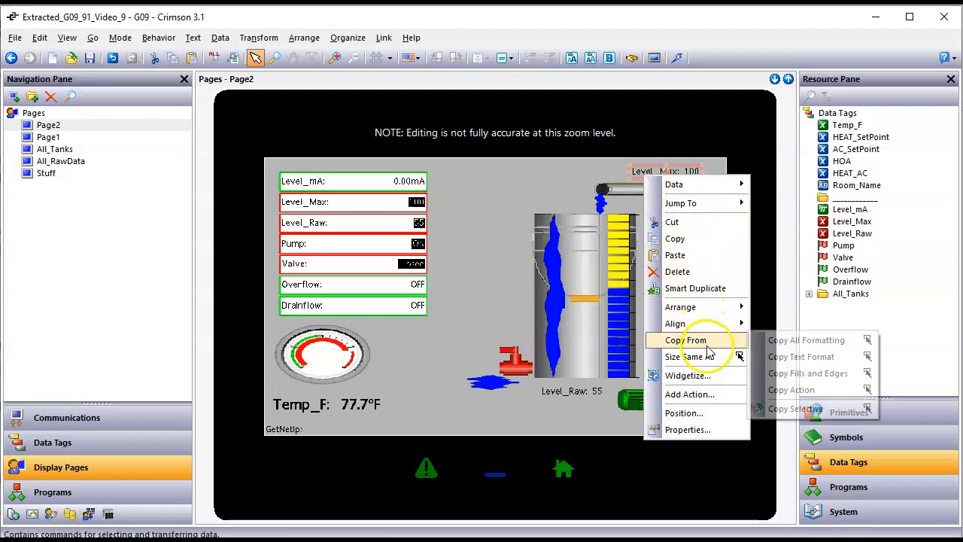
left_click(823, 346)
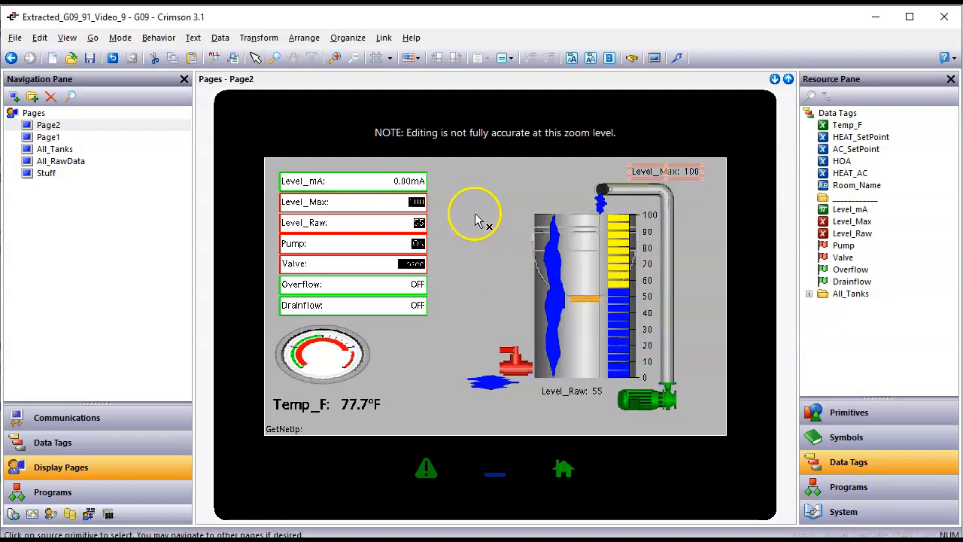
left_click(407, 213)
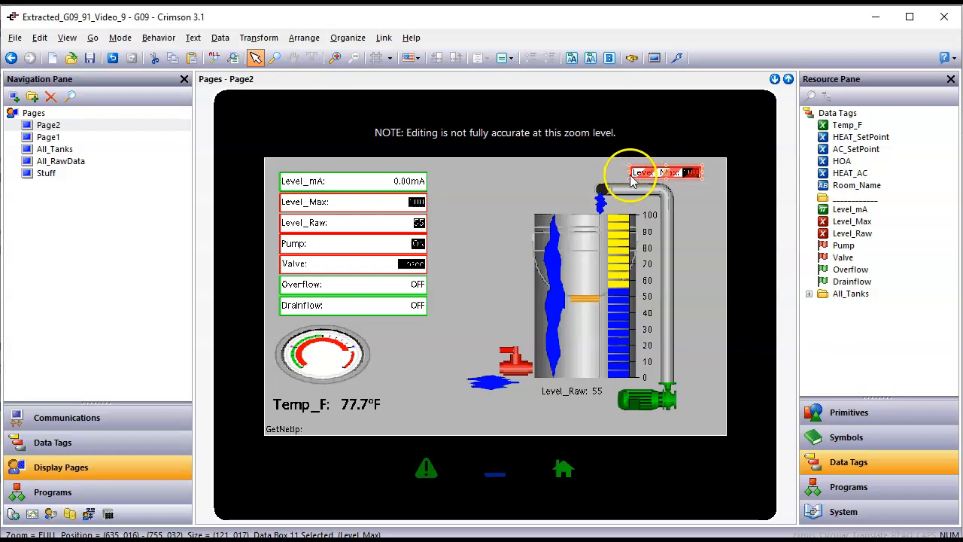
scroll(634, 177, "up", 1)
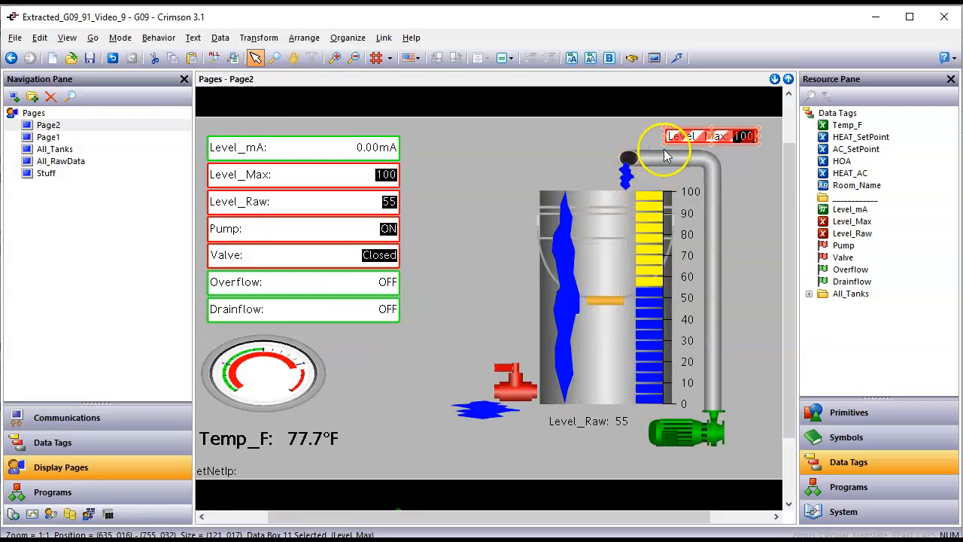
Step: Enlarge the Level_Max readout, then drop a Temp_F readout (77.7°F) just below Level_Raw
left_click_drag(660, 147, 640, 152)
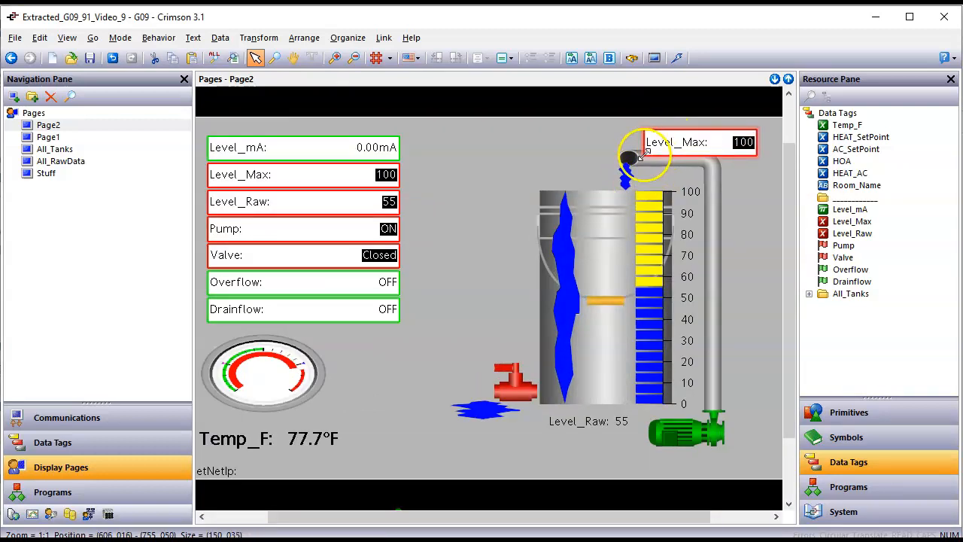
mouse_move(698, 133)
left_mouse_down()
mouse_move(636, 112)
mouse_move(692, 123)
mouse_move(688, 135)
mouse_move(698, 129)
left_mouse_up()
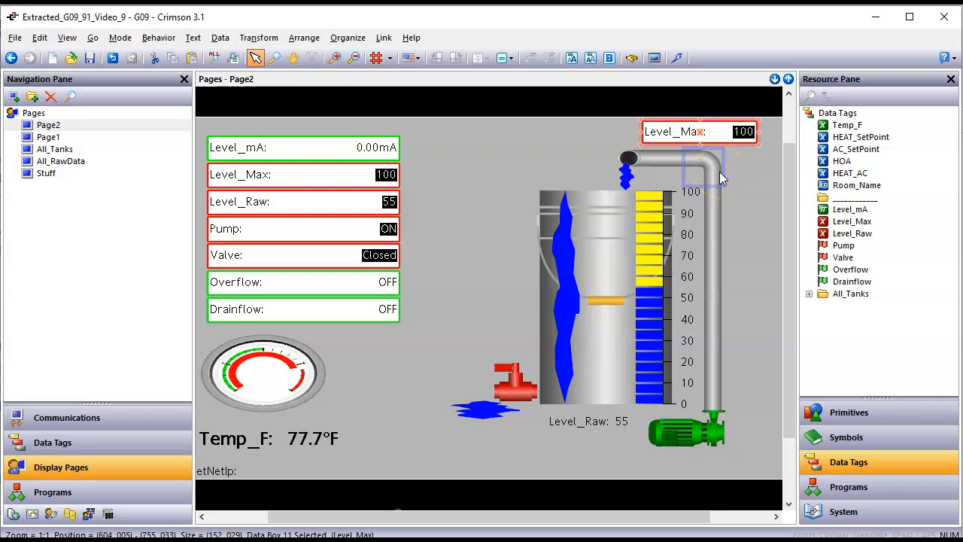
left_click(459, 399)
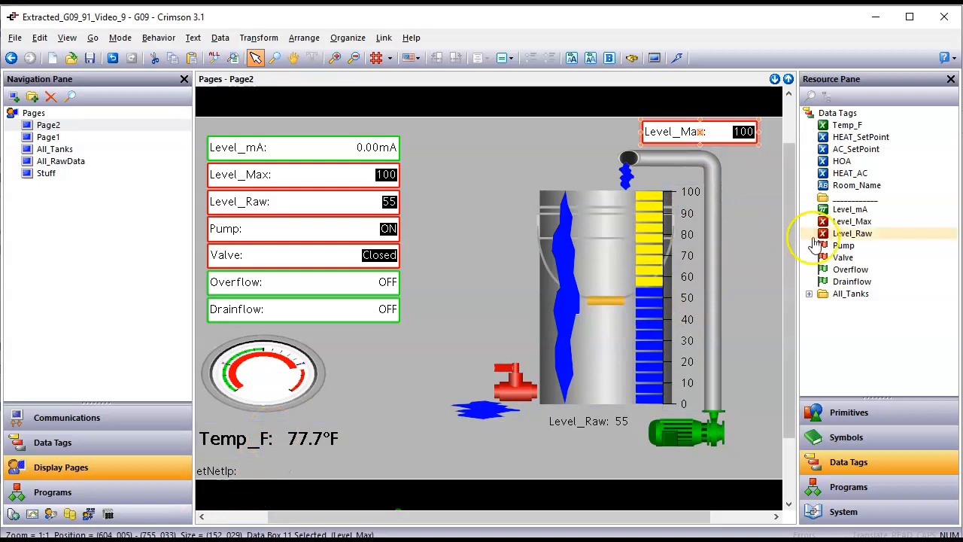
left_click_drag(862, 130, 578, 438)
scroll(588, 442, "up", 1)
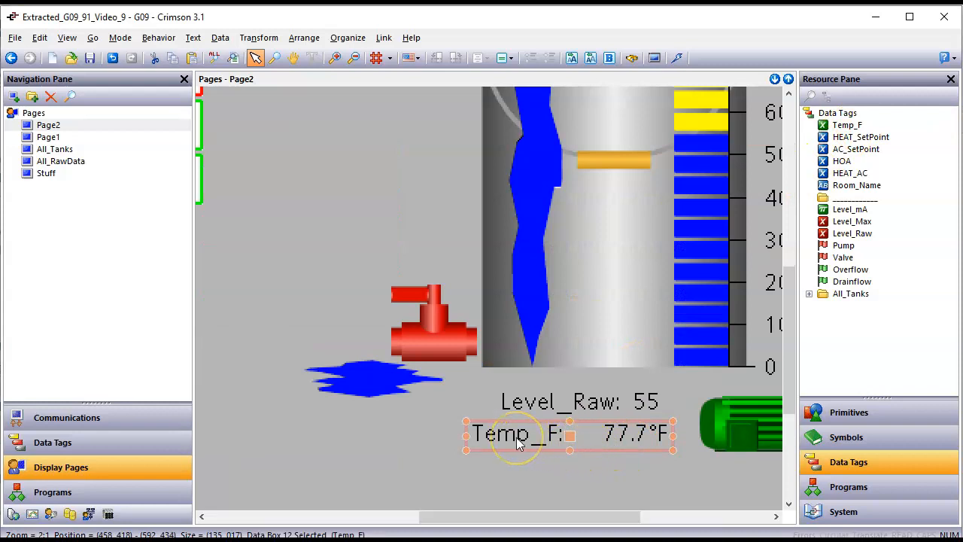
Step: In the Temp_F data box properties, set the contents to show only the data value
left_click(595, 435)
double_click(594, 434)
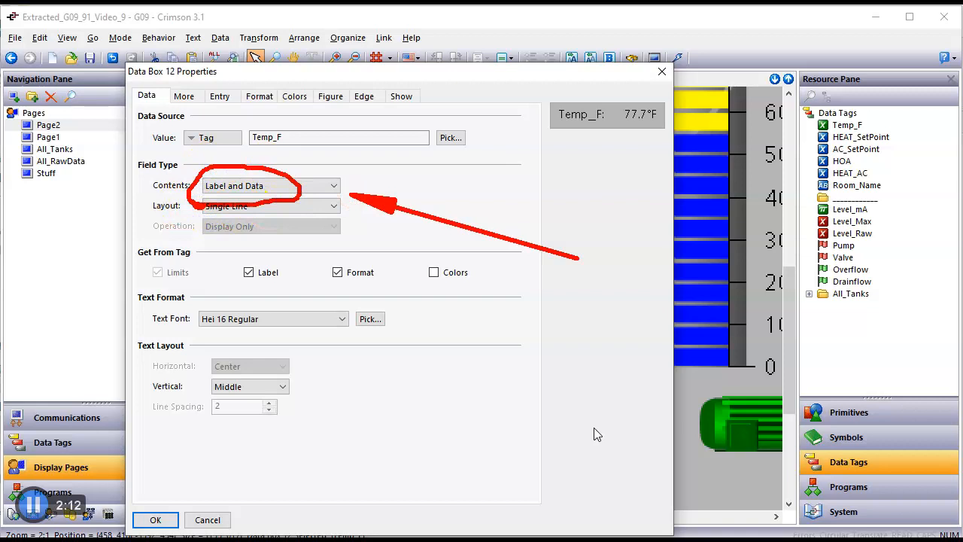
left_click(251, 189)
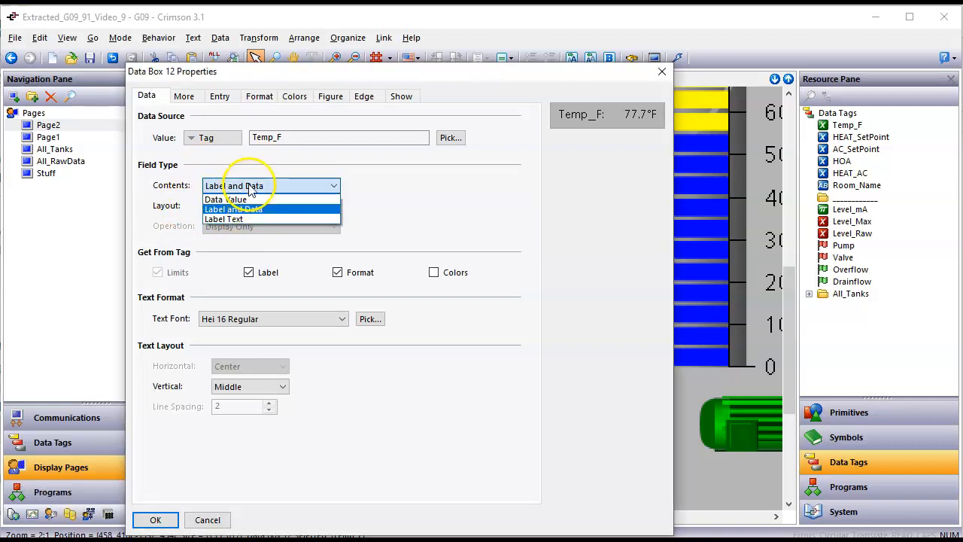
left_click(226, 199)
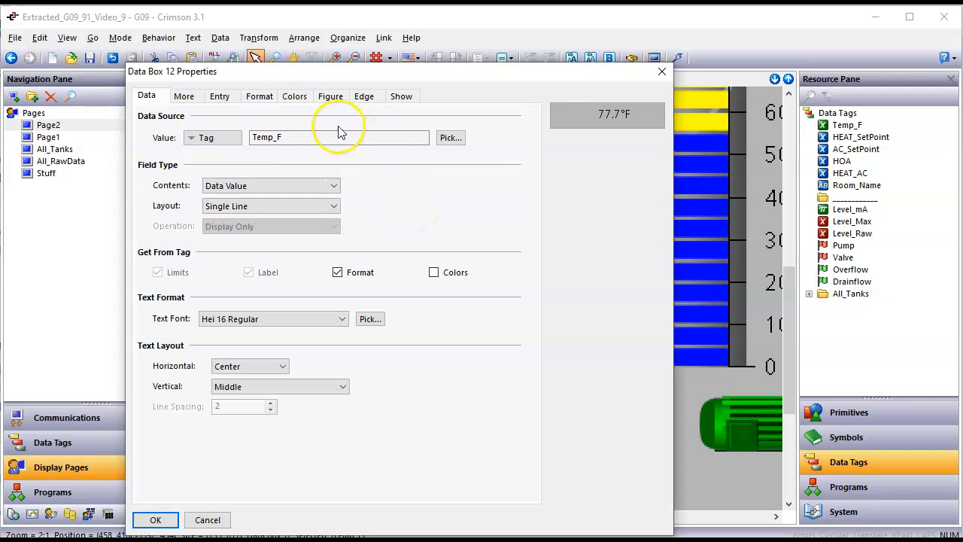
Step: Give the Temp_F readout a solid Custom03 fill
left_click(332, 97)
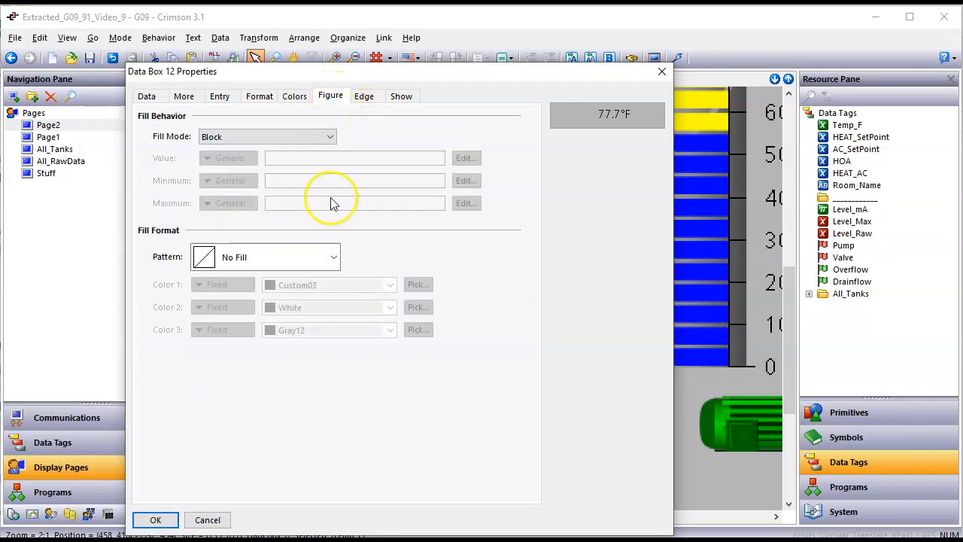
left_click(334, 257)
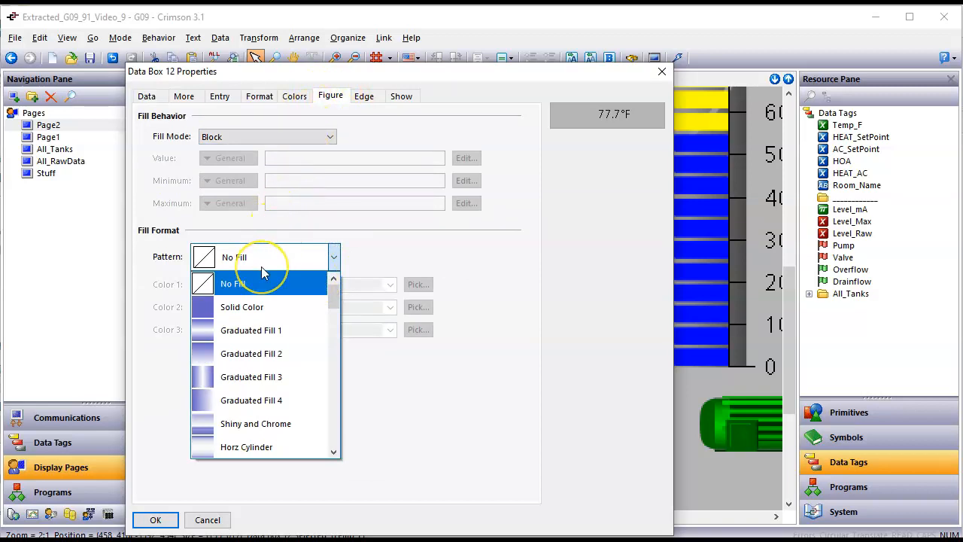
left_click(252, 306)
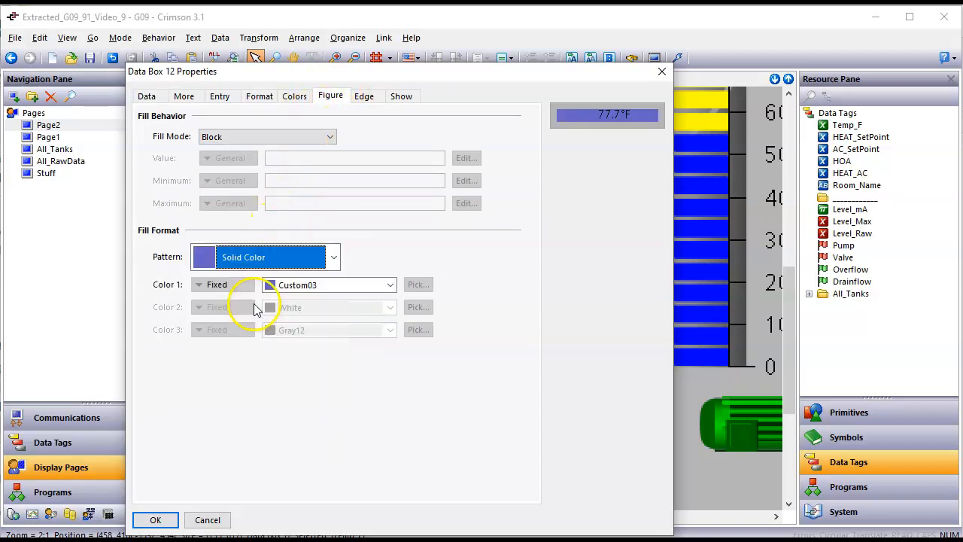
left_click(311, 285)
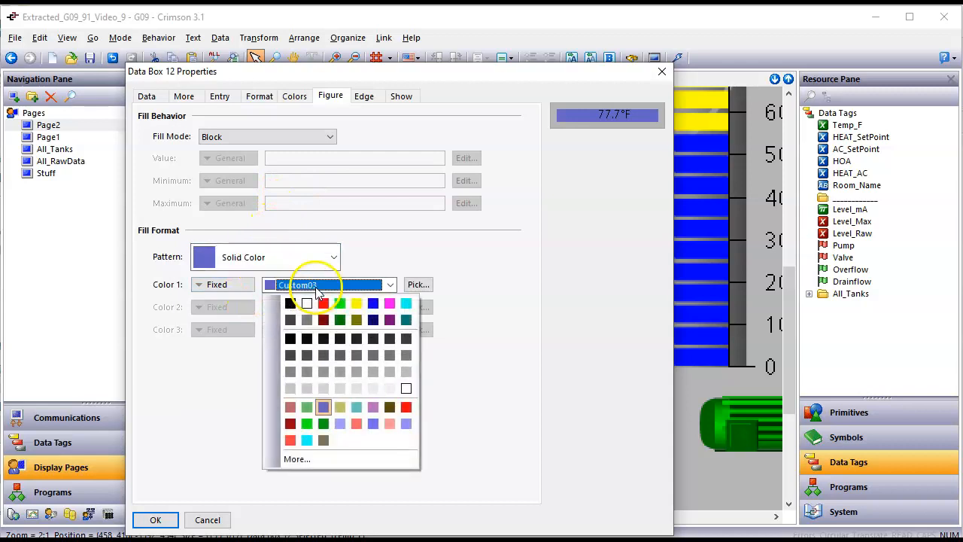
left_click(307, 304)
Step: Set the edge to 2 pixels wide in red and apply with OK
left_click(364, 97)
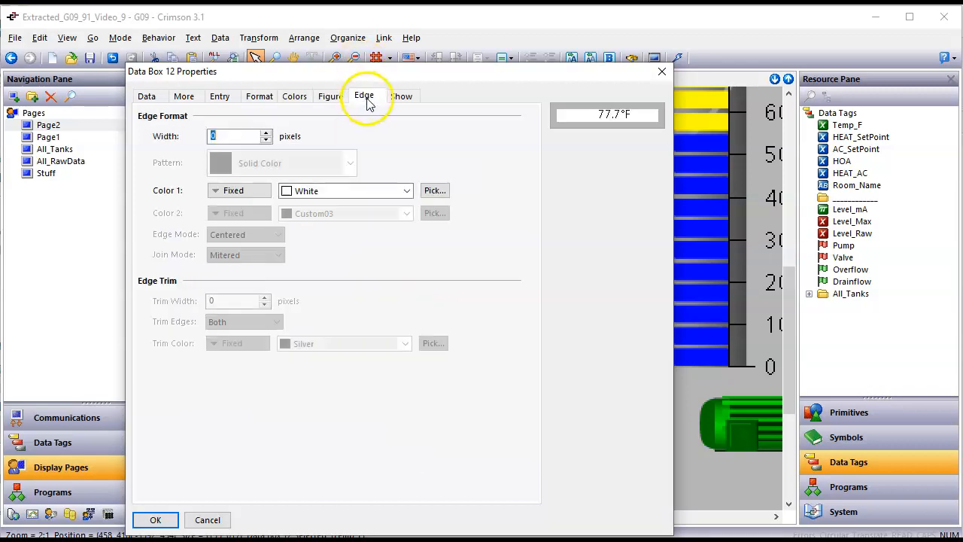
left_click(267, 133)
left_click(266, 134)
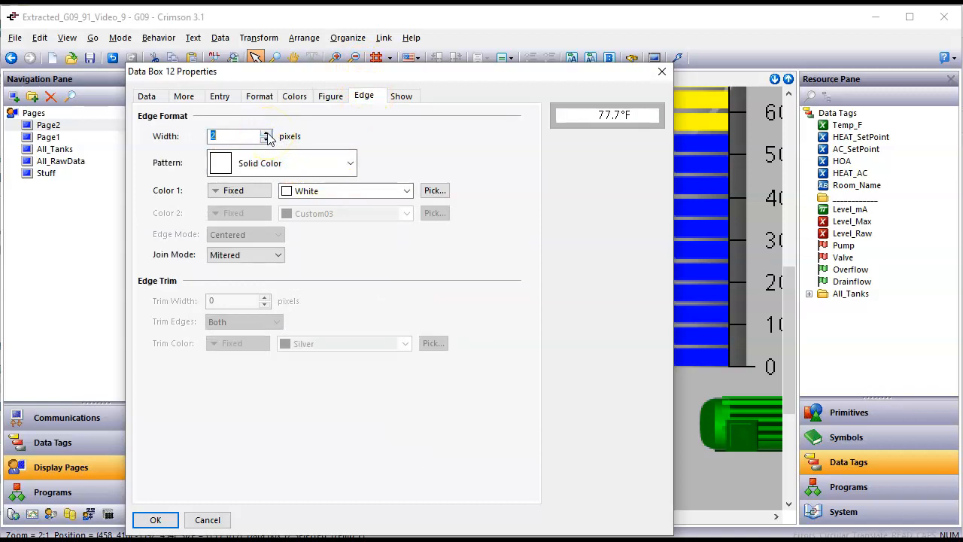
left_click(344, 190)
left_click(340, 210)
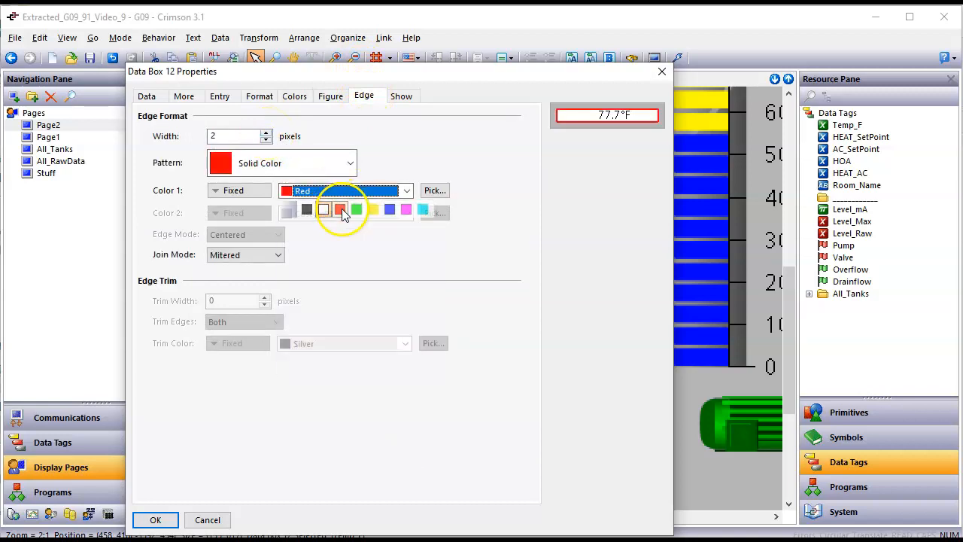
left_click(158, 520)
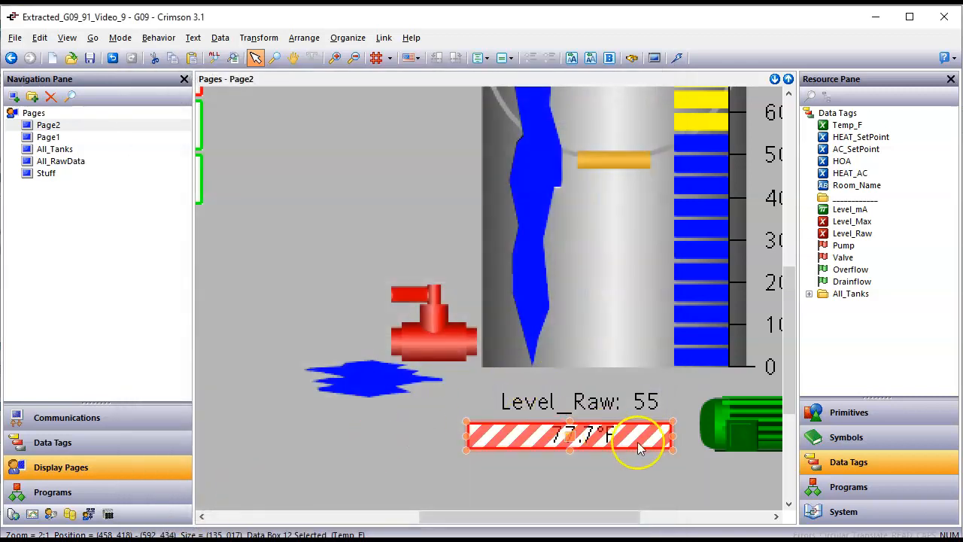
Step: Shrink the 77.7°F box, move it into the lower tank, and nudge the Level_Raw: 55 label up
left_click_drag(667, 452, 576, 451)
left_click_drag(517, 436, 613, 334)
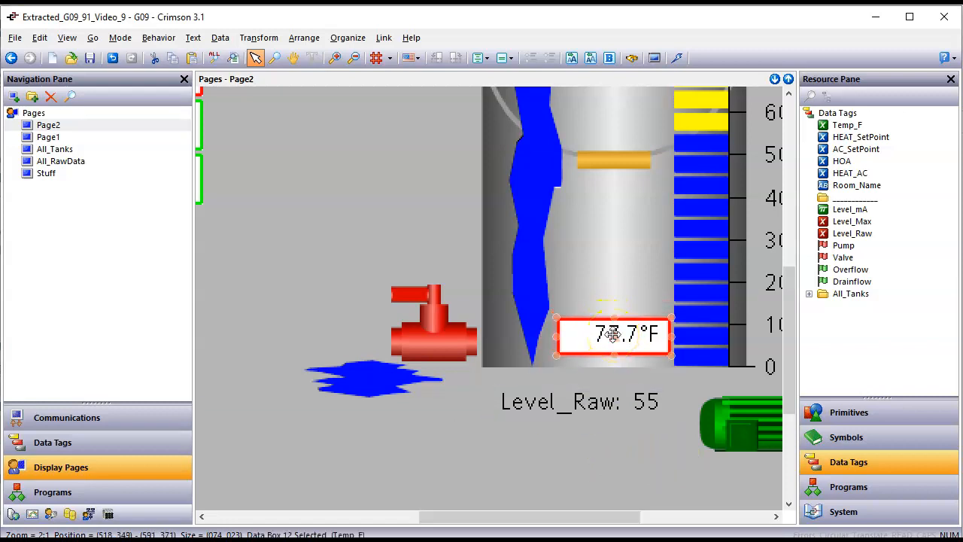
left_click(600, 408)
left_click_drag(603, 407, 606, 404)
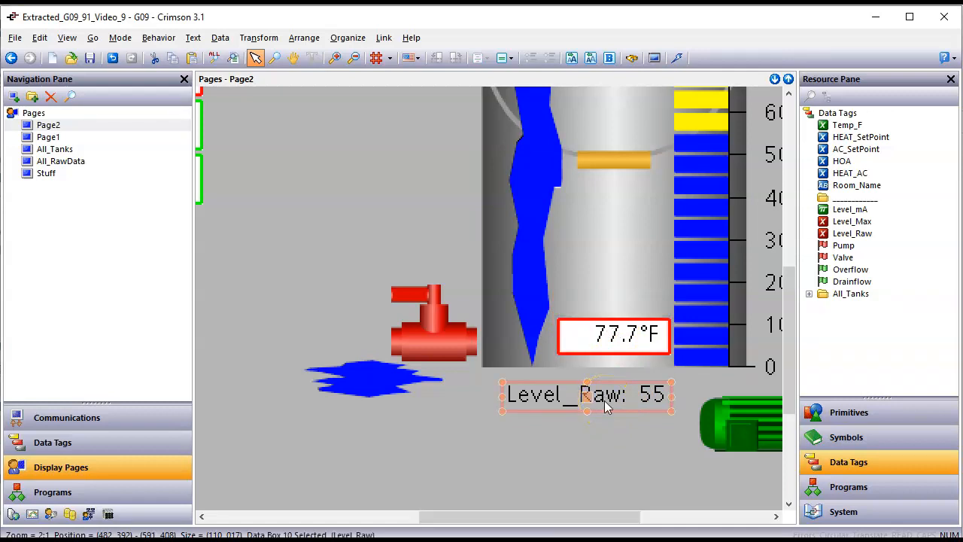
scroll(607, 407, "down", 1)
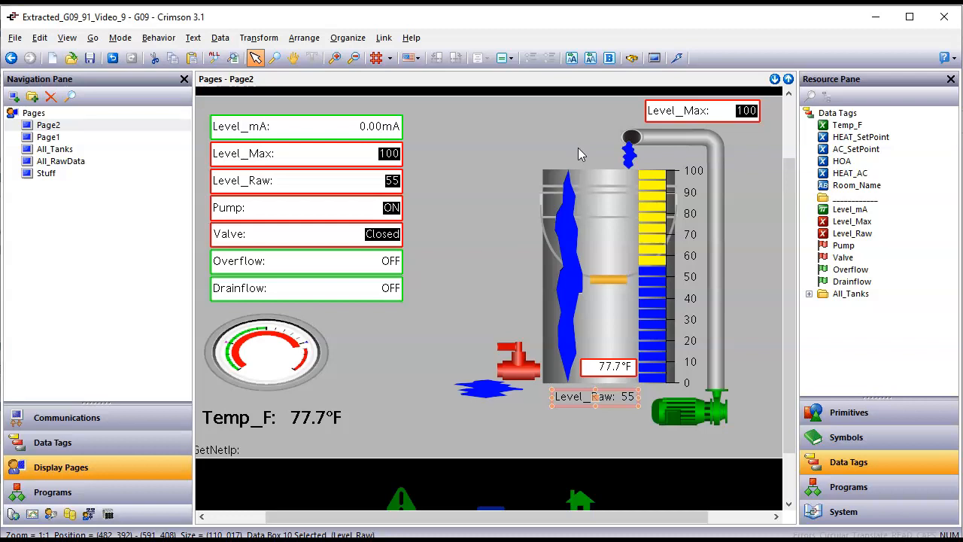
Step: Under the Drainflow tag in Data Tags, create a new string tag named Name
left_click(163, 446)
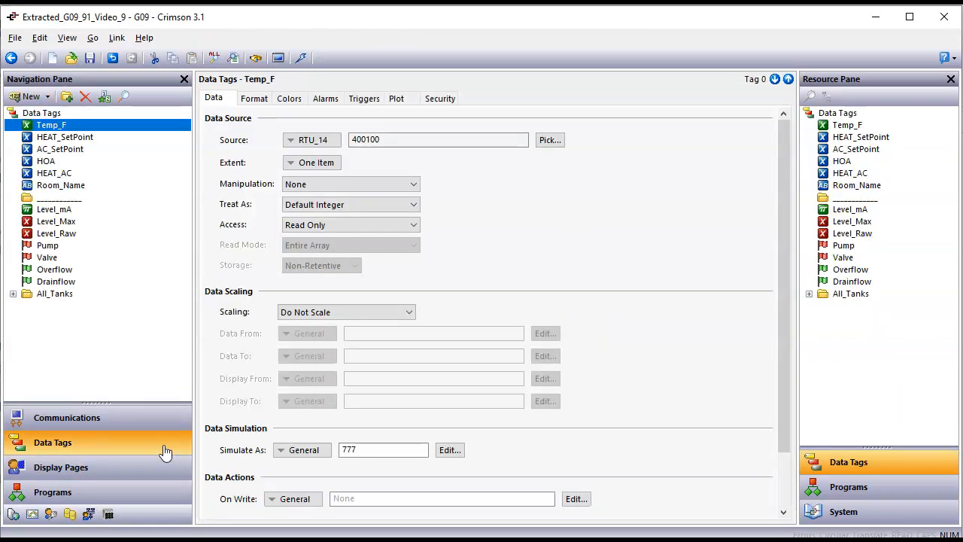
left_click(100, 289)
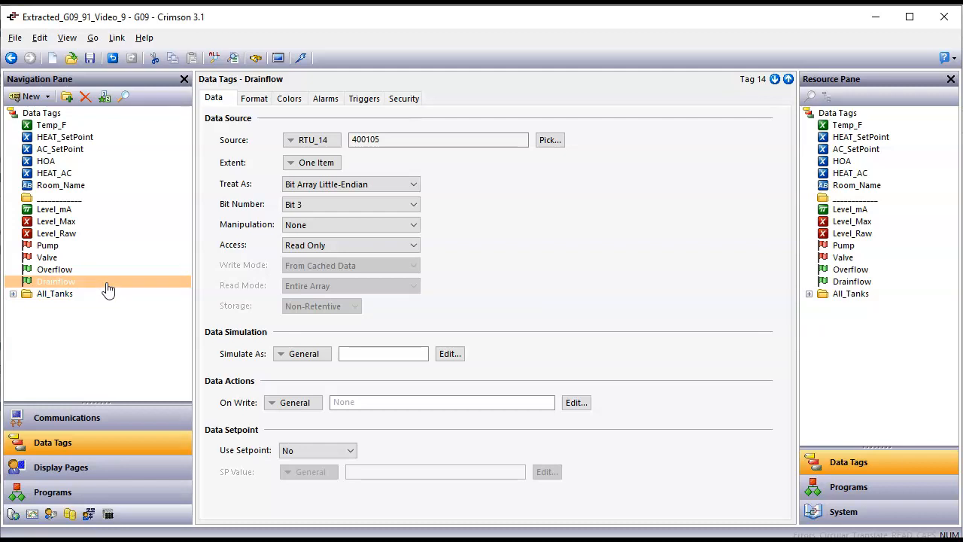
right_click(108, 289)
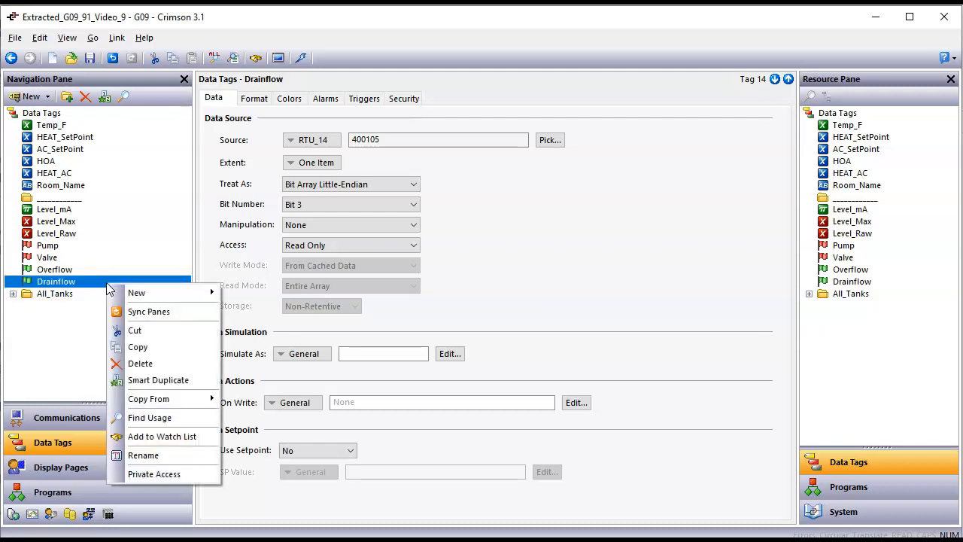
left_click(128, 294)
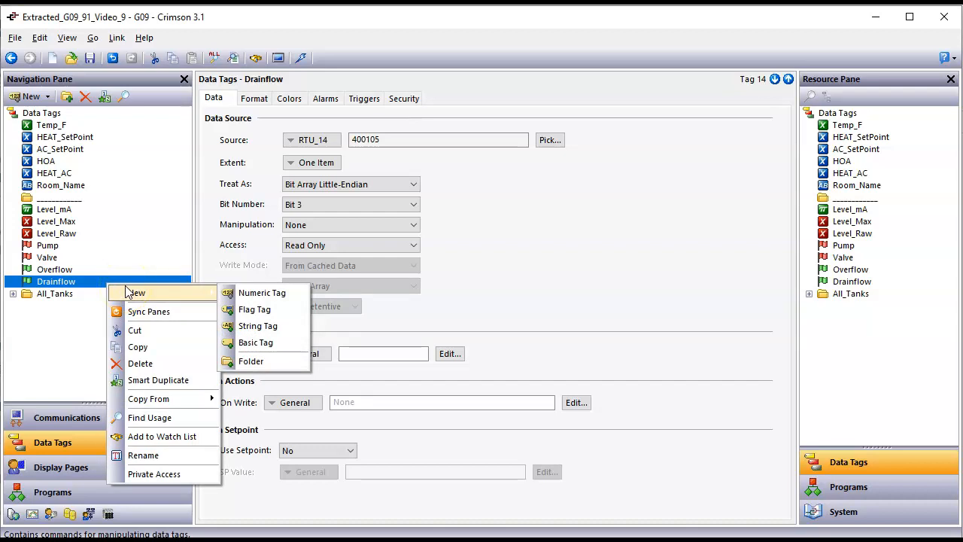
left_click(279, 333)
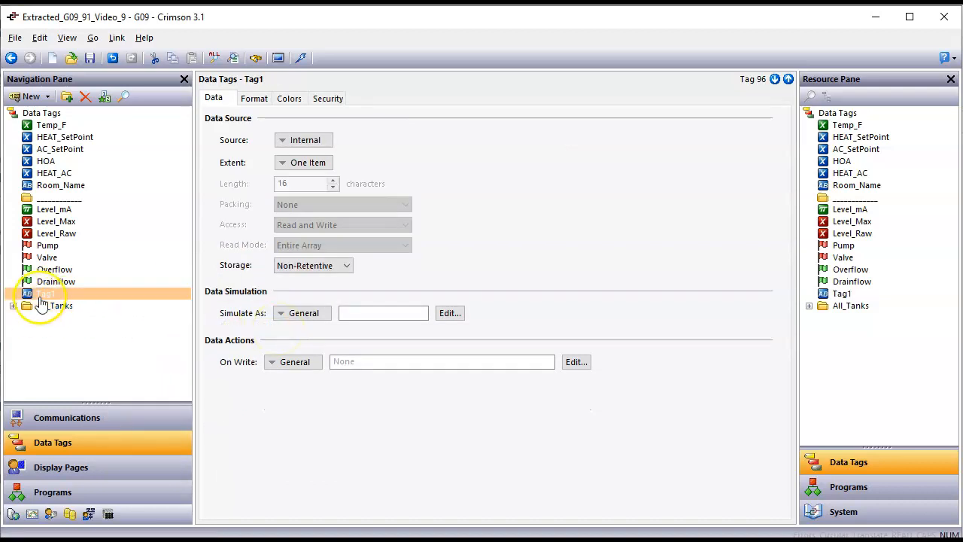
key("Right")
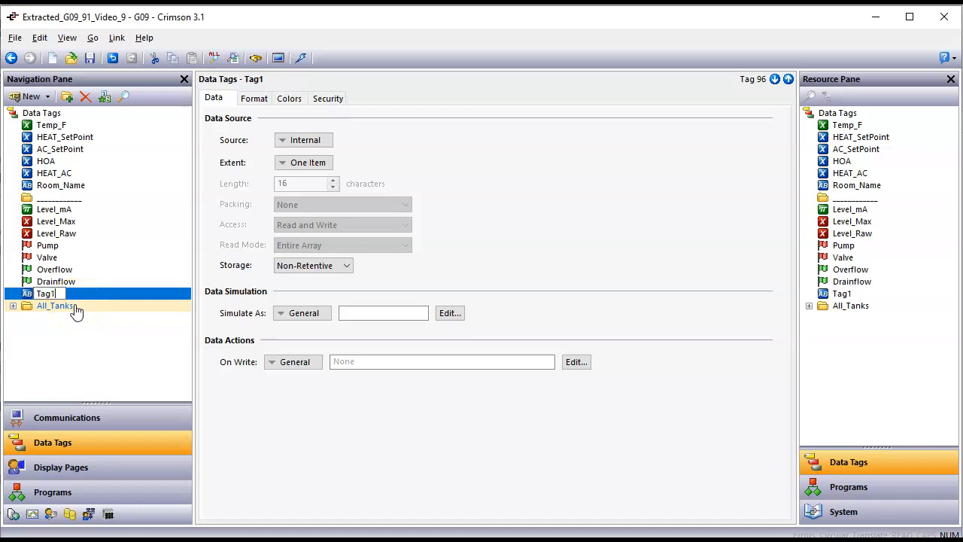
type("Name")
key("BackSpace")
key("BackSpace")
key("BackSpace")
key("BackSpace")
key("BackSpace")
key("BackSpace")
key("BackSpace")
key("BackSpace")
type("Name")
key("Return")
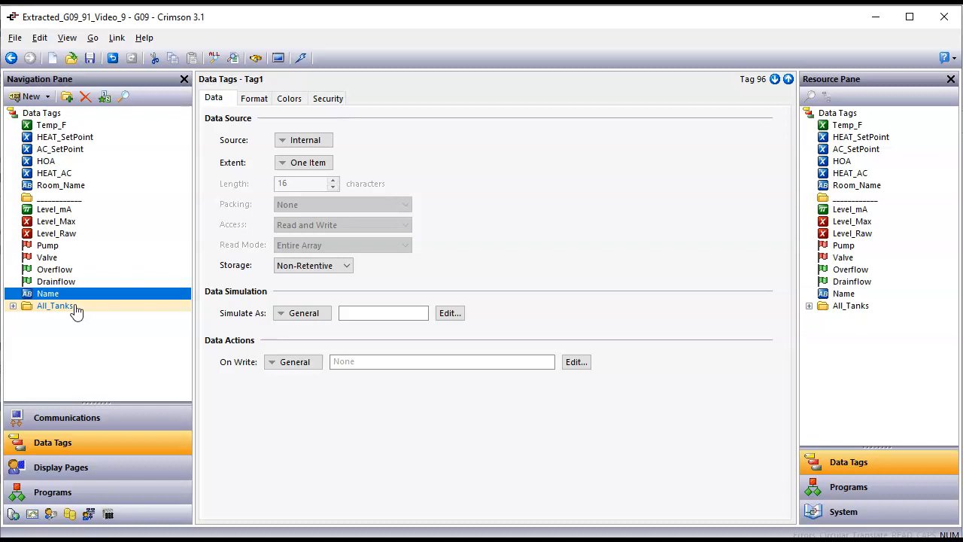
left_click(346, 266)
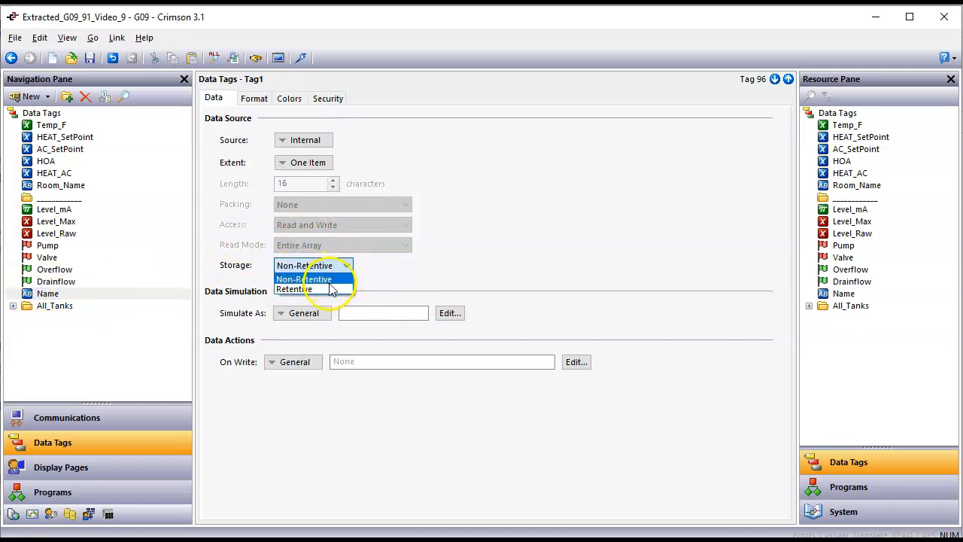
left_click(329, 288)
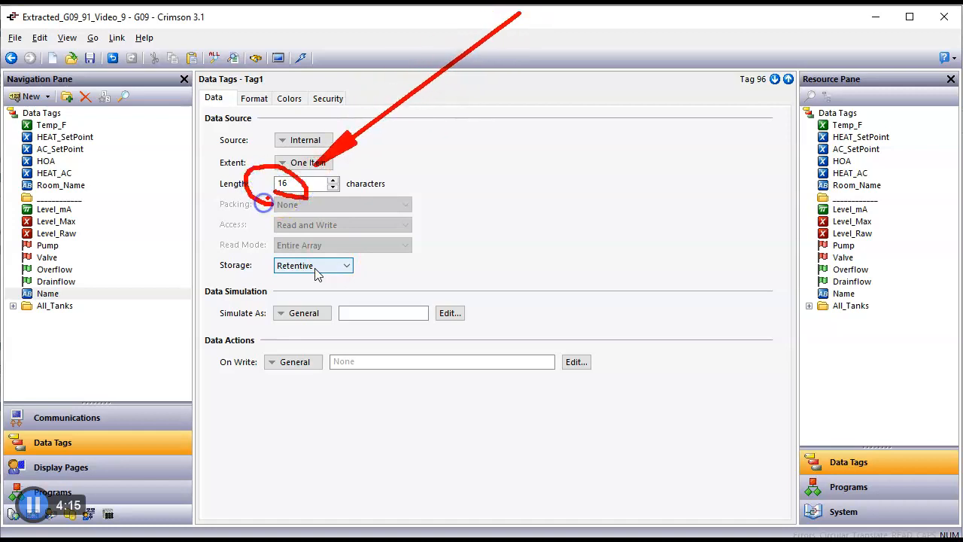
double_click(294, 183)
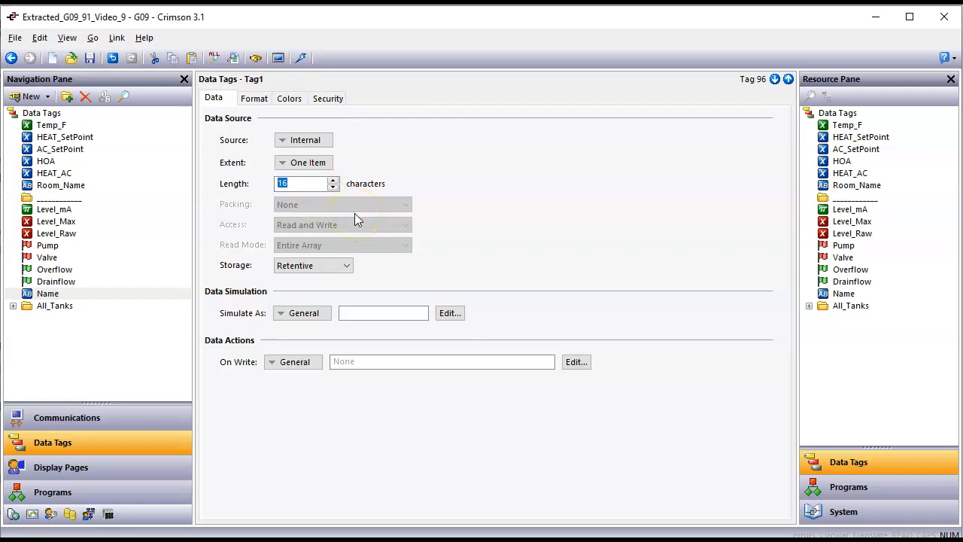
type("10")
key("Return")
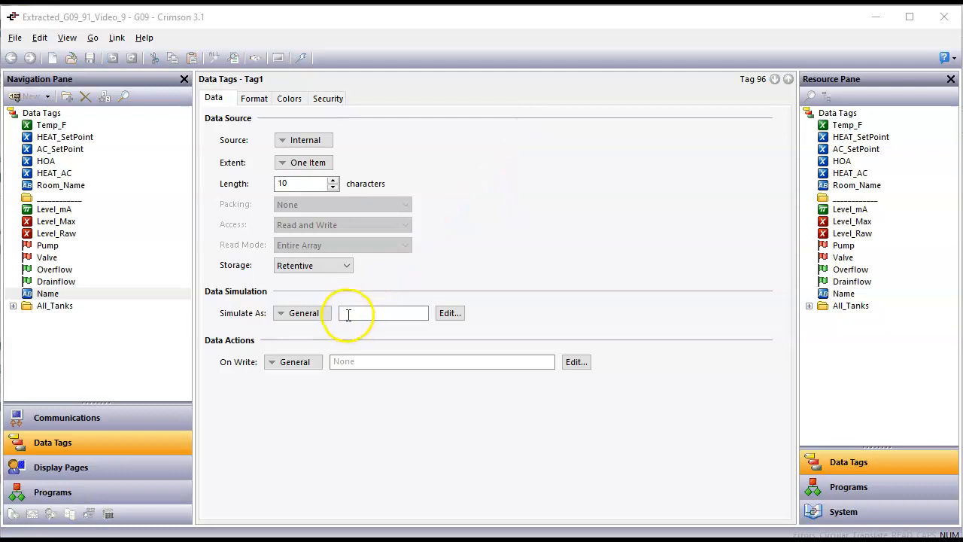
left_click(355, 313)
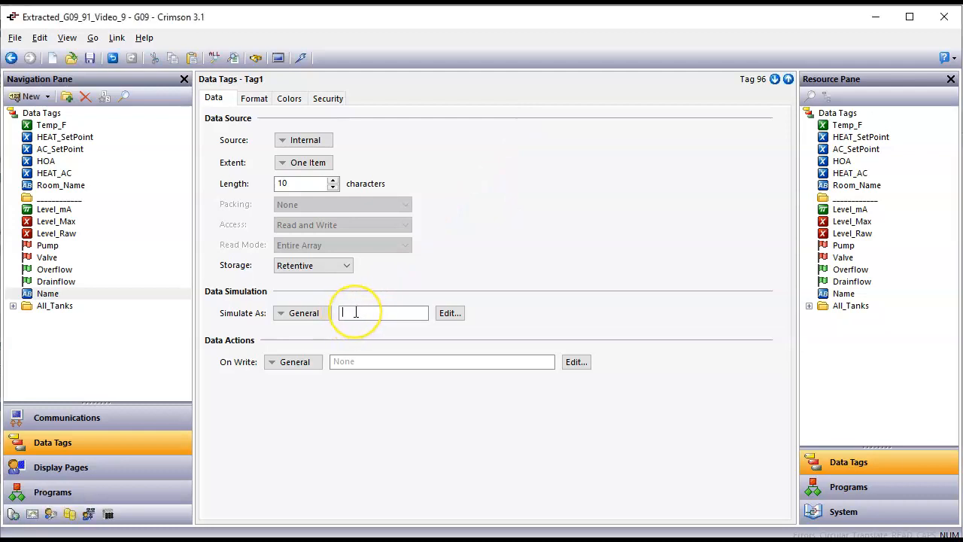
type("\"1234567890")
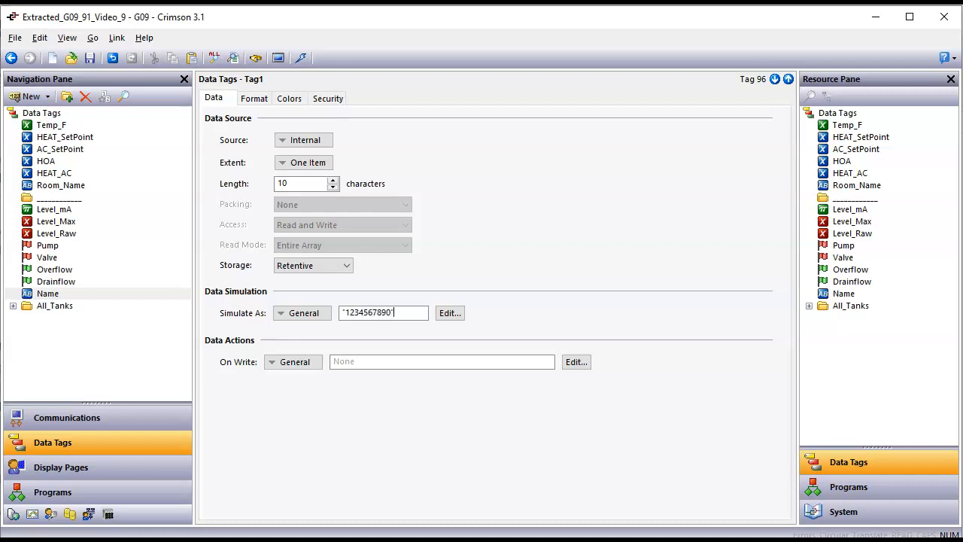
key("Return")
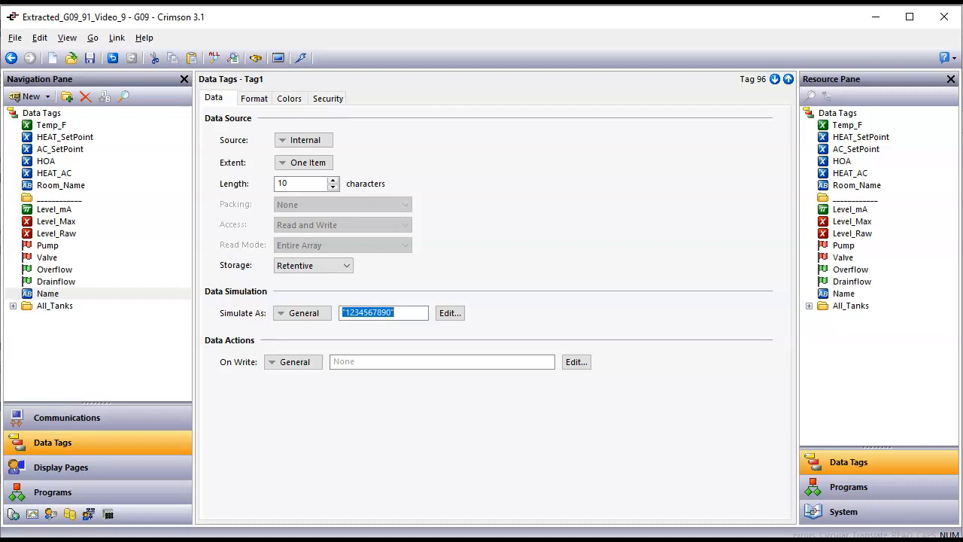
Step: Back on Display Pages, drag the Name tag onto Page2 above the tank, left of the pipe outlet
left_click(94, 472)
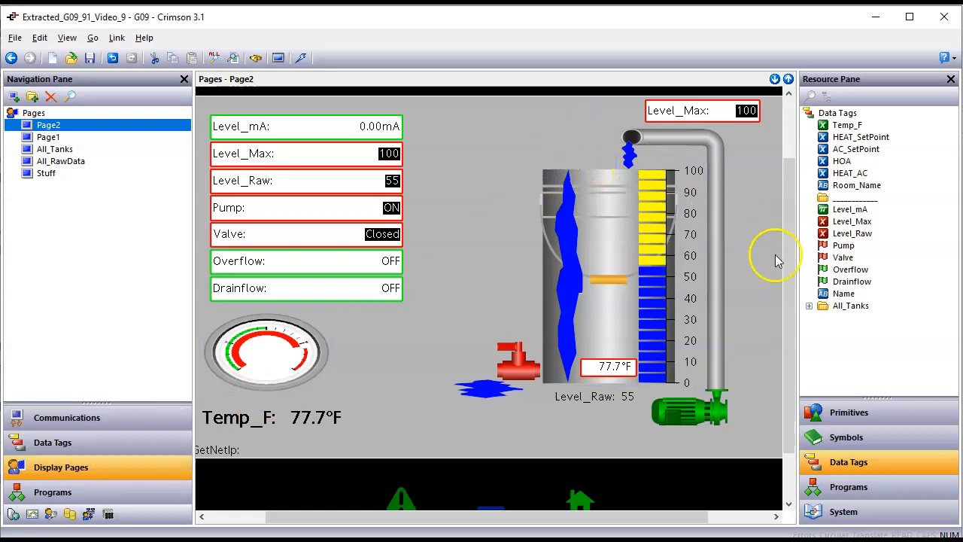
left_click_drag(841, 299, 545, 150)
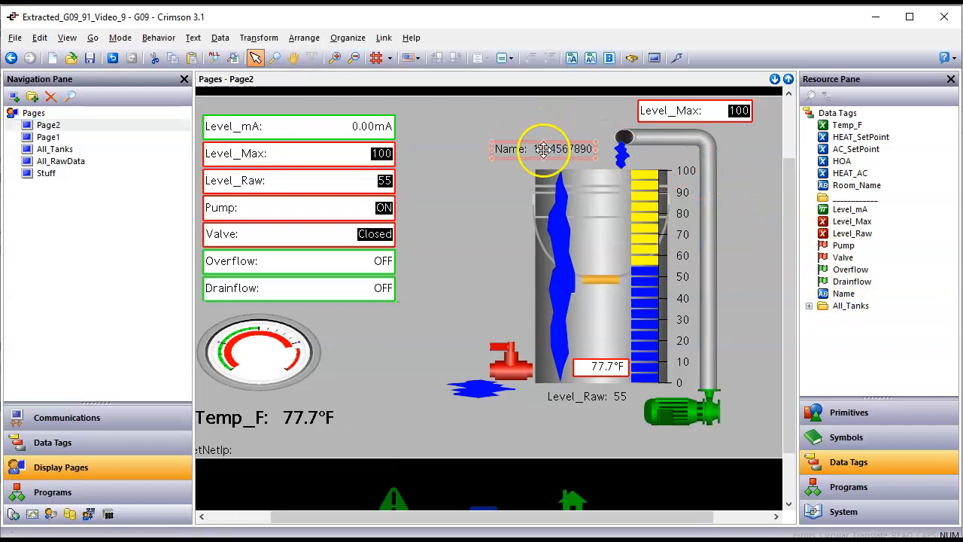
left_click(495, 195)
scroll(544, 155, "up", 1)
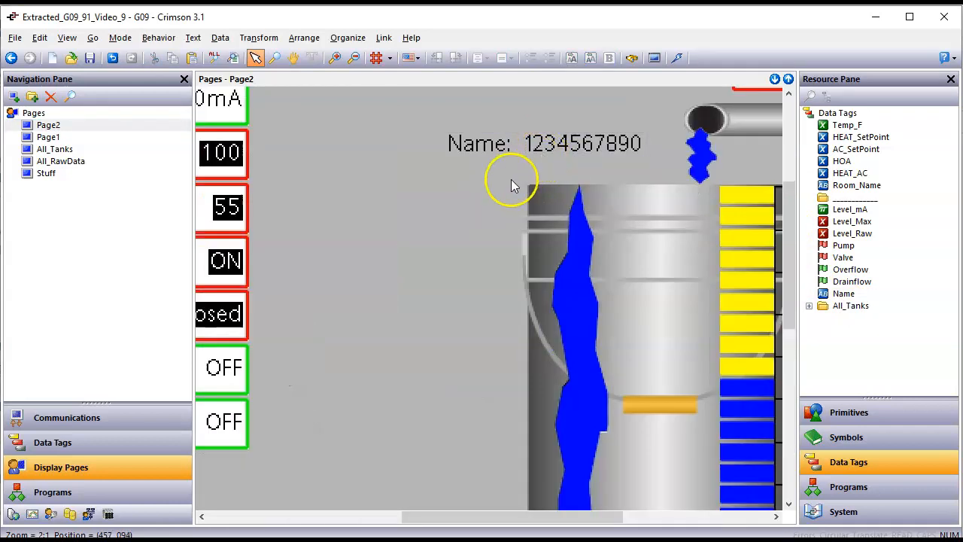
scroll(491, 197, "down", 1)
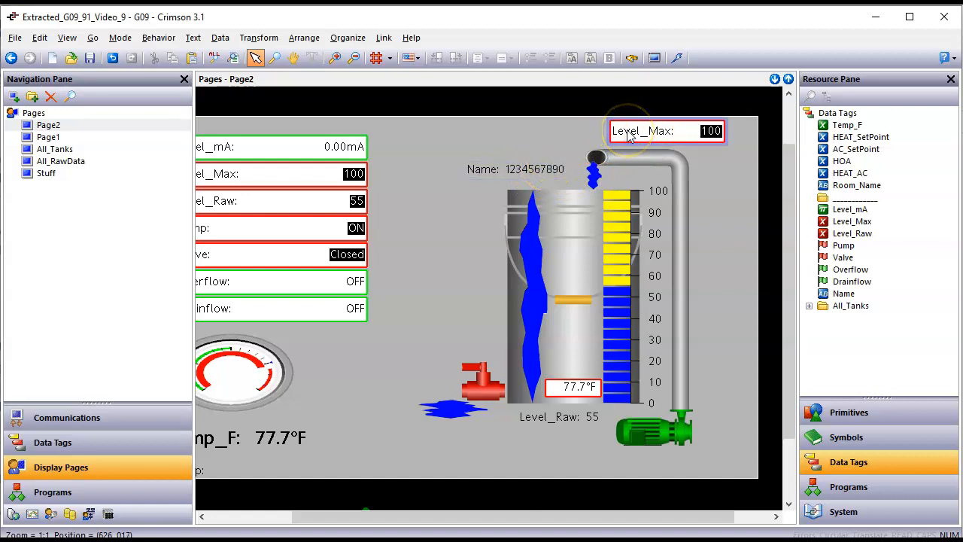
Step: Copy all formatting from the Level_Max box onto the Name box and enlarge it
right_click(554, 172)
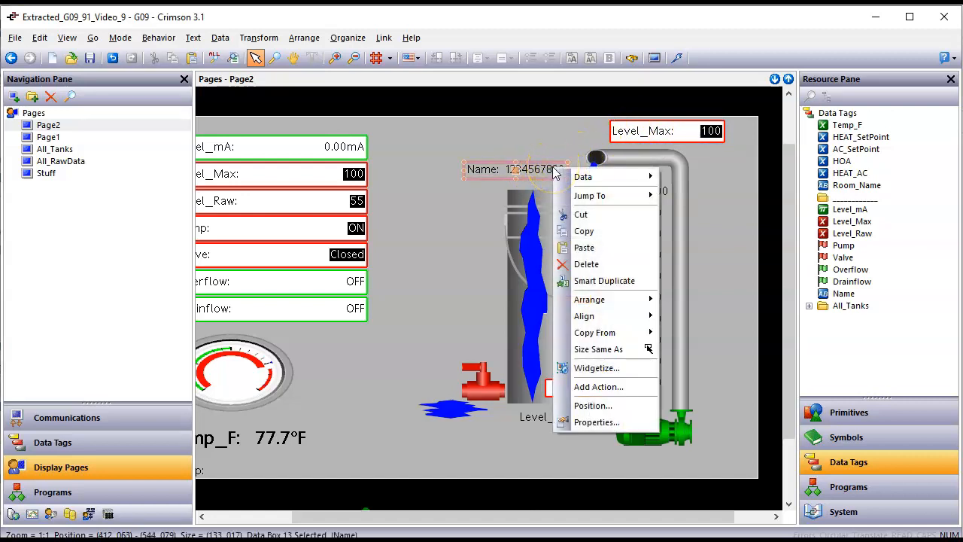
left_click(636, 332)
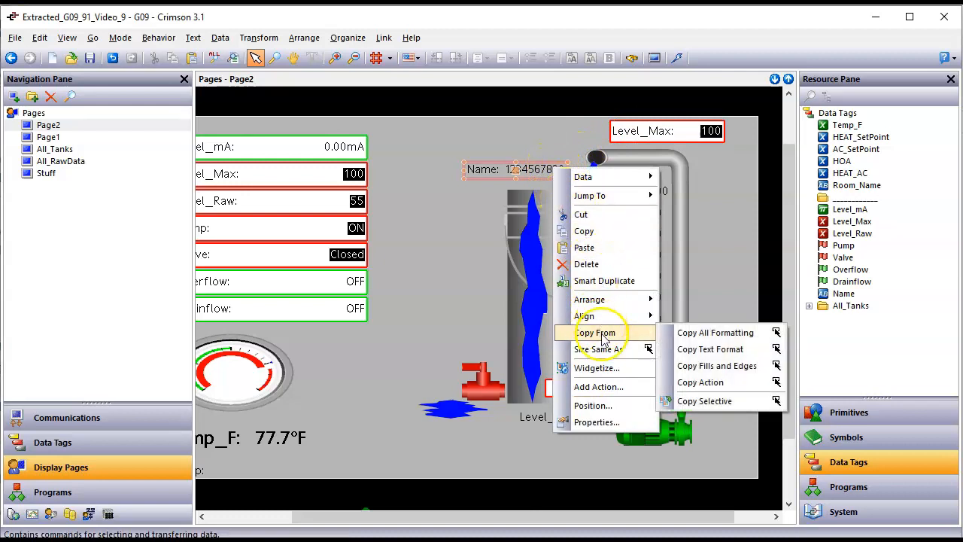
left_click(691, 339)
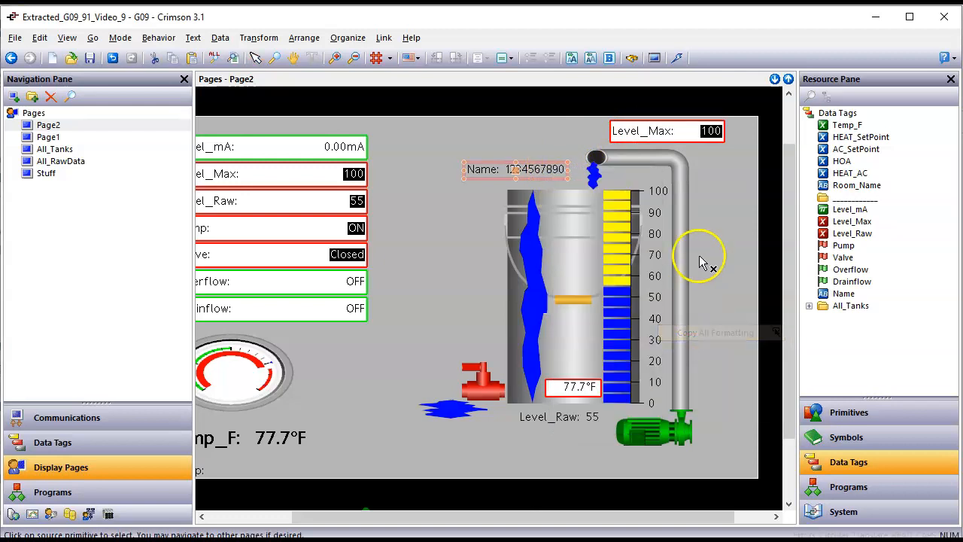
left_click(667, 130)
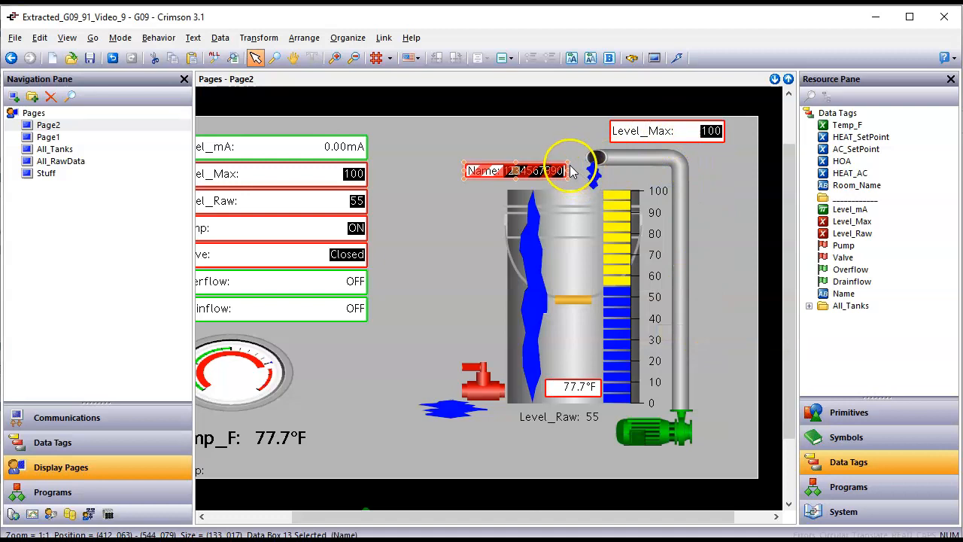
left_click_drag(568, 164, 538, 165)
left_click(469, 261)
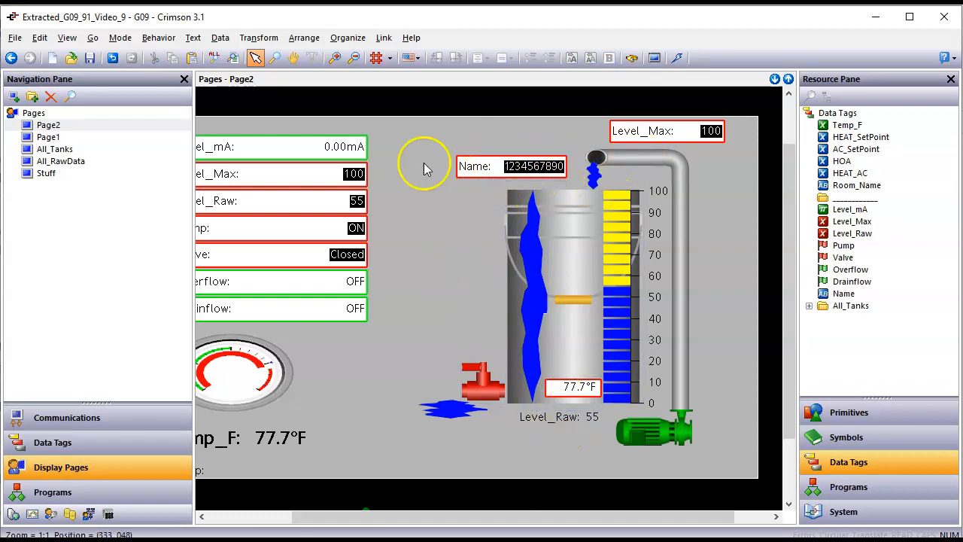
Step: Move the Name box higher and place a Level_mA data box beneath it
left_click(510, 167)
left_click_drag(510, 167, 509, 144)
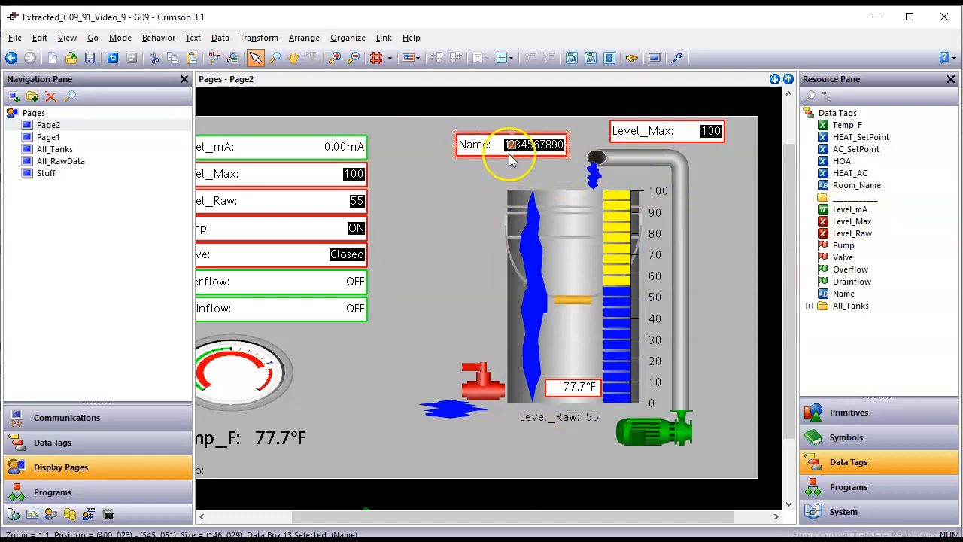
left_click_drag(844, 209, 512, 176)
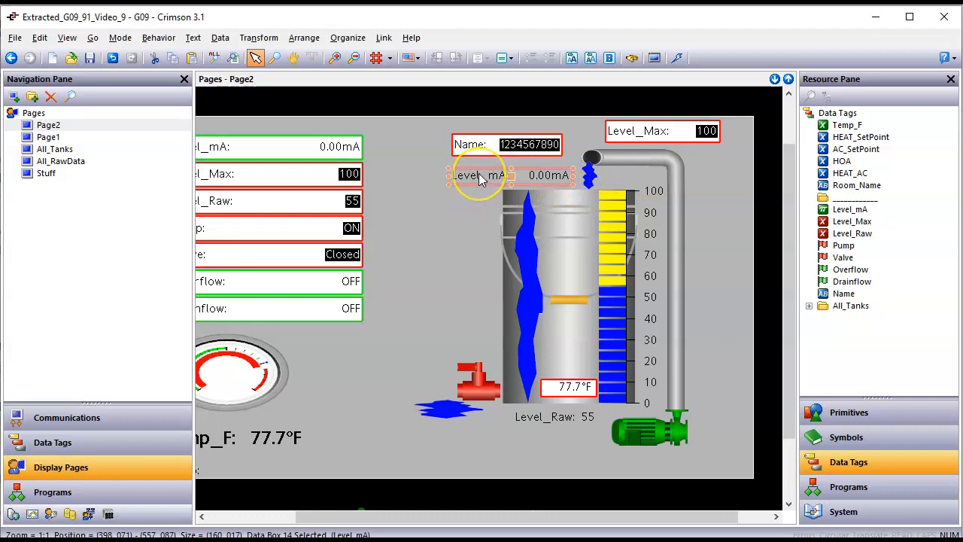
Step: Set the Level_mA data box contents to Data Value only and confirm with OK
double_click(479, 175)
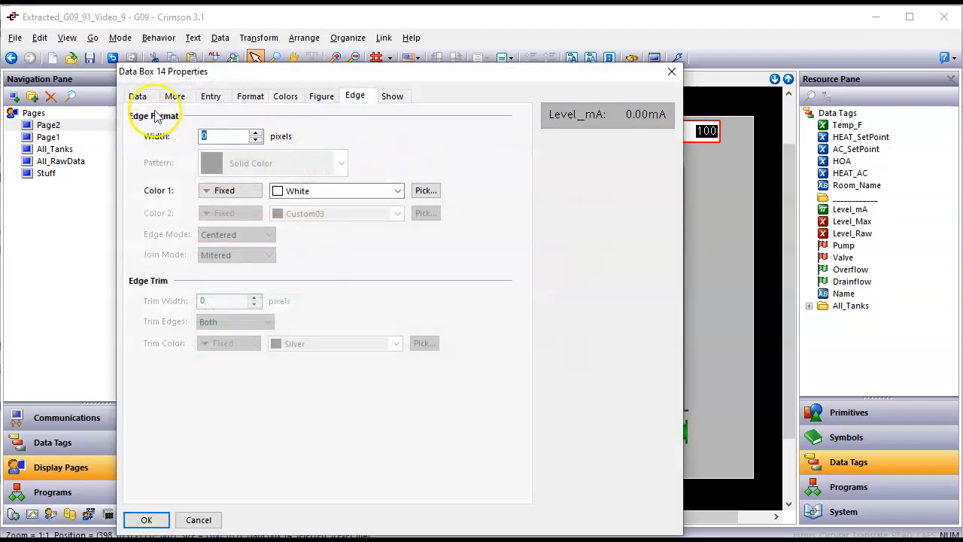
left_click(137, 95)
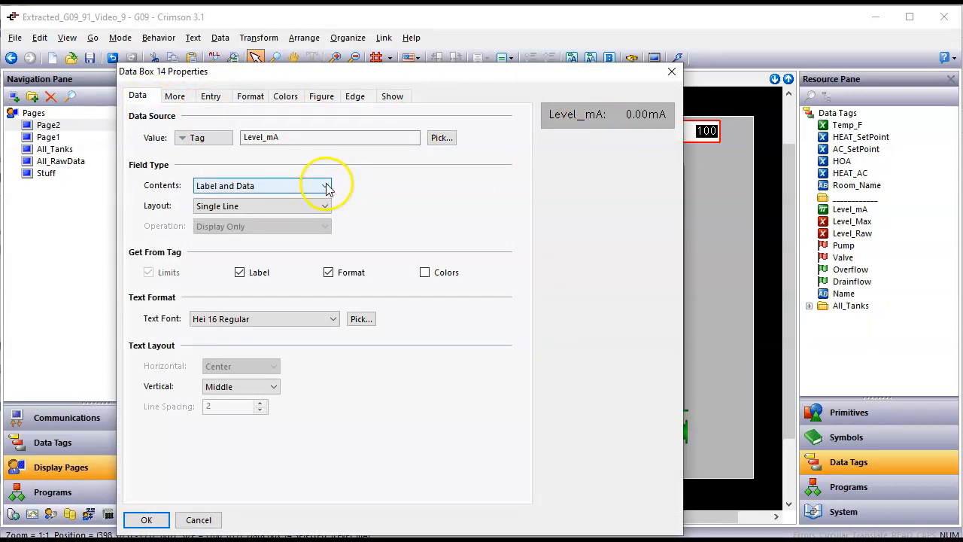
left_click(327, 187)
left_click(308, 200)
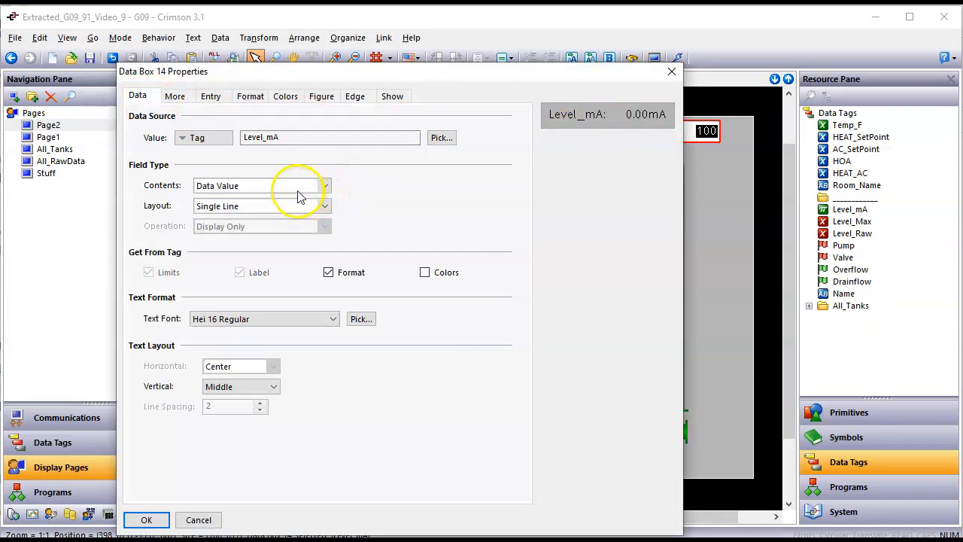
left_click(146, 520)
Step: Narrow the mA readout from its left edge and shift the Name box up and right
left_click_drag(448, 185, 480, 181)
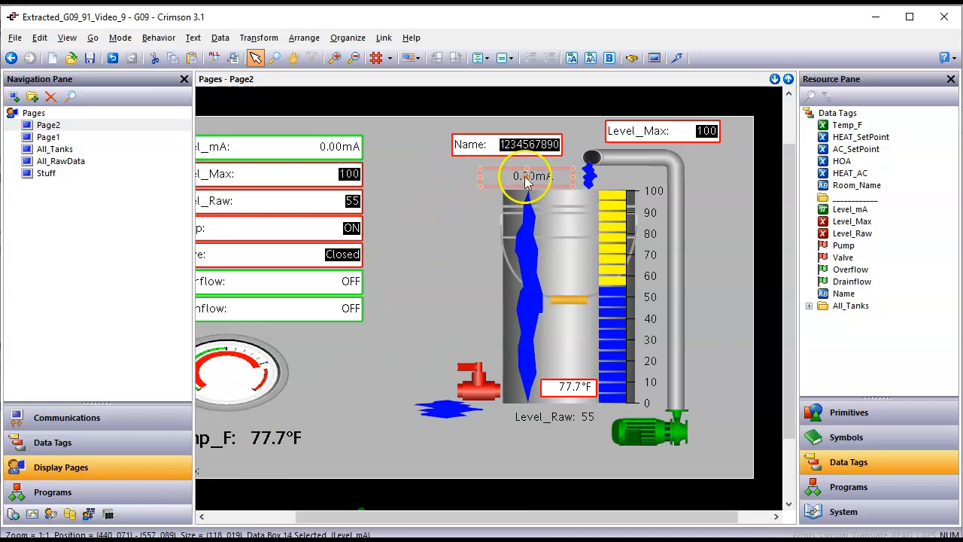
left_click_drag(510, 143, 528, 137)
left_click(508, 197)
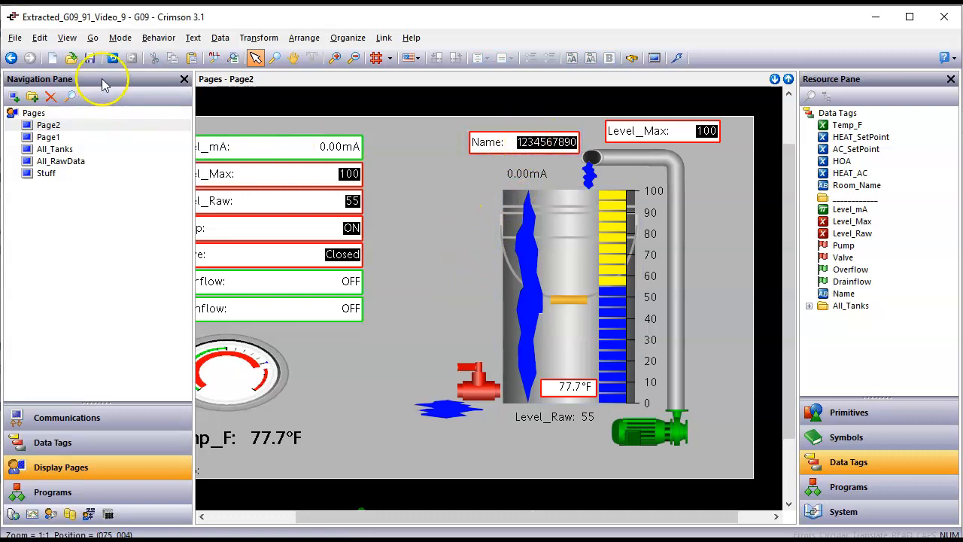
Step: Download the database to the panel over TCP/IP, then bring the browser's web HMI forward
left_click(677, 59)
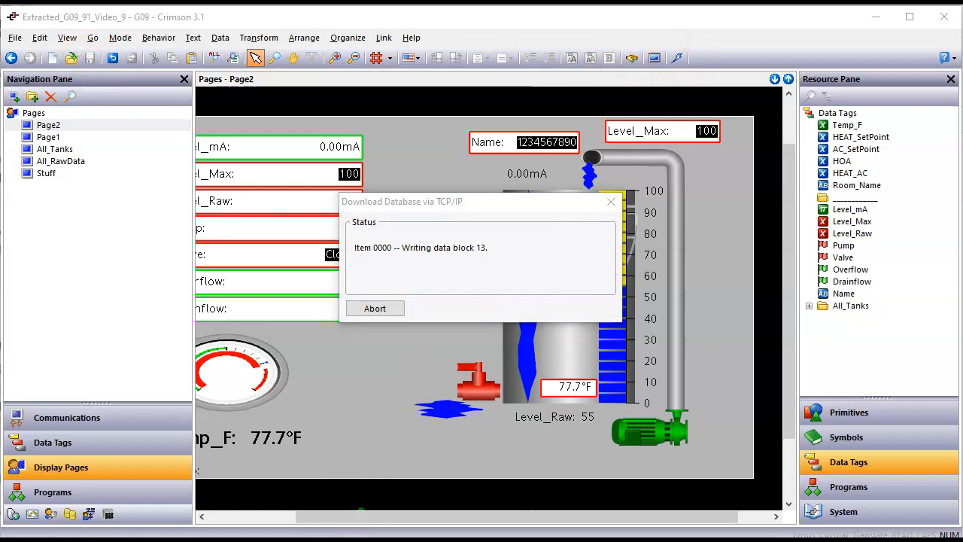
key("alt+Tab")
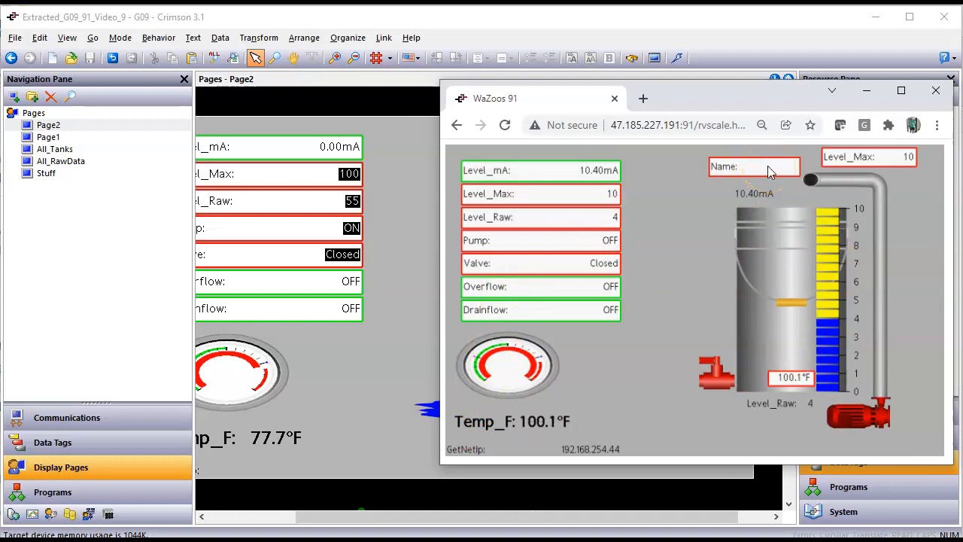
Step: Enter an operator name in the web HMI's Name field using the popup keypad
left_click(769, 169)
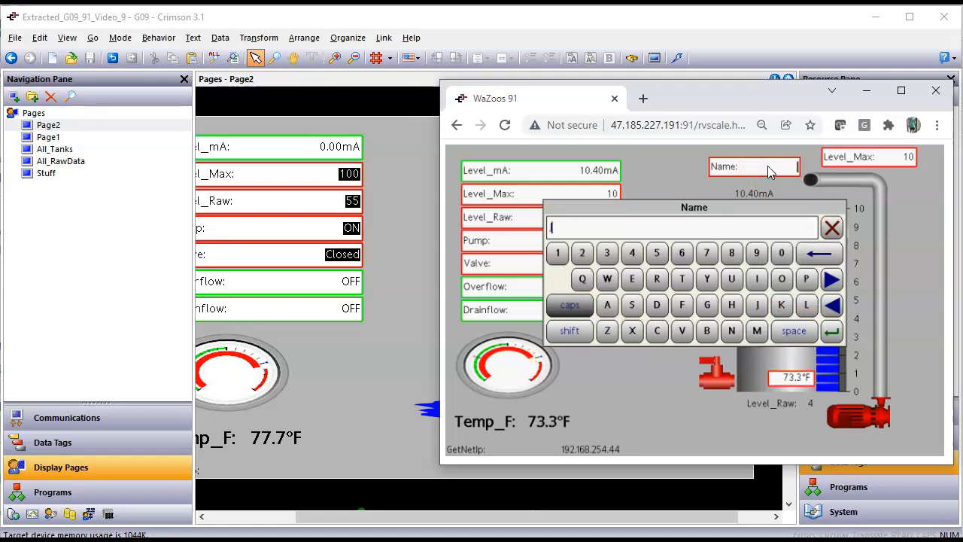
type("Joe")
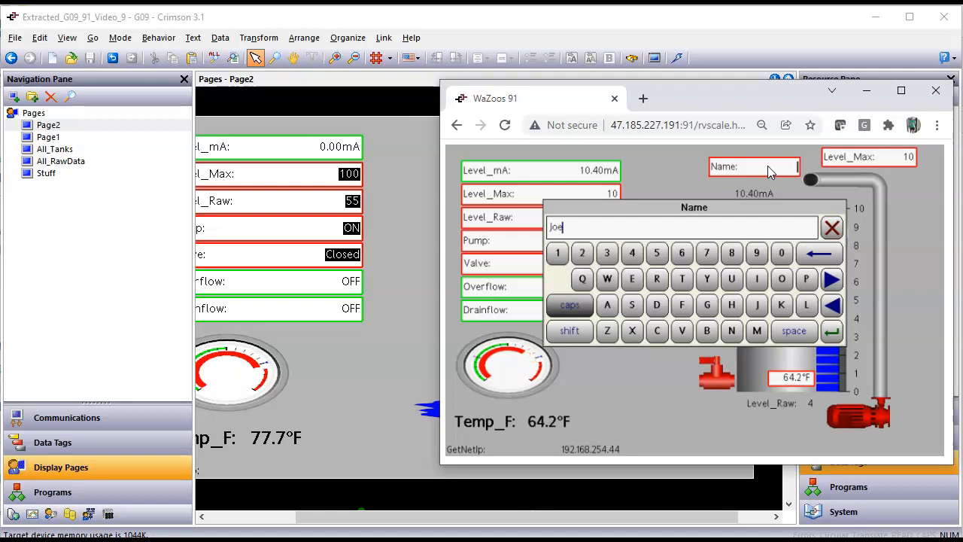
type("_WaZoo")
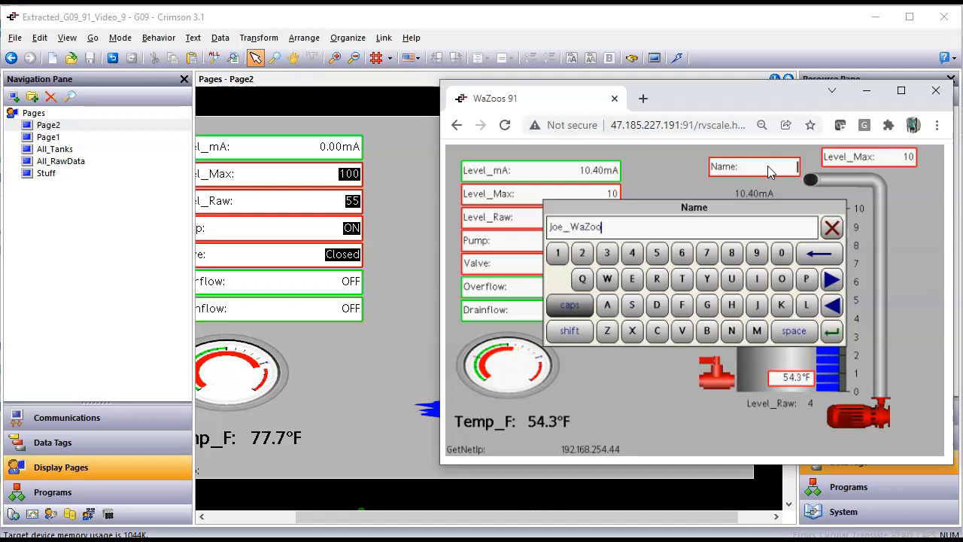
key("Return")
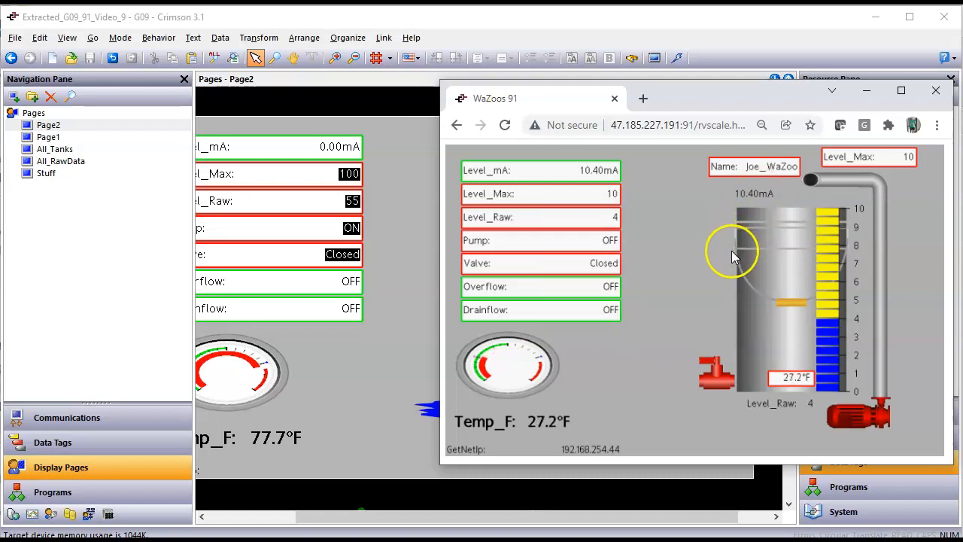
Step: Switch the pump on and off, open and close the drain valve, then go back to Crimson
left_click(854, 426)
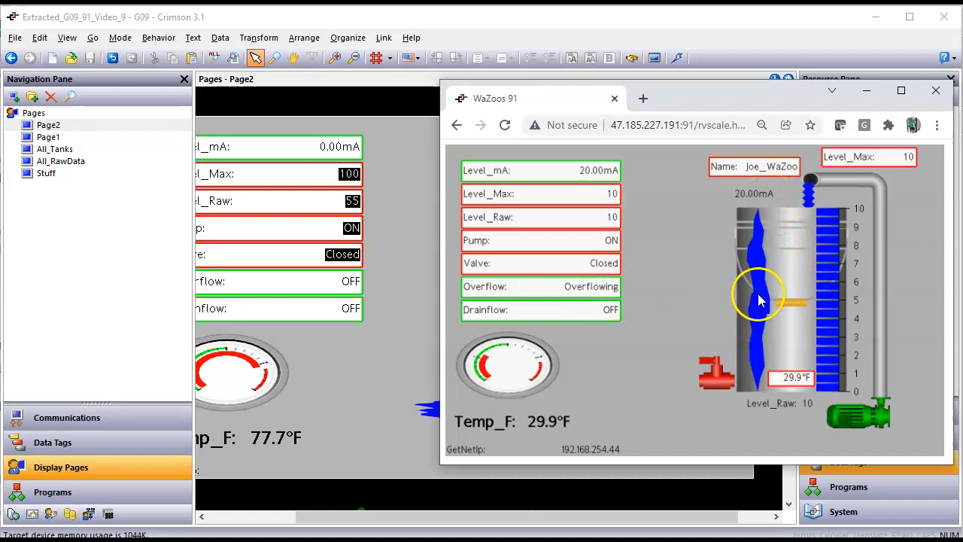
left_click(838, 415)
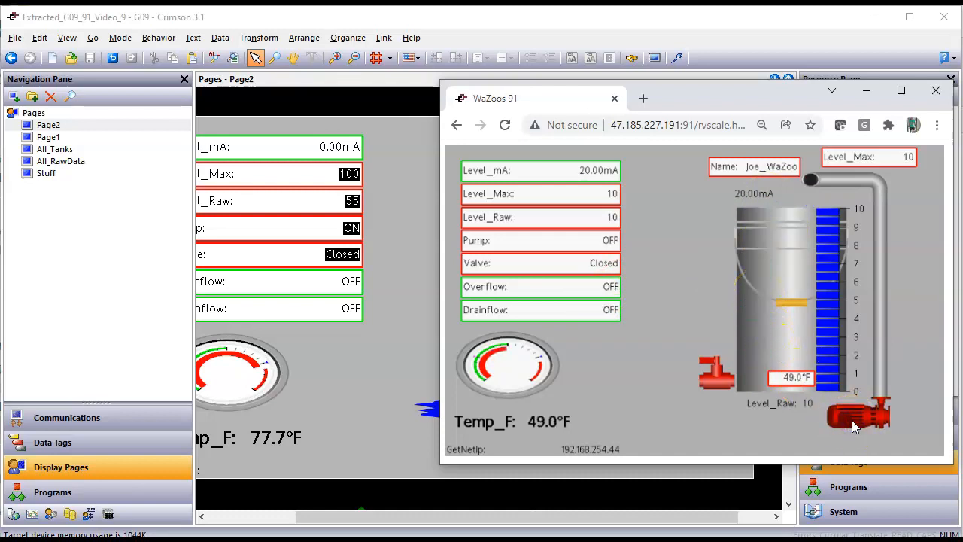
left_click(709, 376)
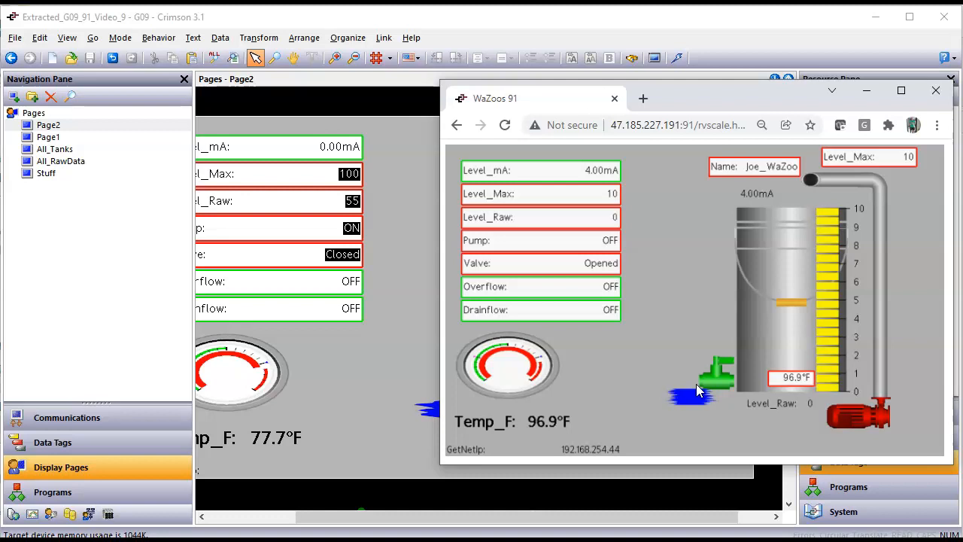
left_click(711, 376)
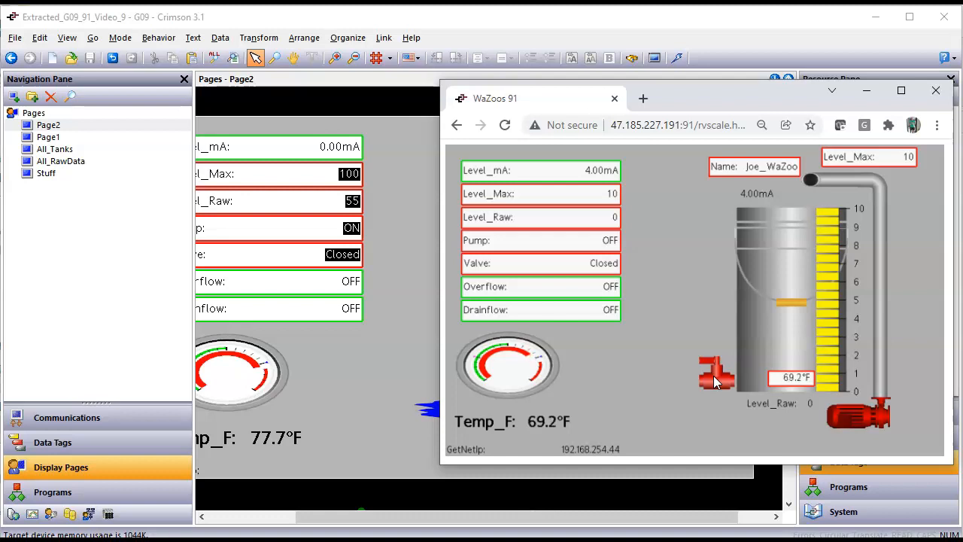
left_click(364, 402)
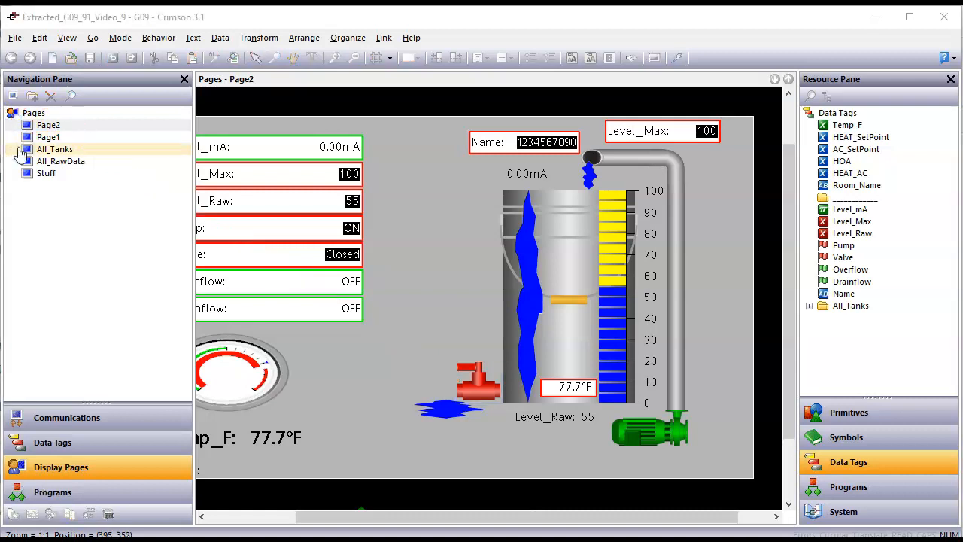
Step: Rename Page2 to Original_Design
left_click(79, 126)
right_click(78, 128)
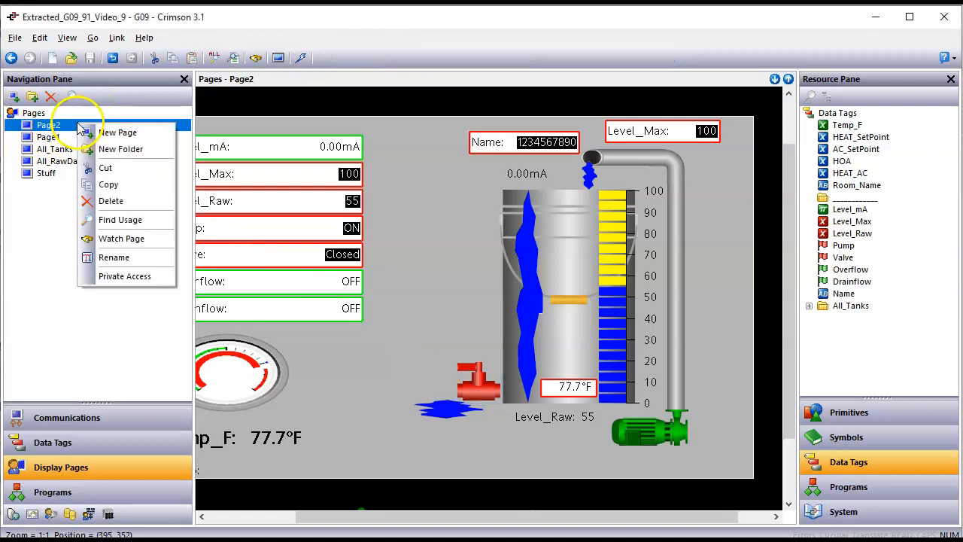
left_click(109, 258)
type("Original")
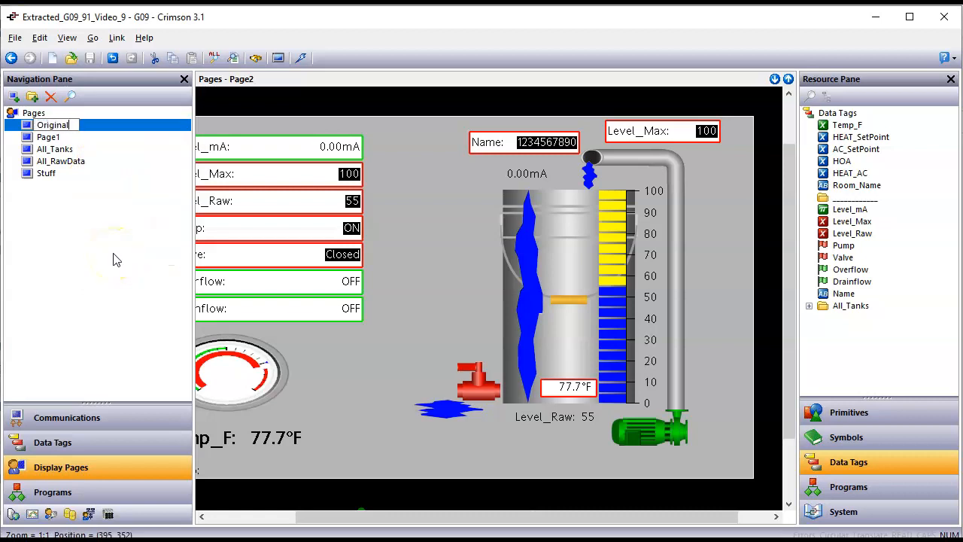
type("_Design")
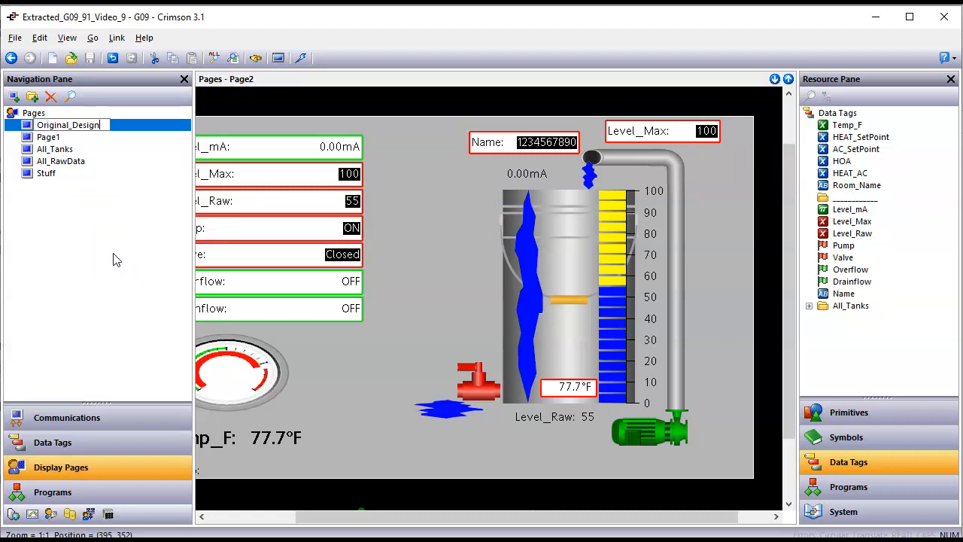
key("Return")
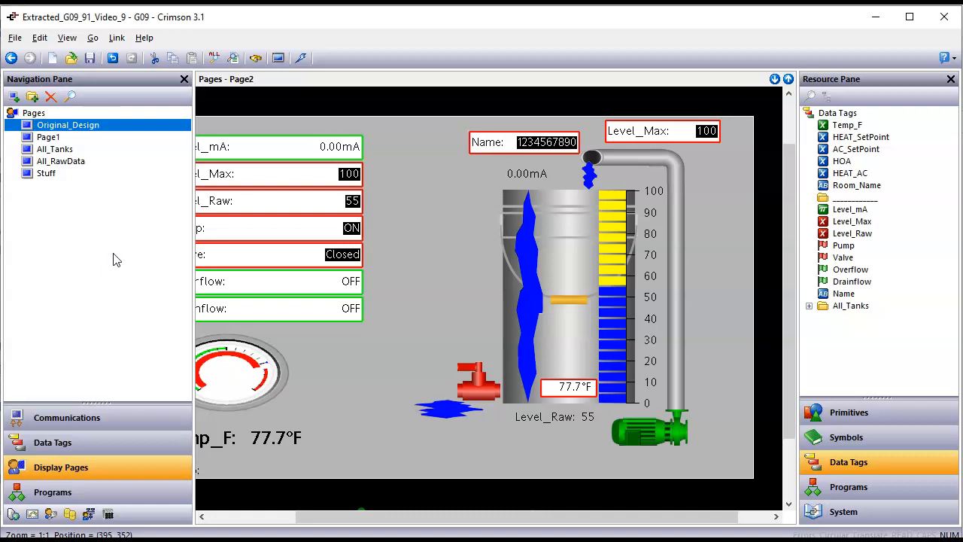
Step: Copy and paste Original_Design to create the duplicate page Original_Design_1
right_click(113, 128)
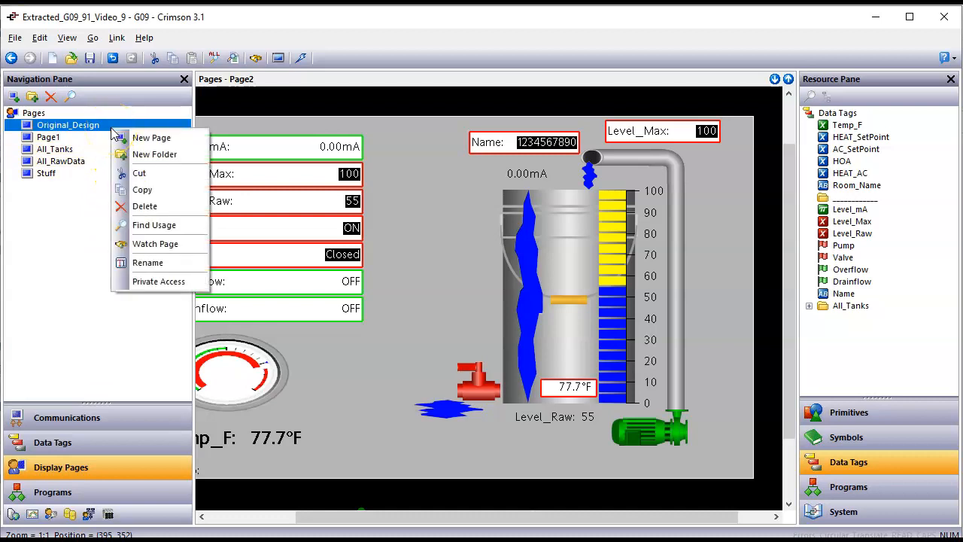
left_click(137, 191)
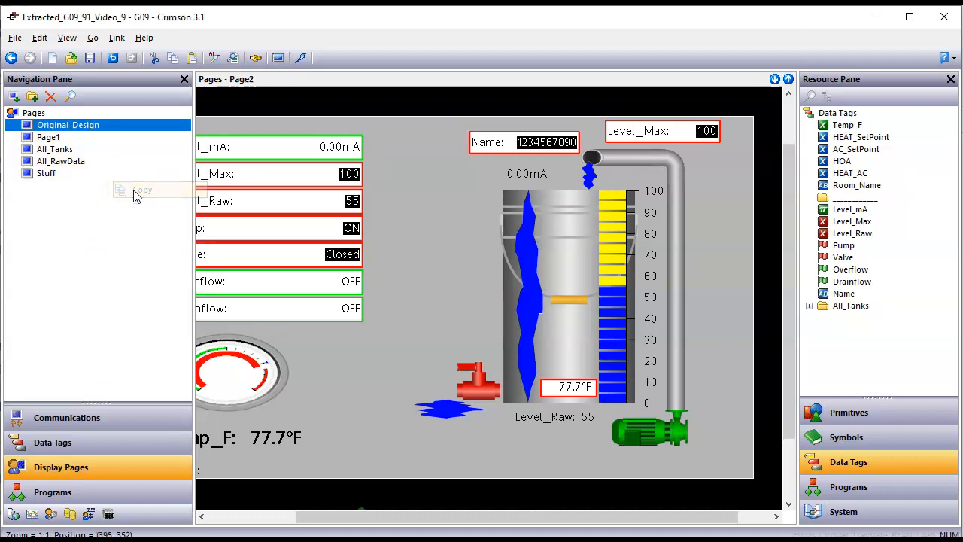
right_click(113, 137)
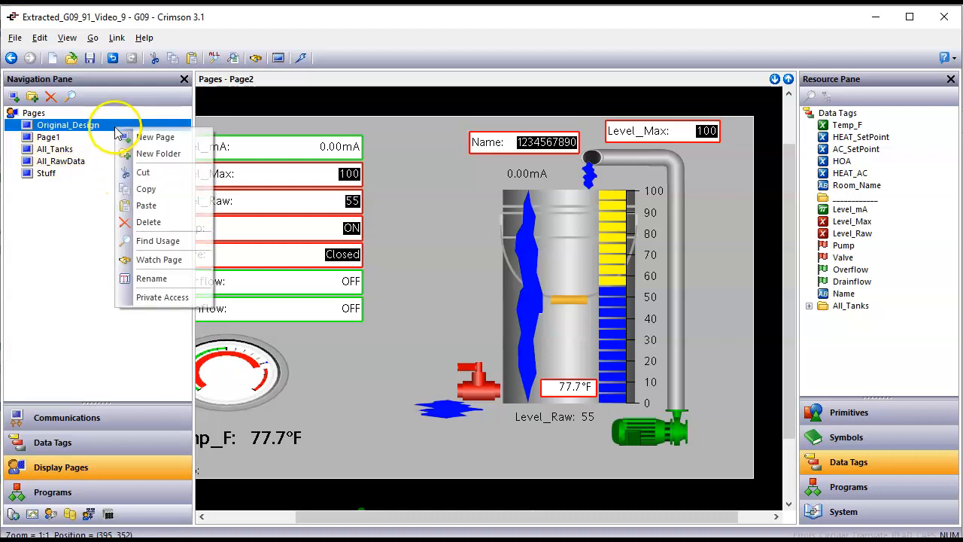
left_click(151, 206)
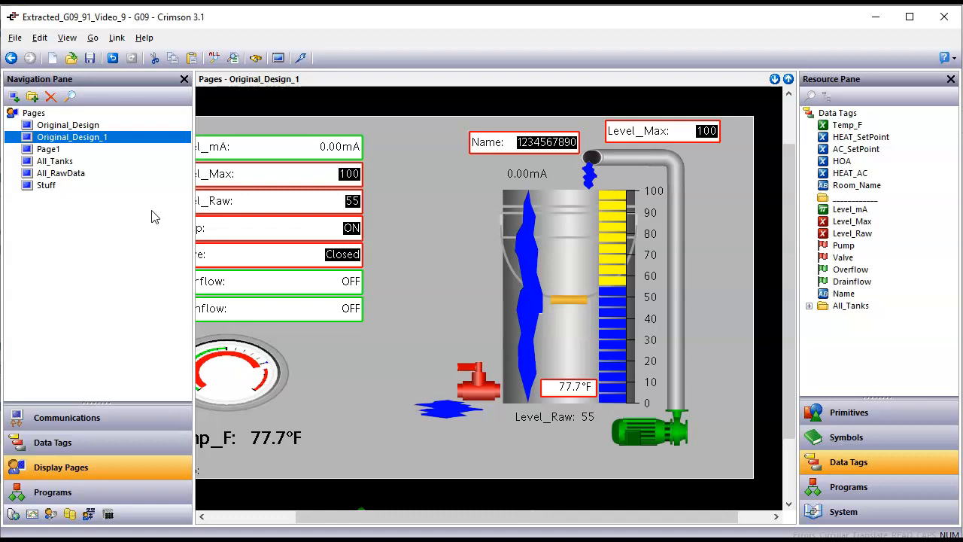
Step: Rename Original_Design_1 to Widget_Design and drag it above Original_Design in the page list
left_click(88, 145)
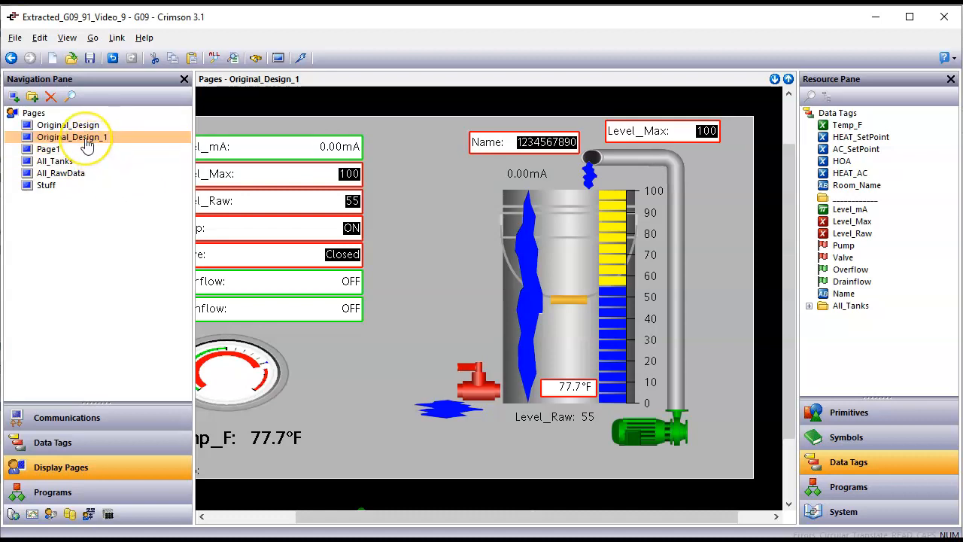
type("Widget")
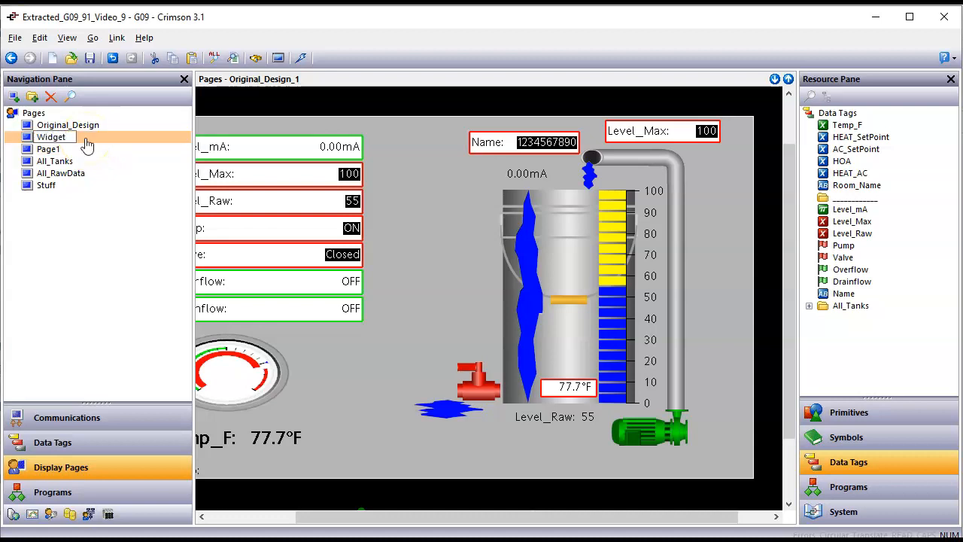
type("_Design")
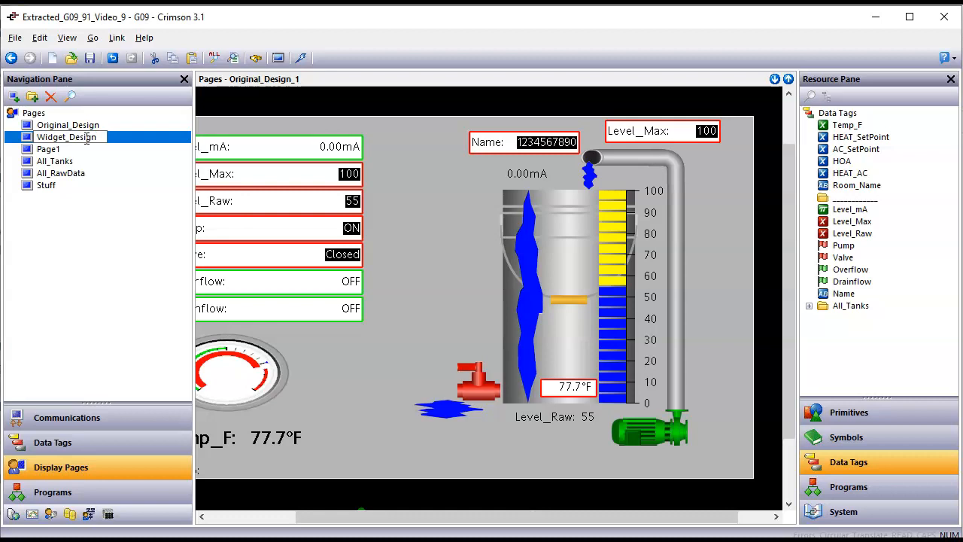
key("Return")
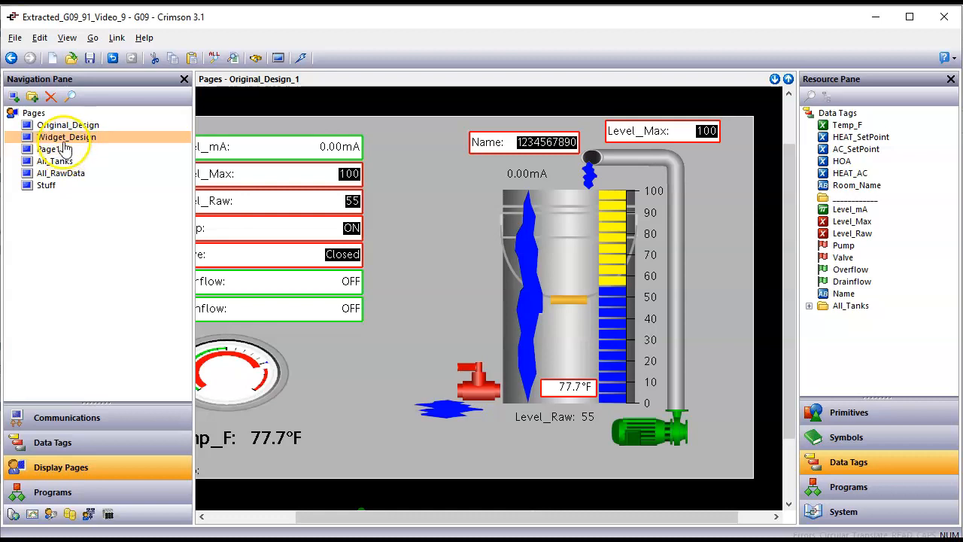
left_click_drag(63, 145, 62, 129)
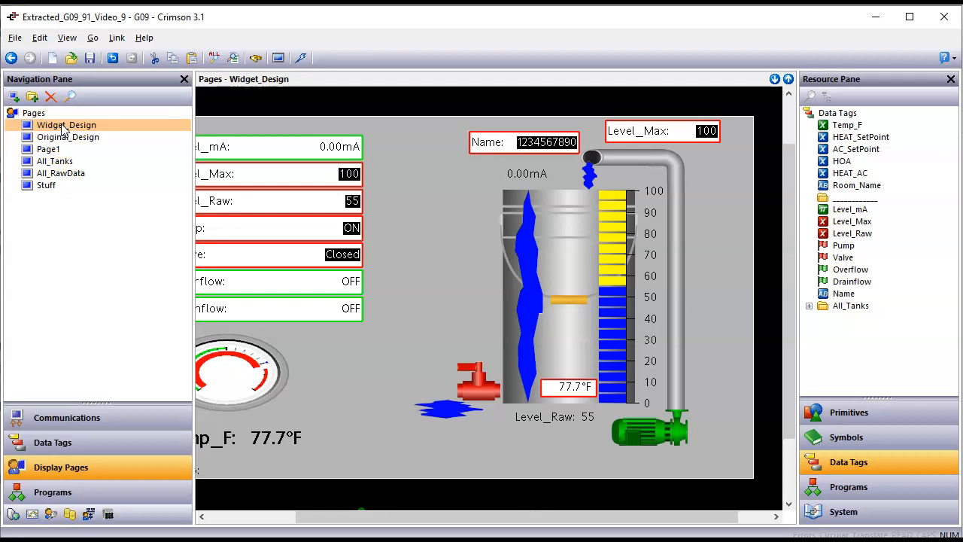
Step: Box-select the left-side field list, dial gauge and Temp_F readout, and delete them
scroll(407, 239, "down", 1)
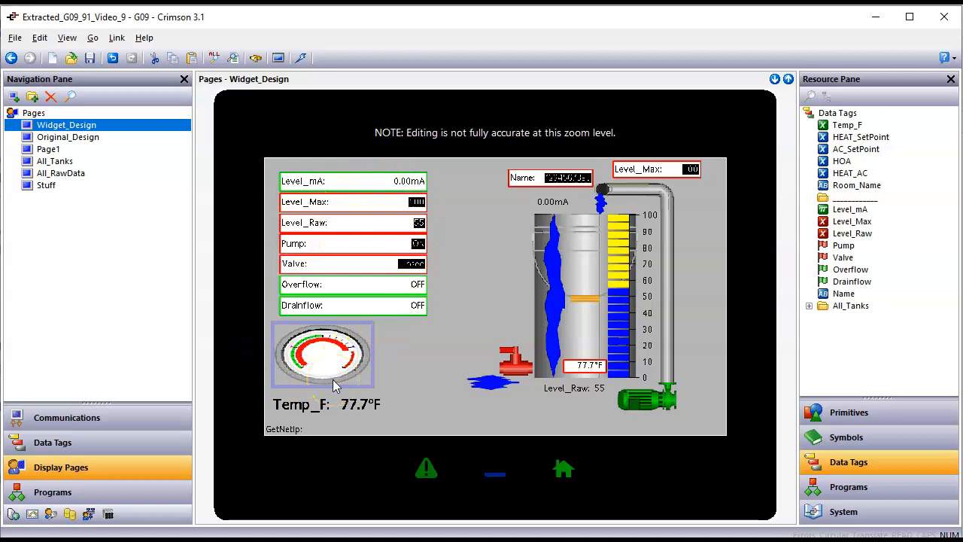
left_click_drag(465, 158, 249, 426)
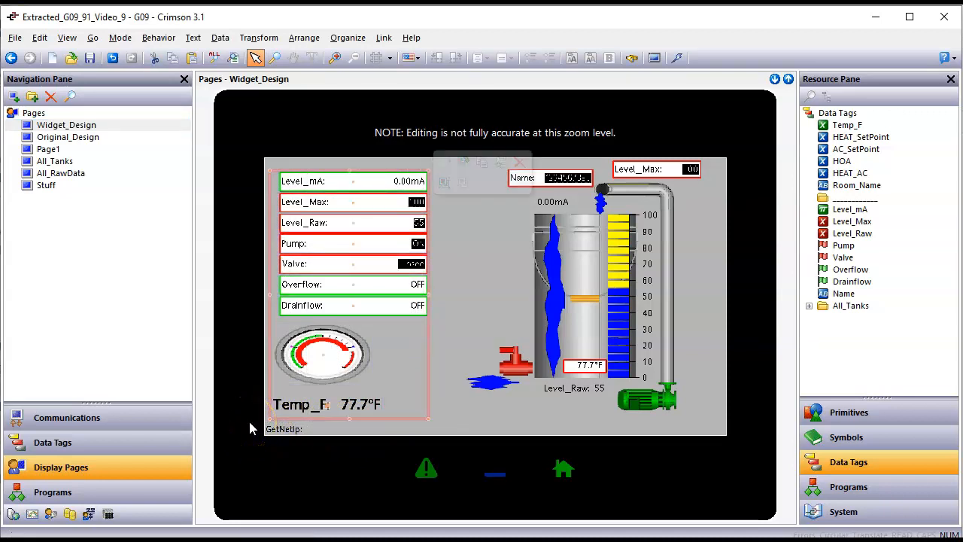
key("Delete")
left_click(396, 259)
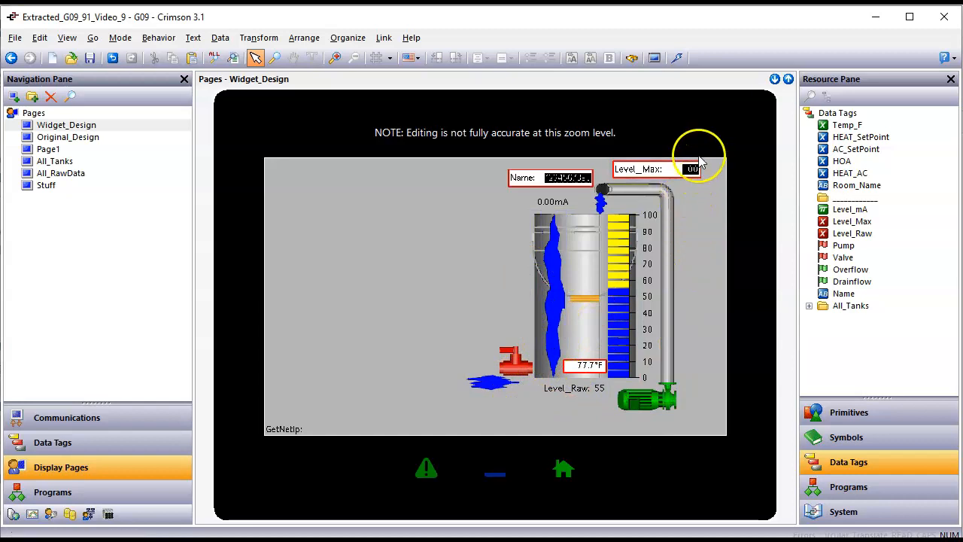
Step: Select all 17 remaining tank widget parts and nudge them slightly right and down
left_click_drag(445, 159, 724, 426)
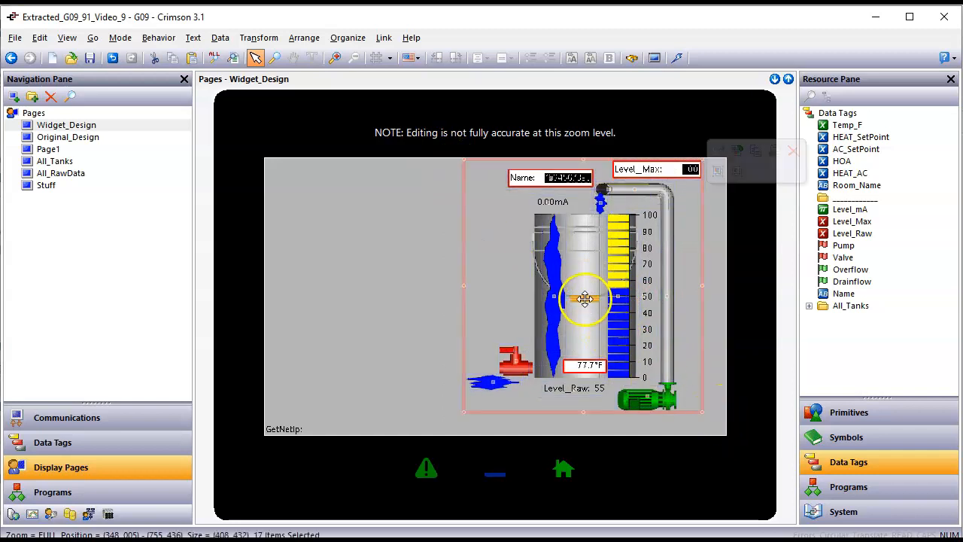
left_click_drag(588, 303, 591, 303)
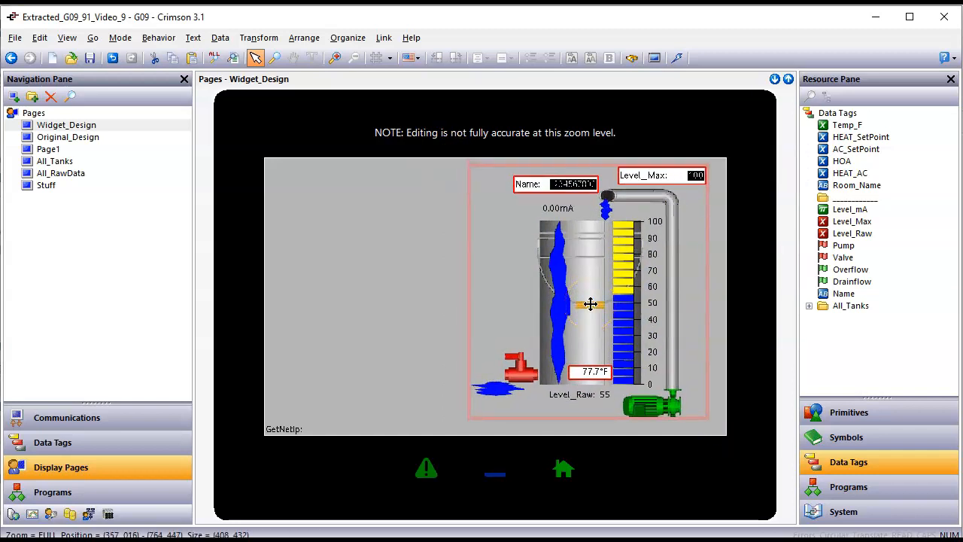
left_click(419, 309)
left_click(423, 302)
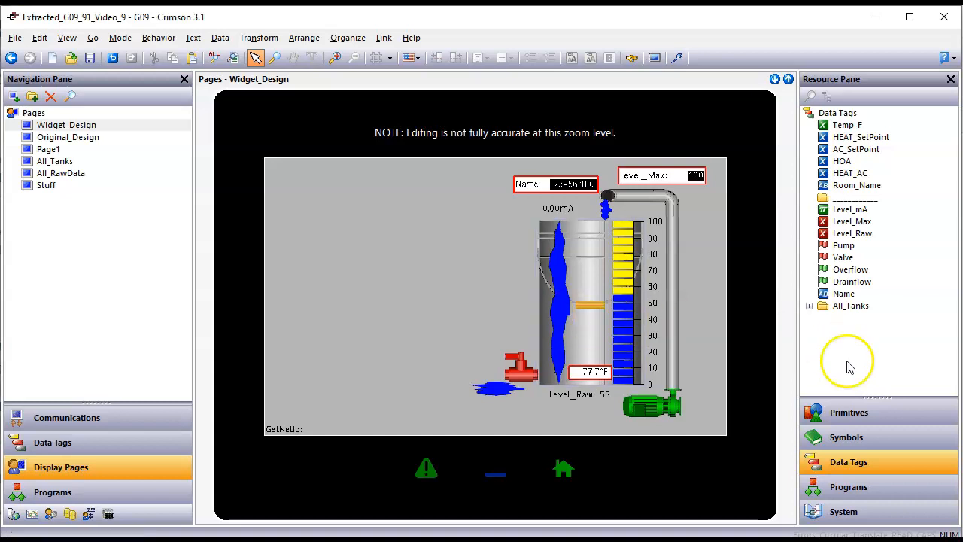
Step: Browse the core primitives' rounded rectangle colour variants in the Resource Pane
left_click(859, 422)
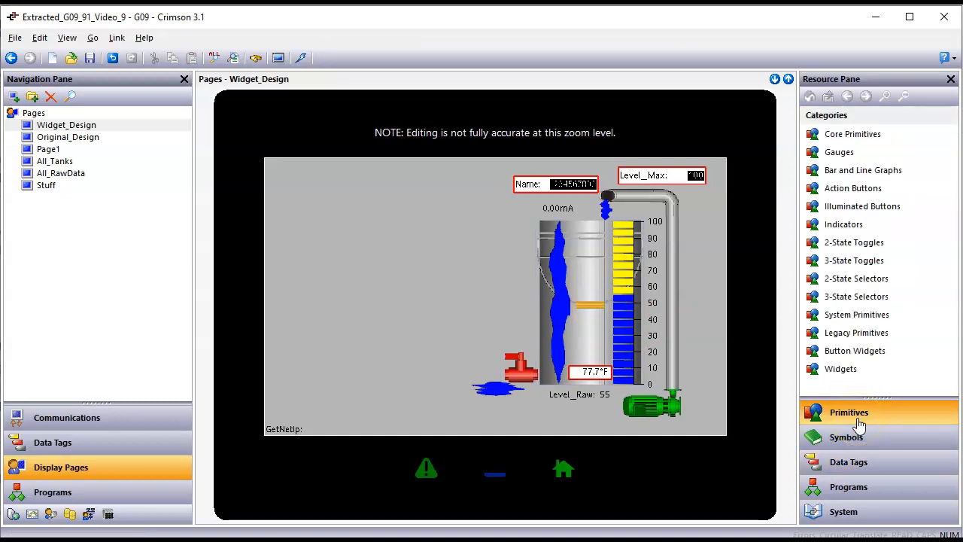
left_click(864, 139)
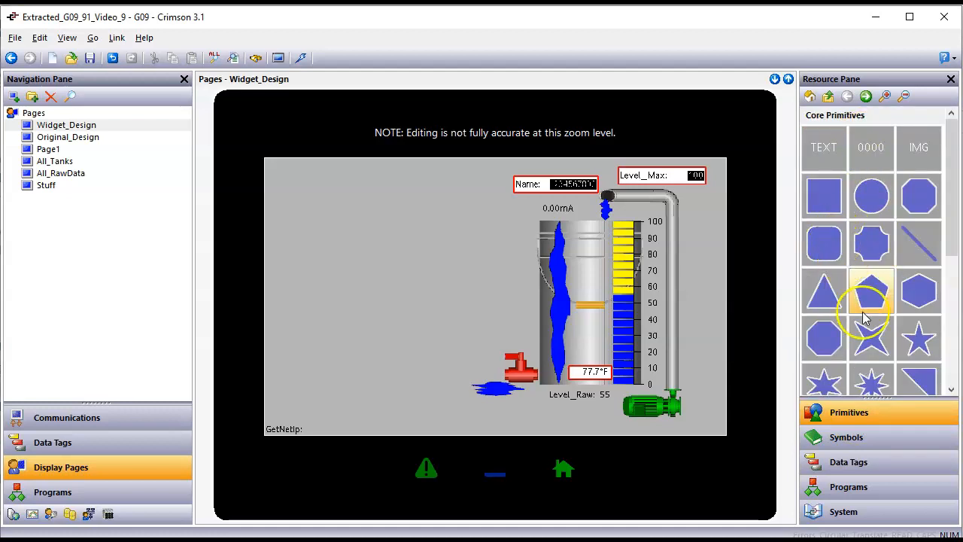
left_click(825, 250)
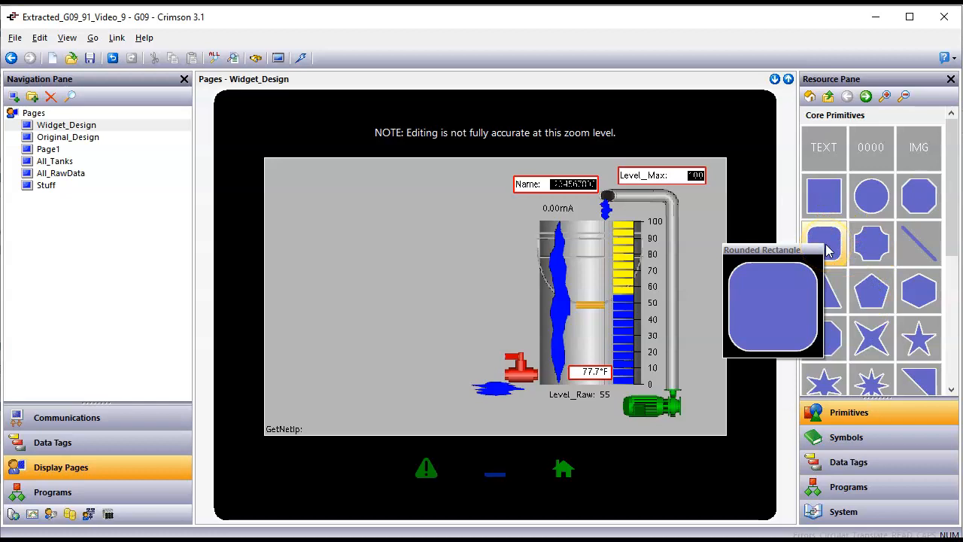
double_click(824, 197)
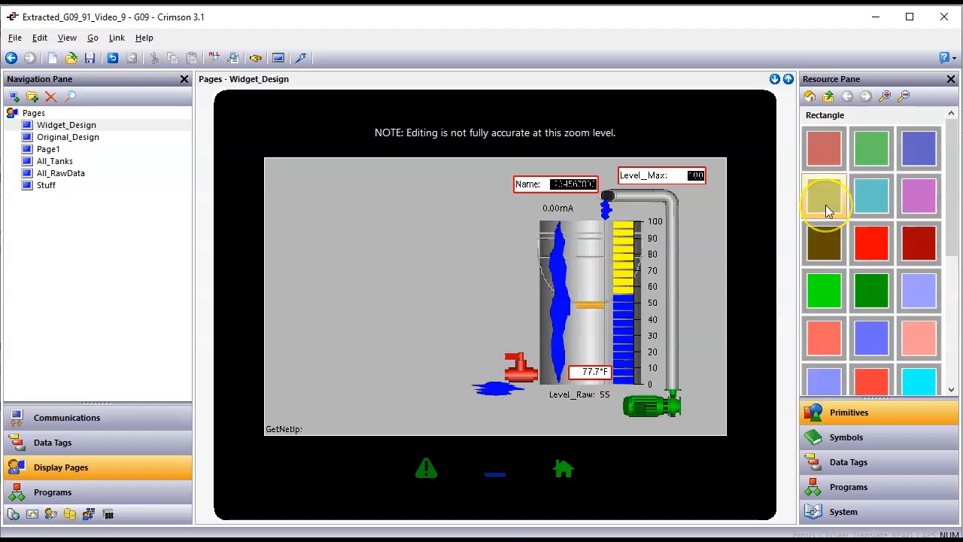
left_click(829, 96)
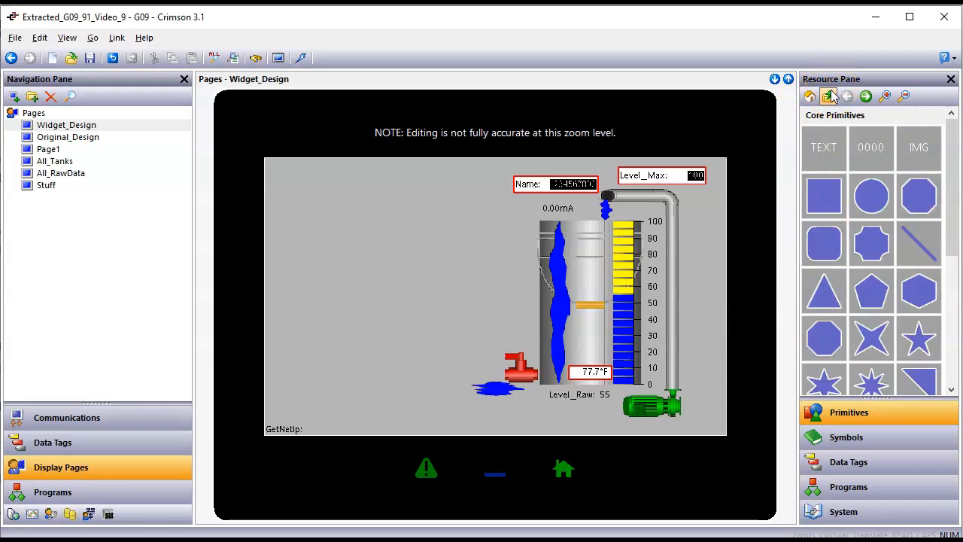
left_click(811, 97)
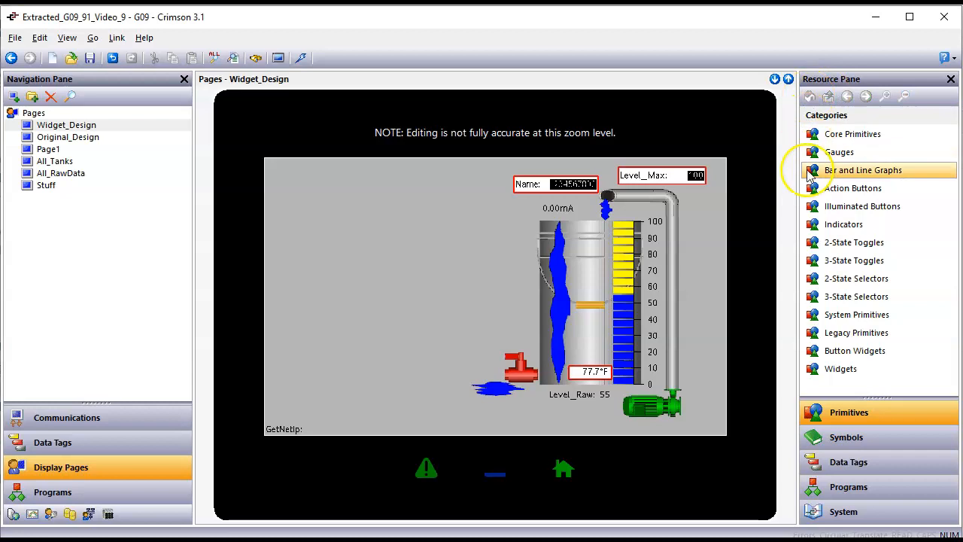
Step: Open Legacy Primitives and show the colour variants of C3.0 Panel (Raised)
left_click(851, 340)
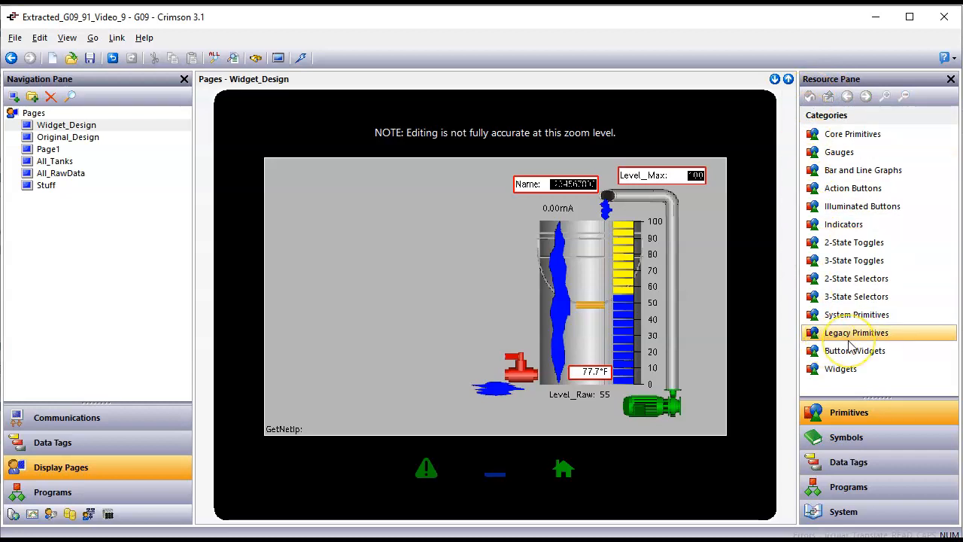
double_click(850, 344)
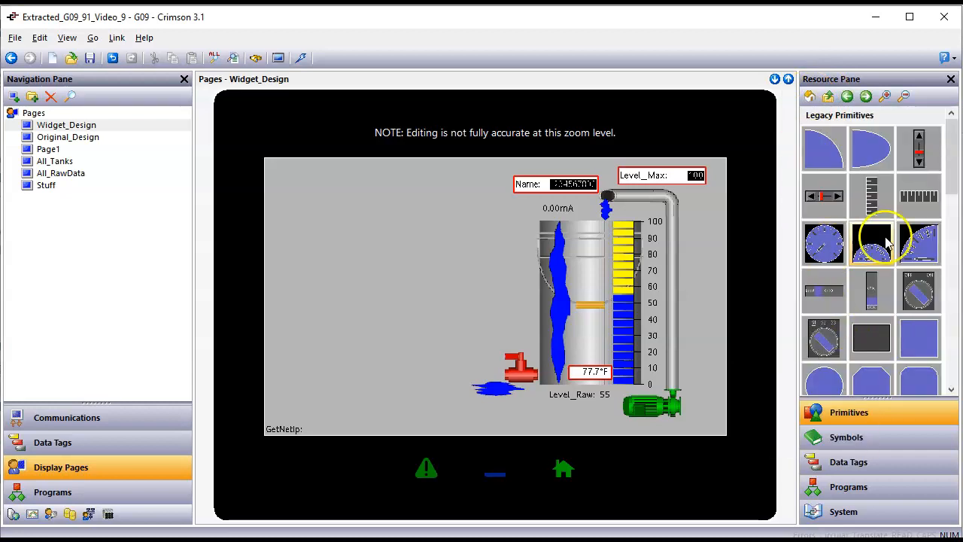
scroll(888, 241, "down", 5)
mouse_move(922, 239)
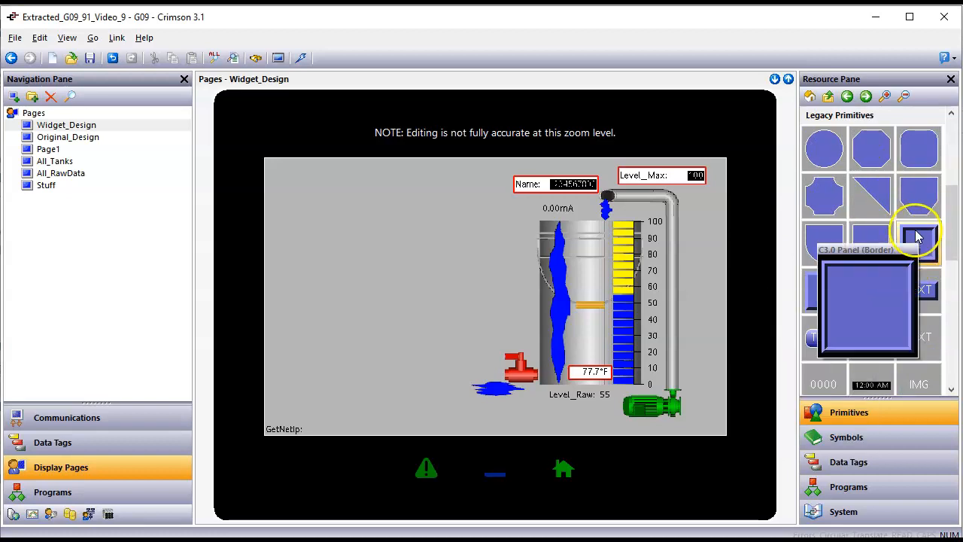
scroll(918, 237, "down", 1)
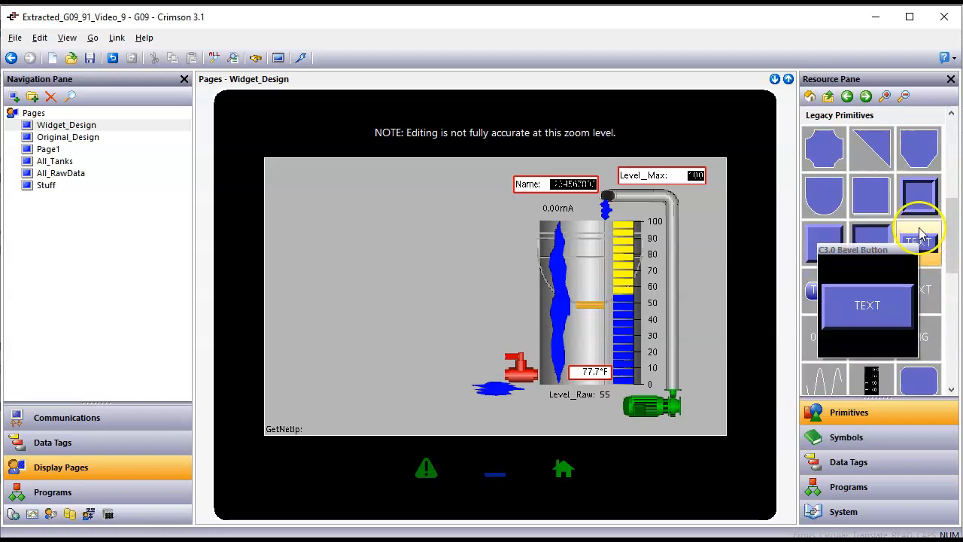
mouse_move(873, 255)
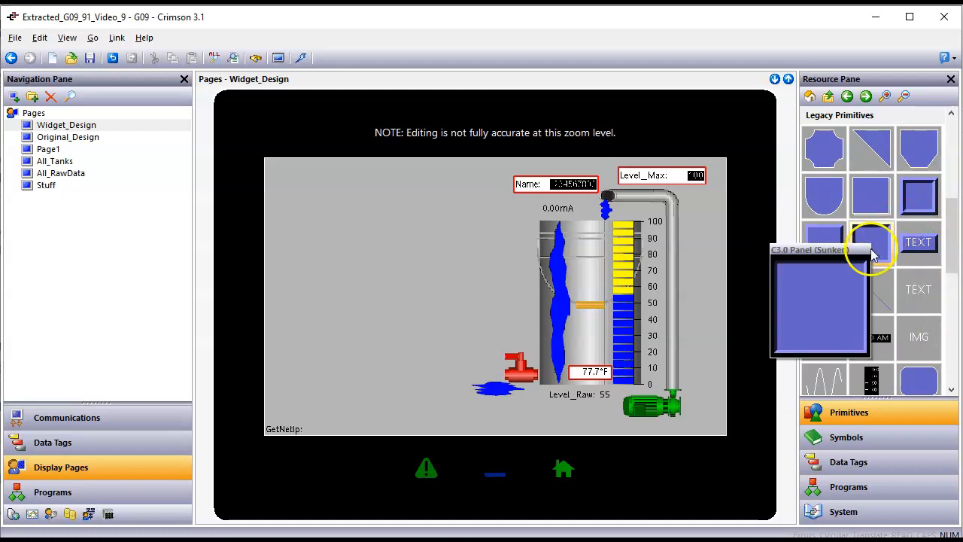
left_click(859, 238)
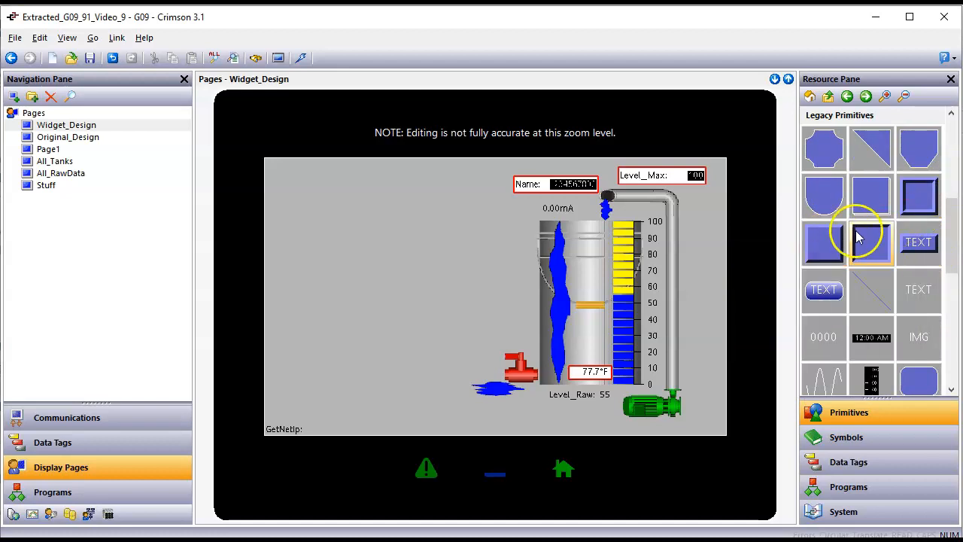
mouse_move(932, 203)
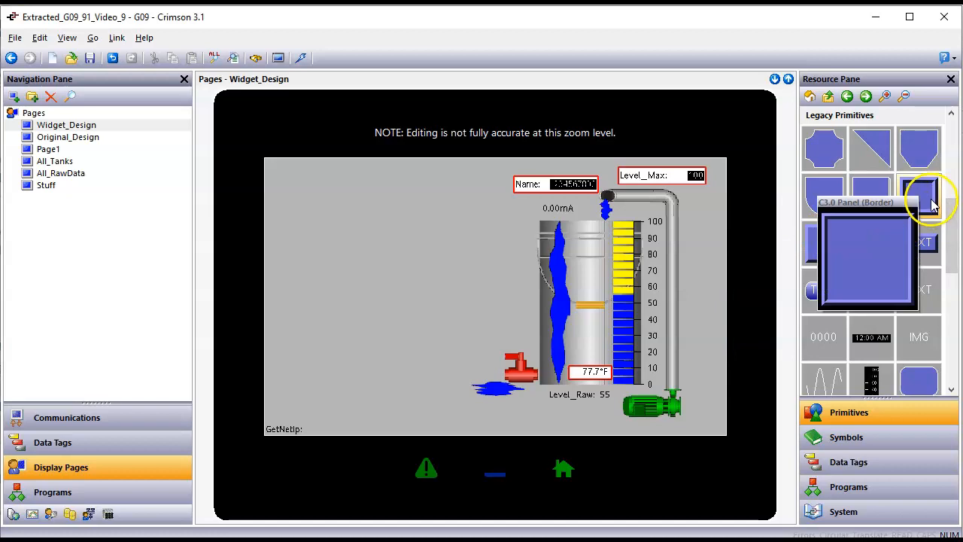
mouse_move(825, 249)
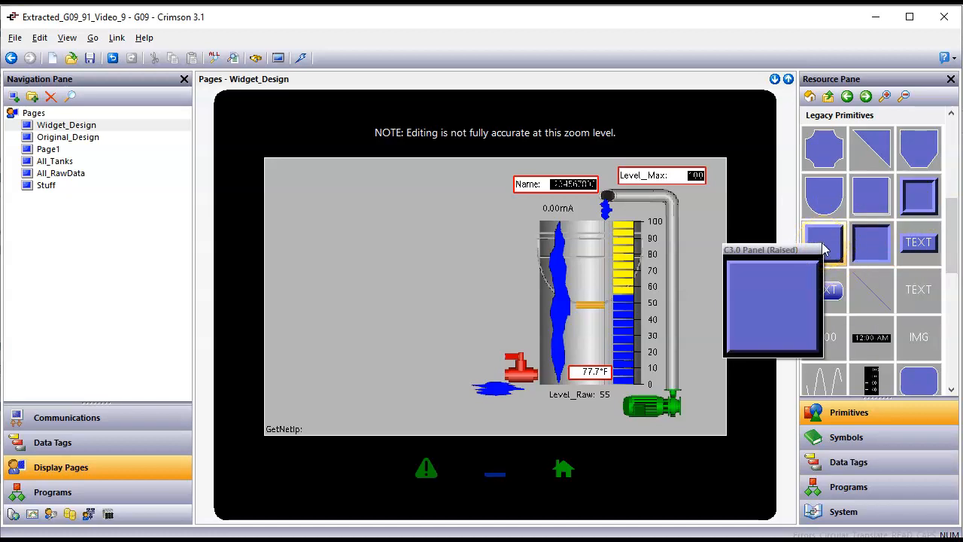
left_click(824, 249)
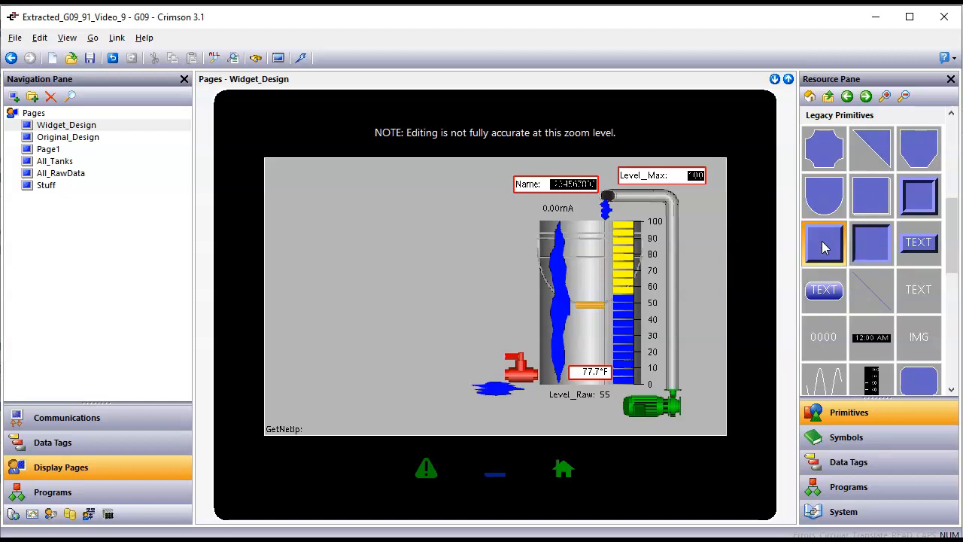
double_click(822, 245)
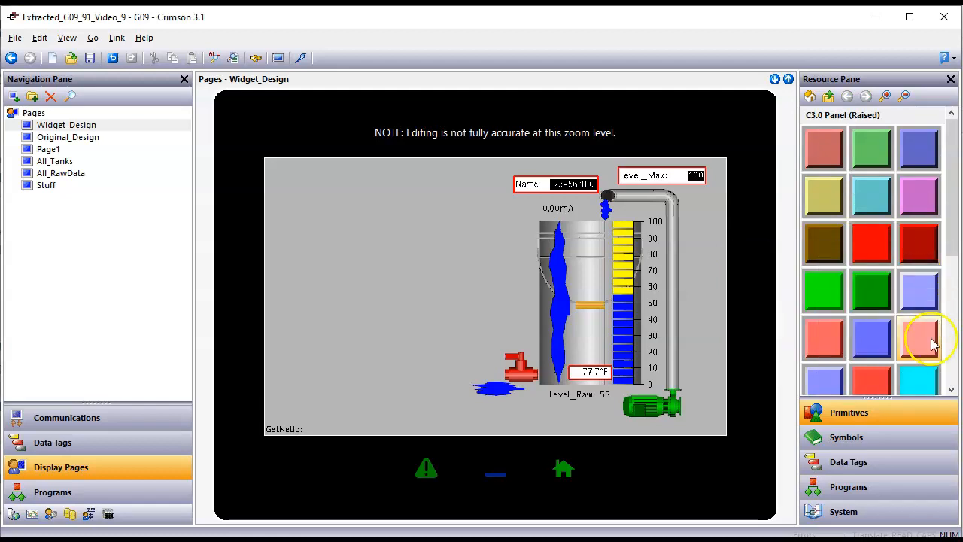
Step: Scroll through the raised panel swatches and select the teal one
left_click(952, 390)
left_click(952, 390)
left_click(952, 390)
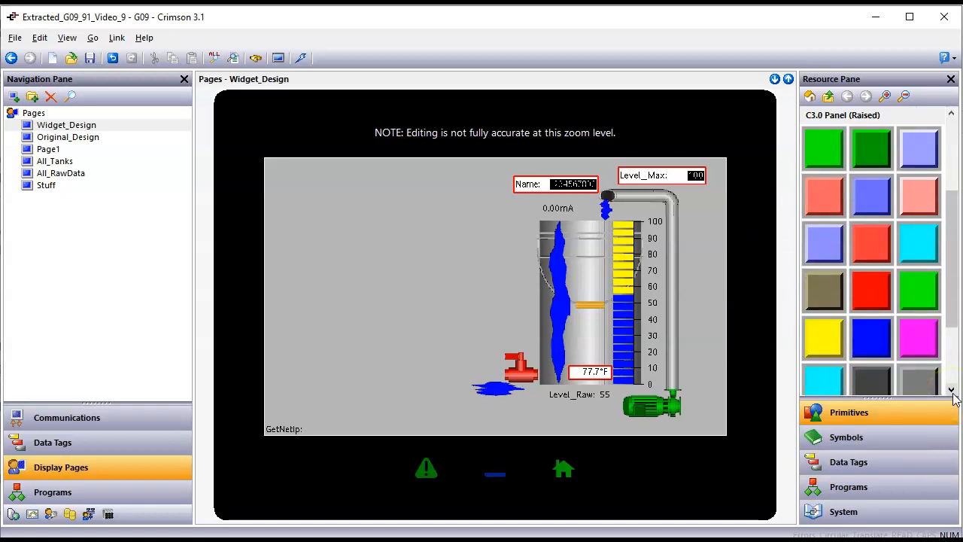
left_click(952, 391)
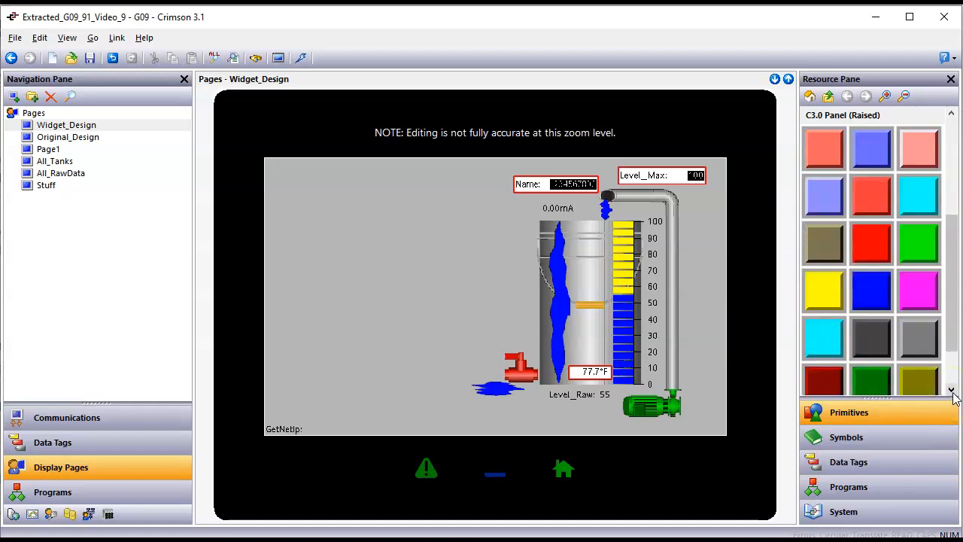
left_click(952, 391)
left_click(924, 386)
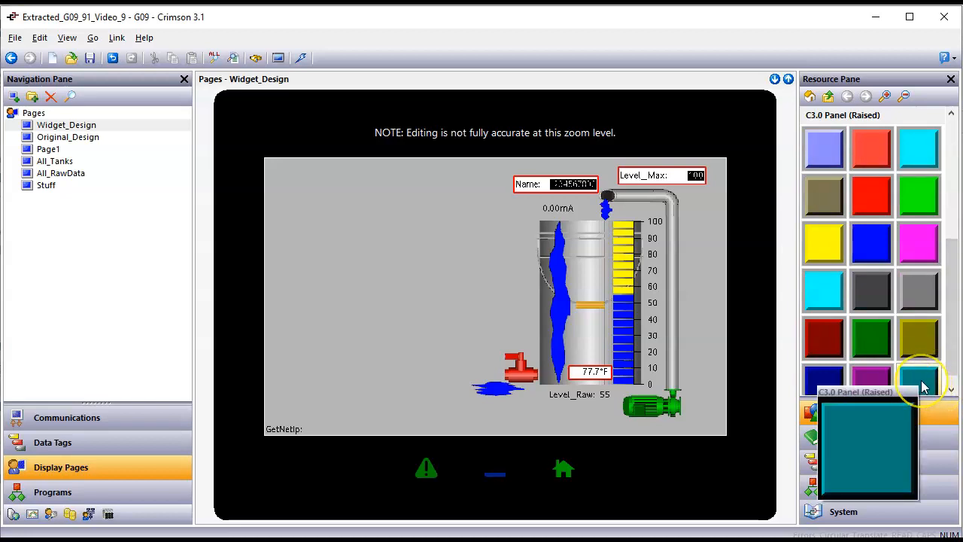
left_click(924, 387)
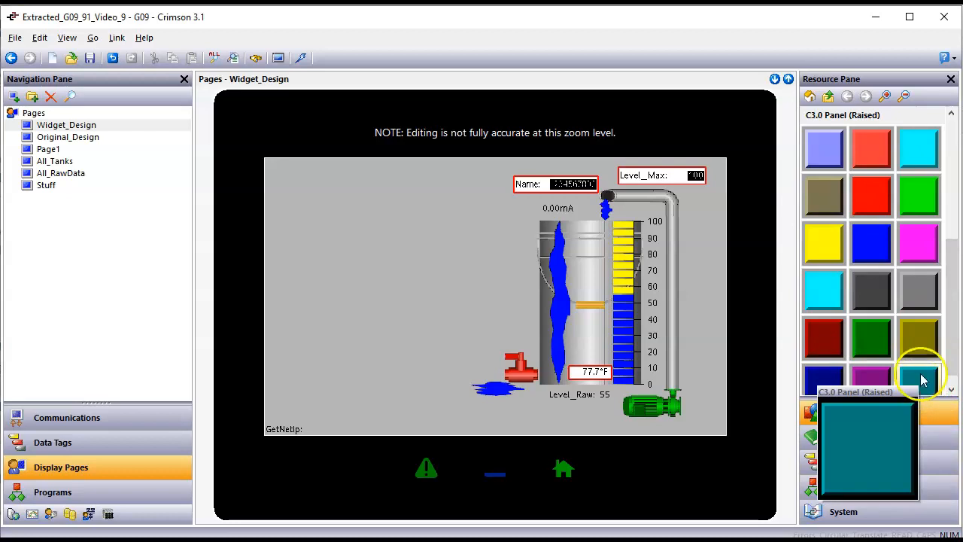
Step: Drop the teal raised panel onto the page and stretch it over the whole tank widget
mouse_move(925, 387)
left_mouse_down()
mouse_move(705, 328)
mouse_move(564, 258)
mouse_move(490, 172)
mouse_move(491, 181)
left_mouse_up()
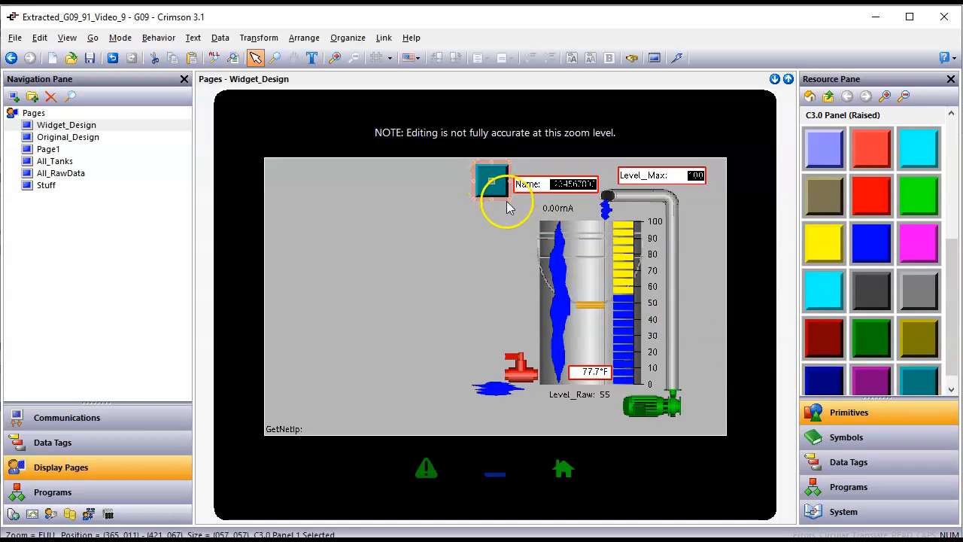
left_click_drag(509, 197, 716, 423)
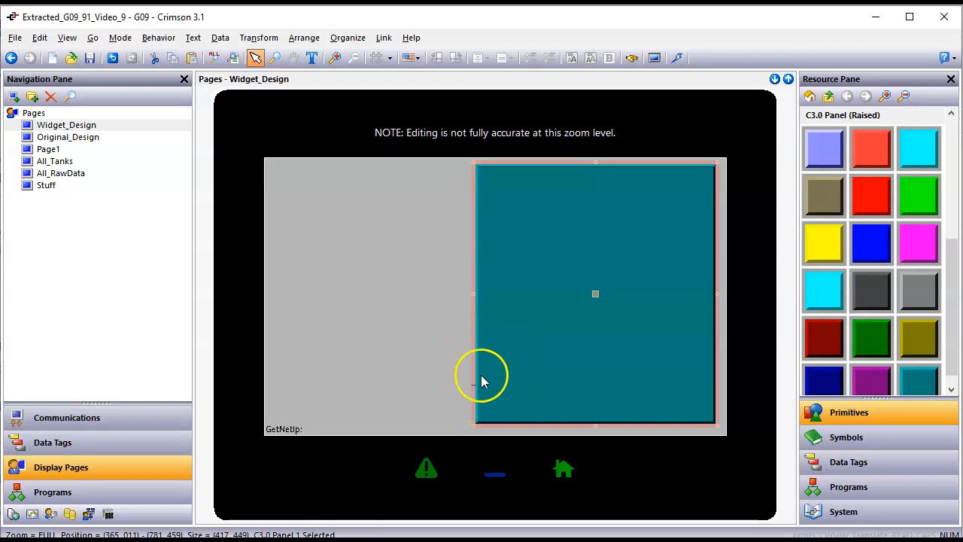
left_click_drag(472, 292, 466, 291)
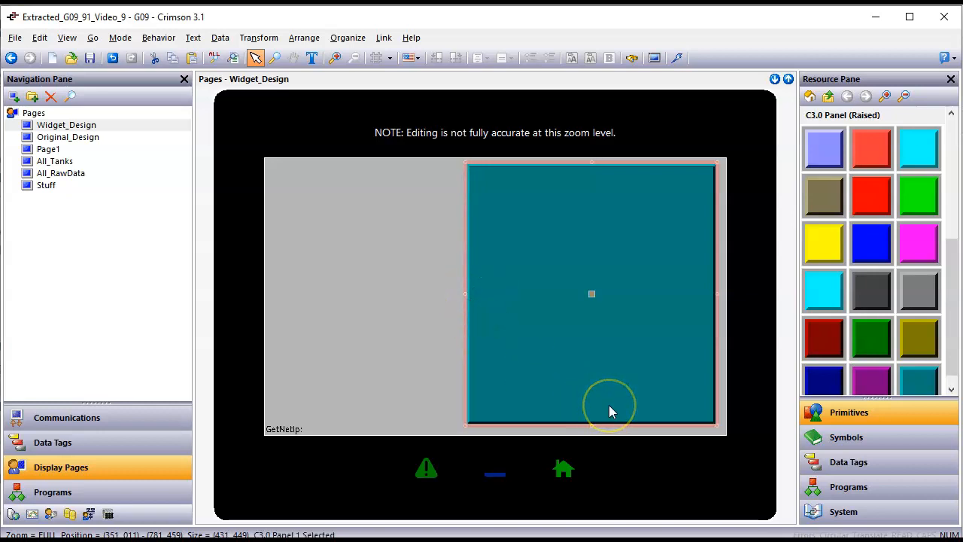
left_click(616, 321)
Step: Apply Arrange > Move to Back to the teal panel so the tank sits in front
right_click(620, 285)
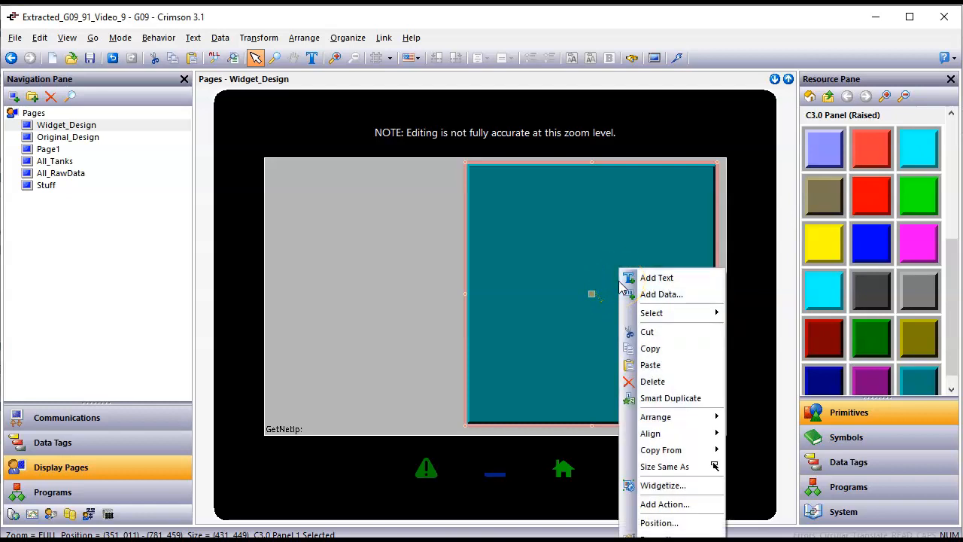
mouse_move(685, 420)
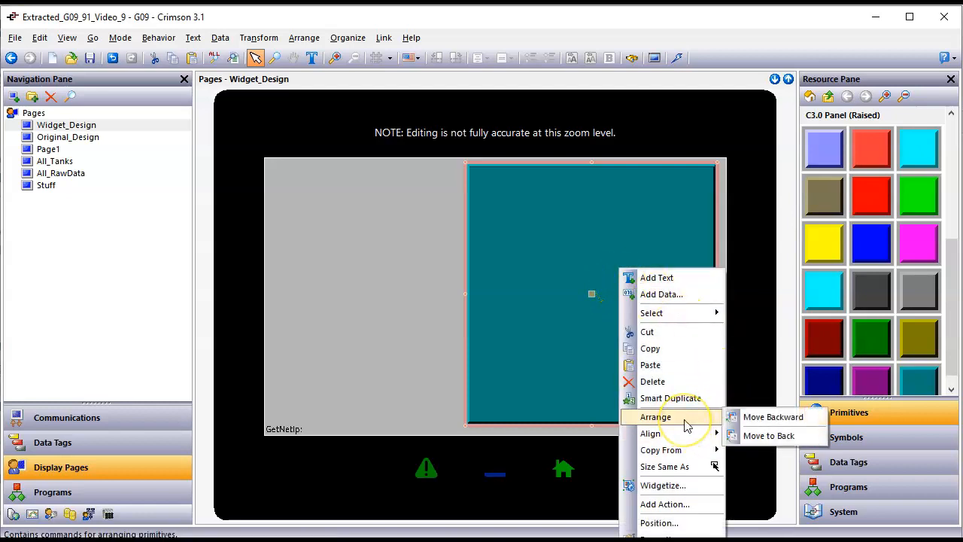
left_click(769, 437)
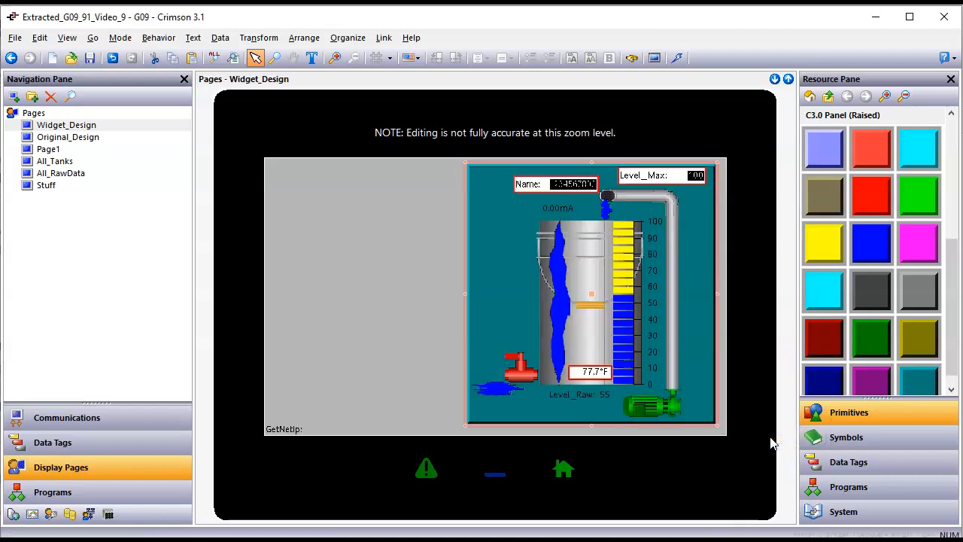
Step: Nudge the Level_Max data box slightly down
scroll(644, 292, "up", 2)
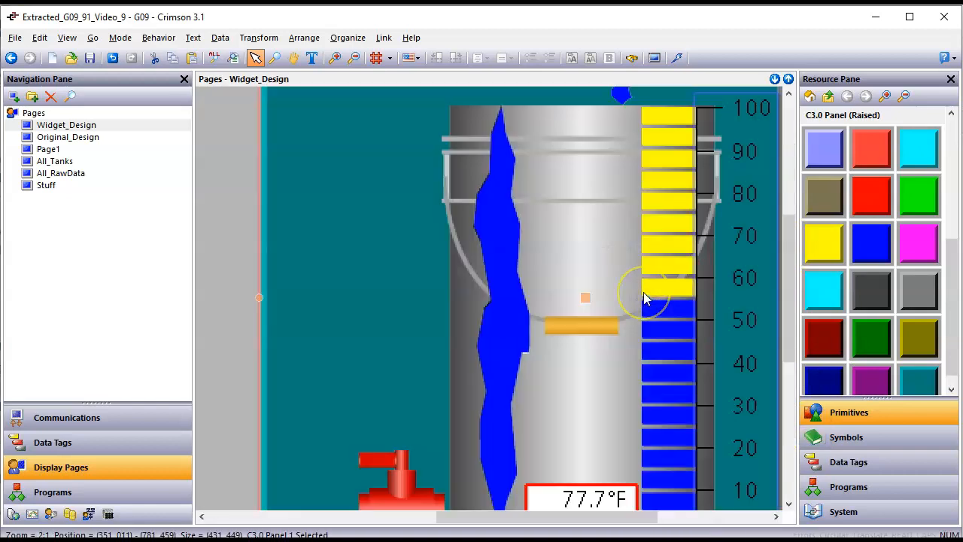
scroll(643, 292, "down", 1)
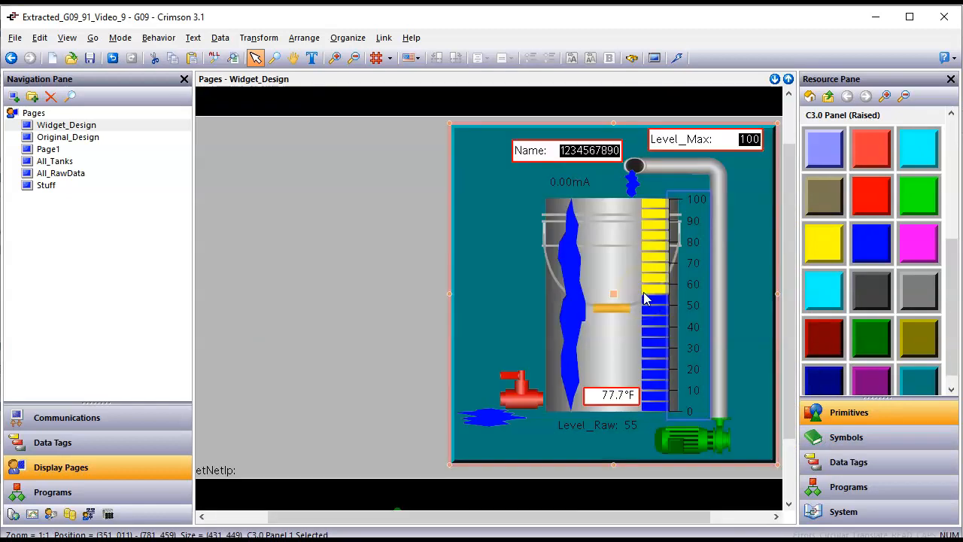
left_click(719, 143)
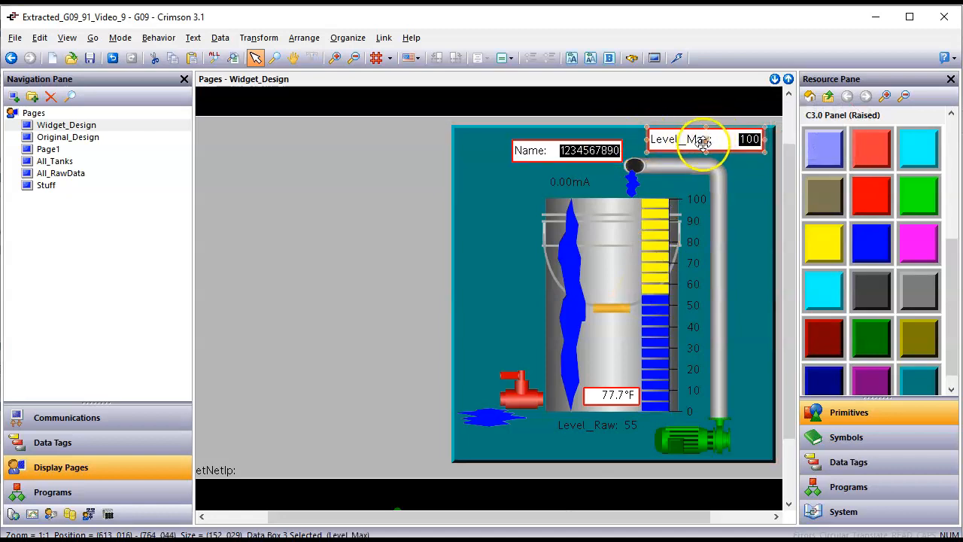
left_click_drag(704, 139, 703, 145)
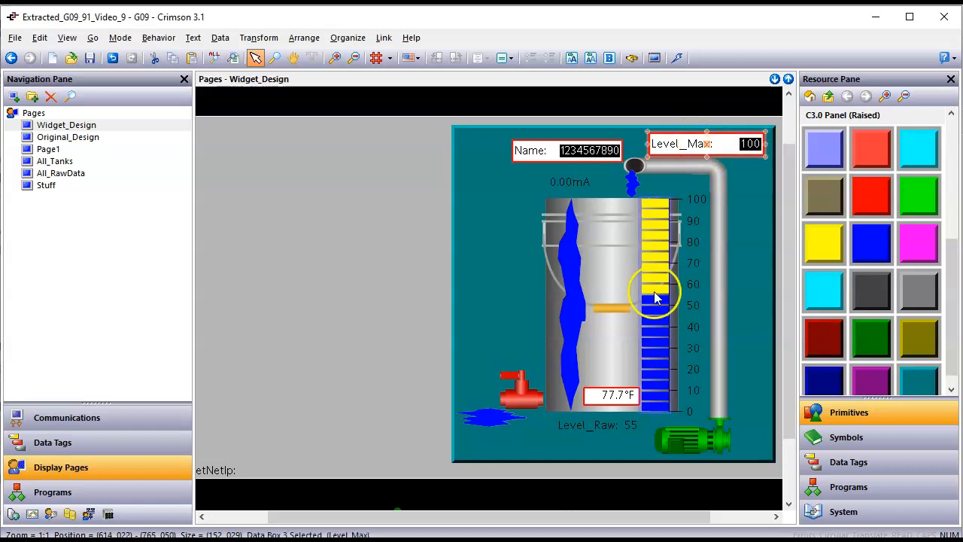
Step: Shift the blue puddle image right and narrow it from its left side
left_click(495, 423)
mouse_move(486, 420)
left_mouse_down()
mouse_move(505, 419)
mouse_move(467, 420)
mouse_move(497, 419)
left_mouse_up()
right_click(498, 419)
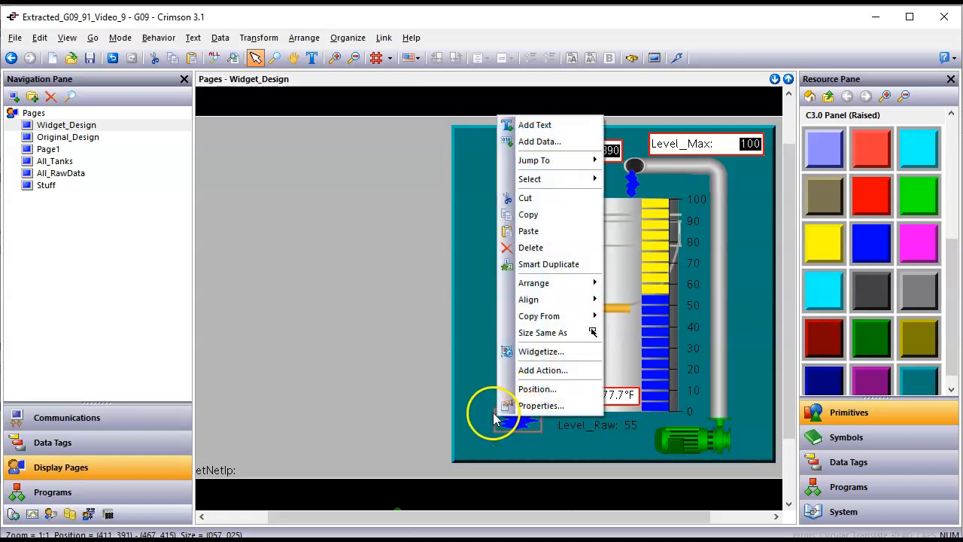
left_click(370, 419)
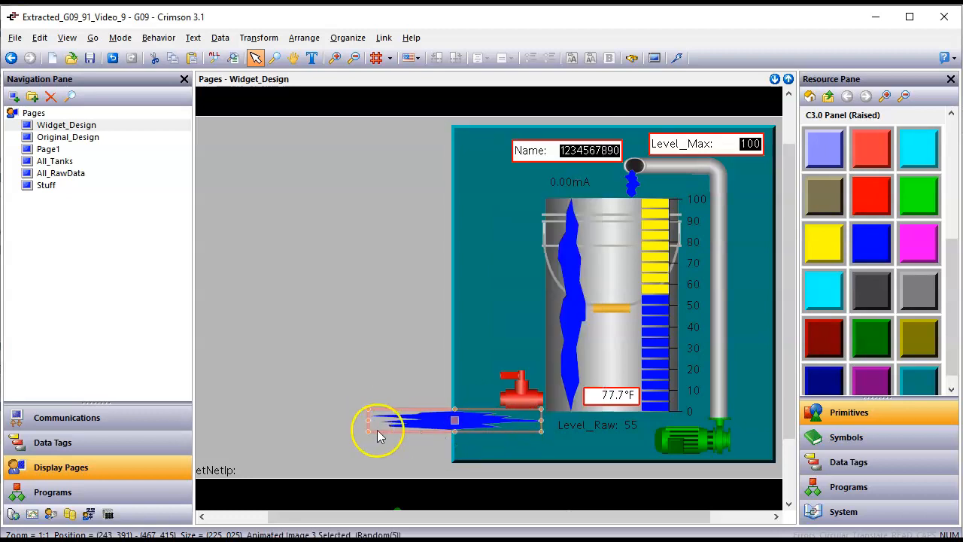
left_click_drag(368, 420, 473, 420)
Step: Trim the teal panel's left edge slightly inward
left_click(500, 401)
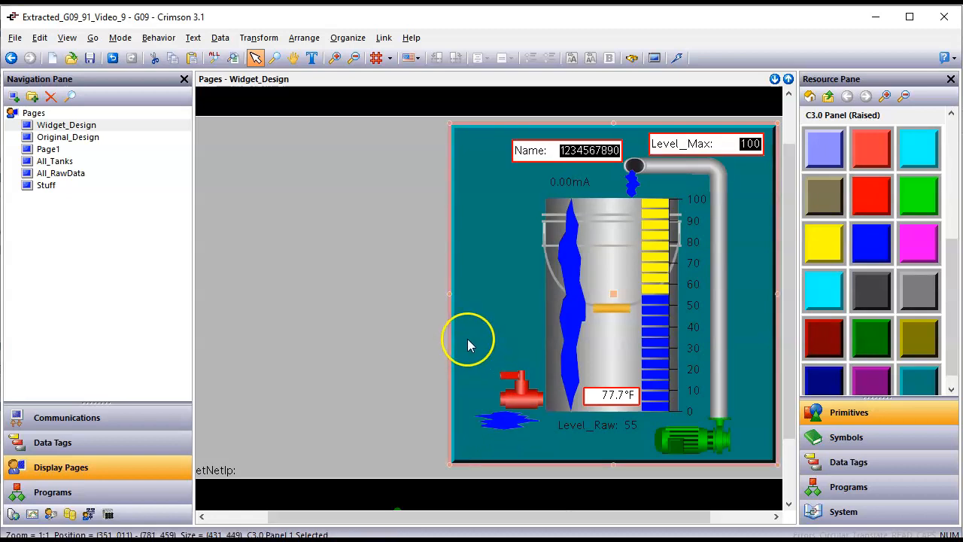
left_click_drag(451, 297, 466, 299)
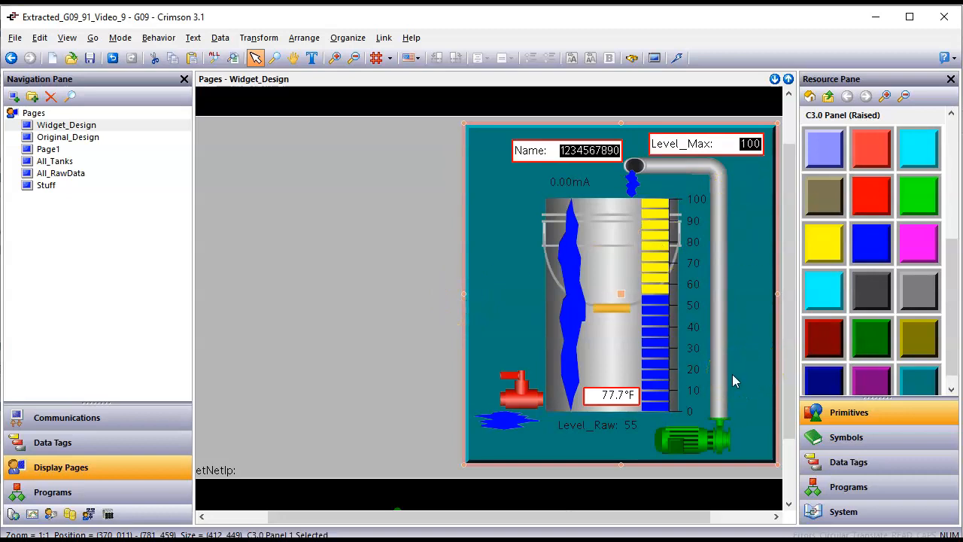
left_click(292, 305)
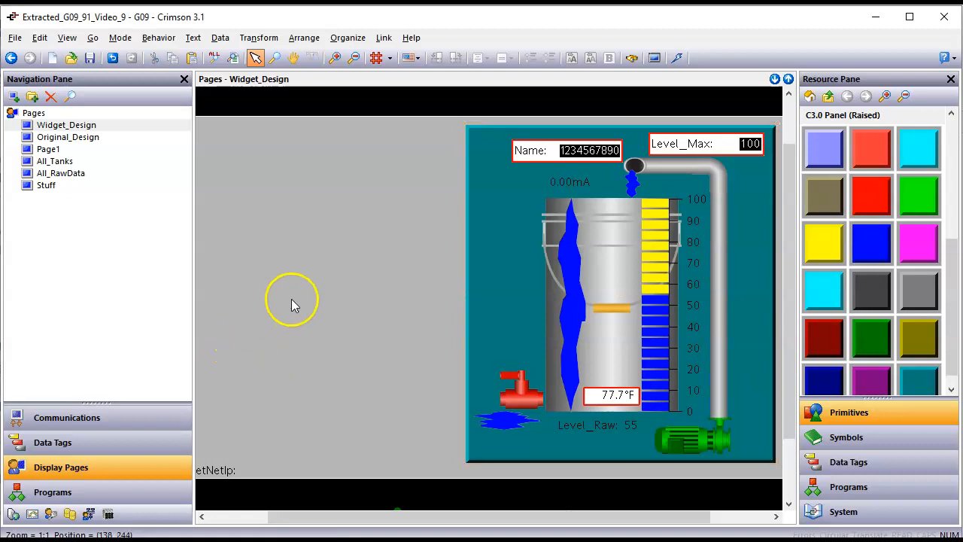
Step: Marquee-select the tank objects on the teal panel
scroll(292, 309, "down", 1)
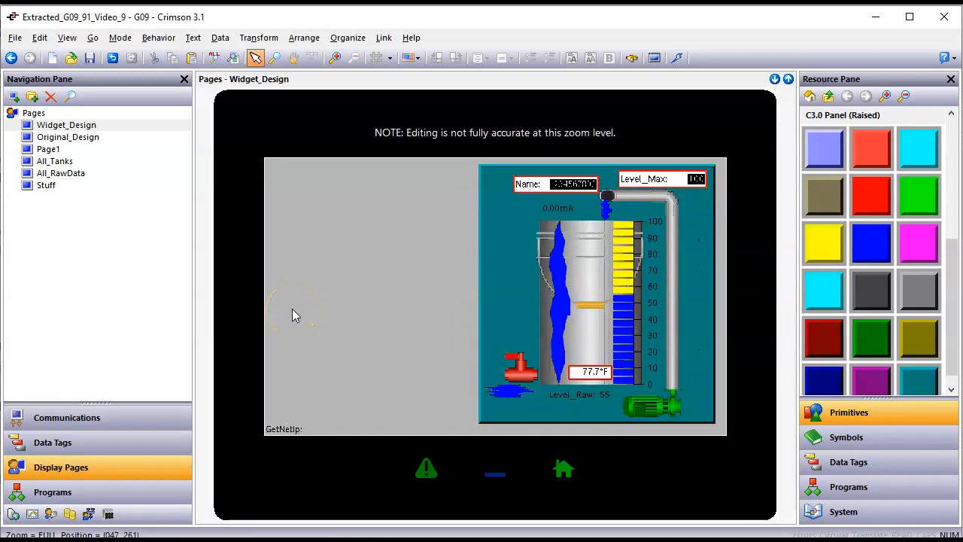
scroll(293, 309, "up", 1)
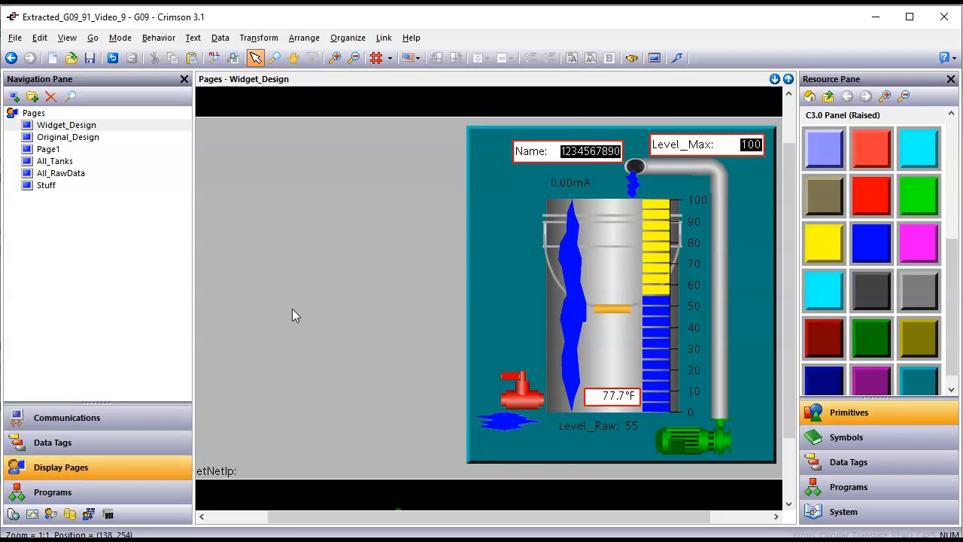
scroll(292, 315, "down", 1)
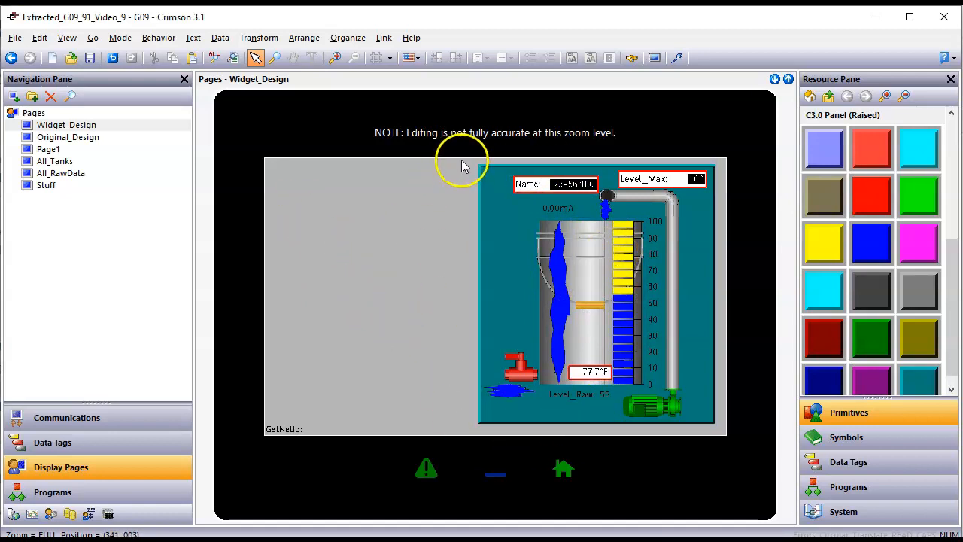
left_click_drag(475, 179, 725, 435)
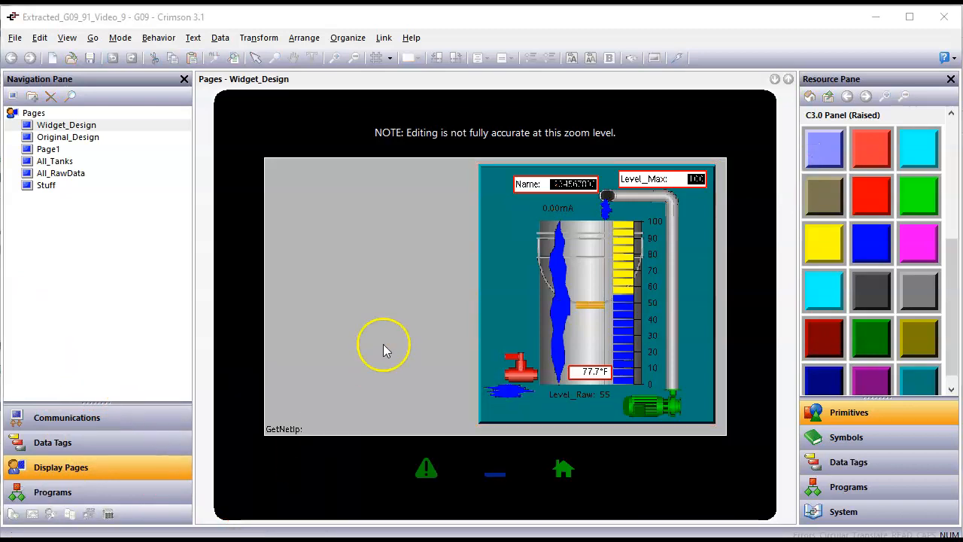
Step: Select every item on the page and nudge the selection one unit right
left_click(394, 318)
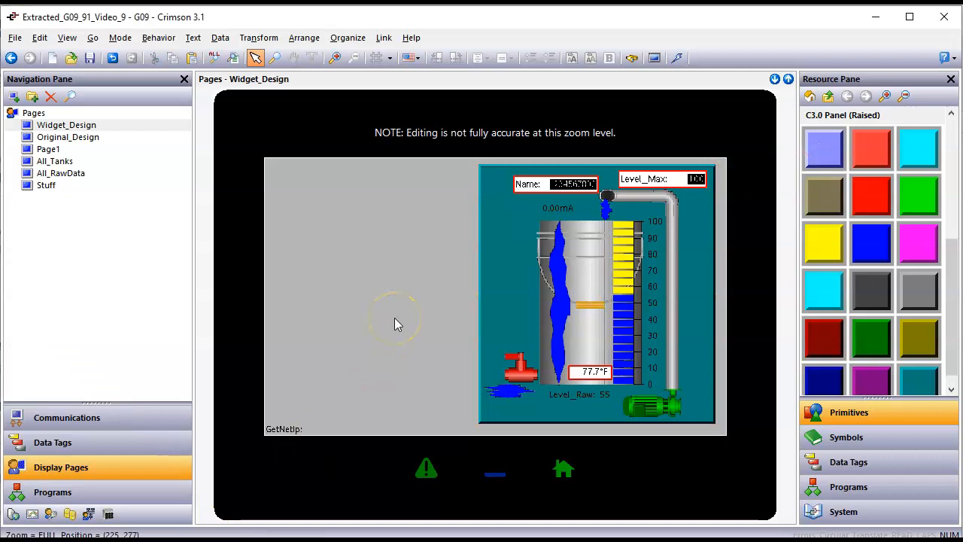
key("ctrl+a")
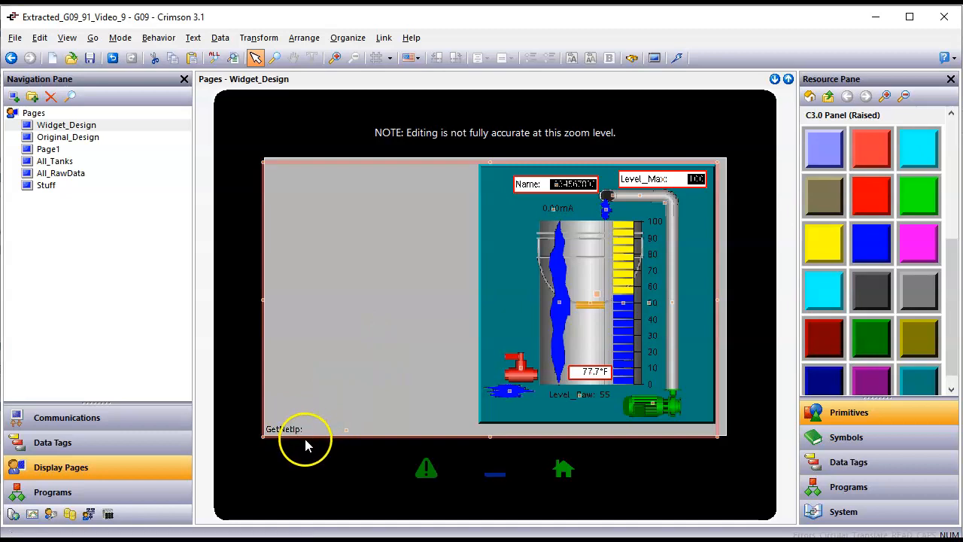
left_click_drag(300, 426, 304, 427)
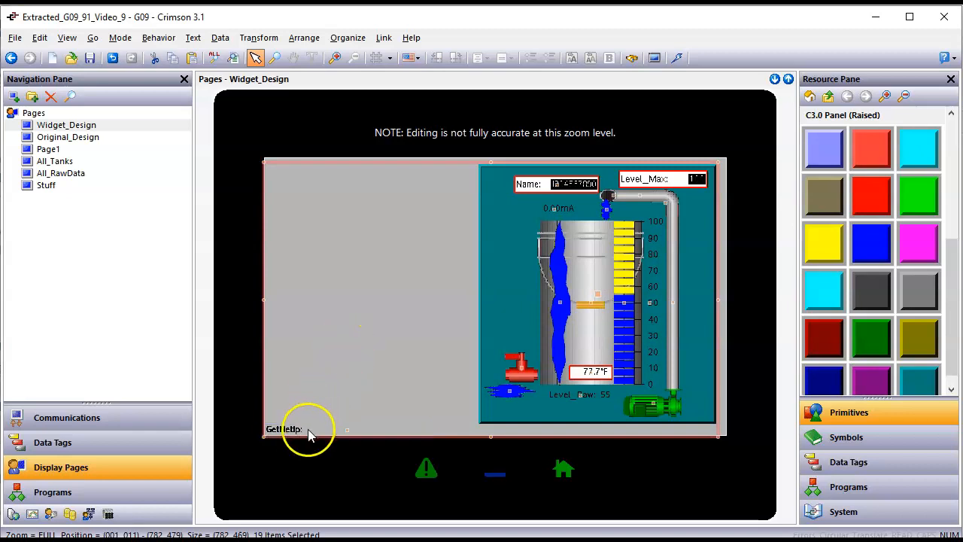
Step: Clear the selection and marquee-select only the teal panel's objects, leaving GetNetIp out
left_click(302, 431)
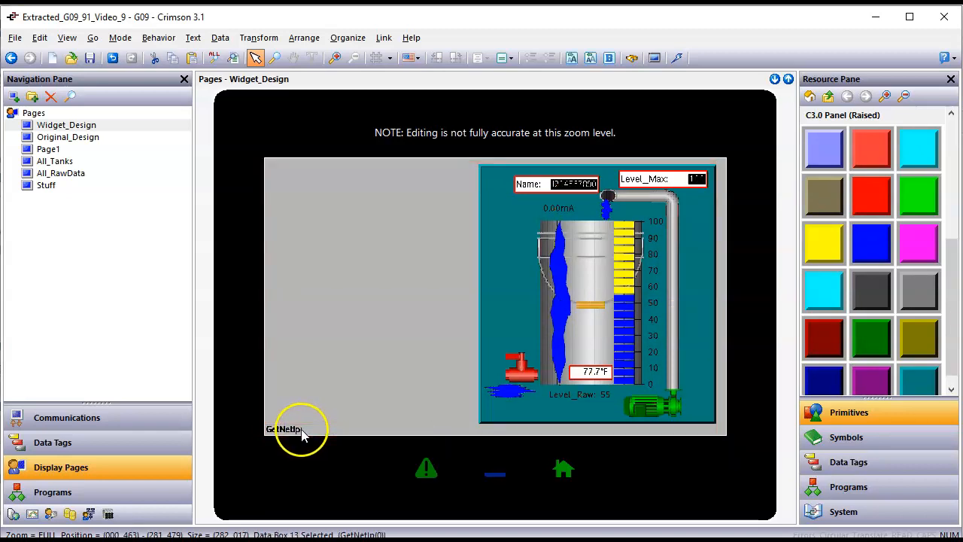
left_click(333, 378)
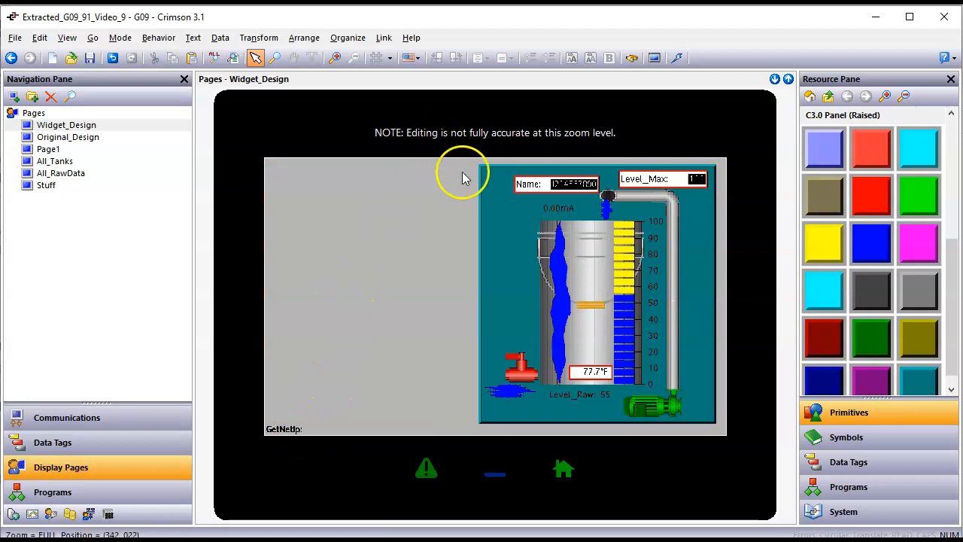
left_click_drag(475, 163, 712, 441)
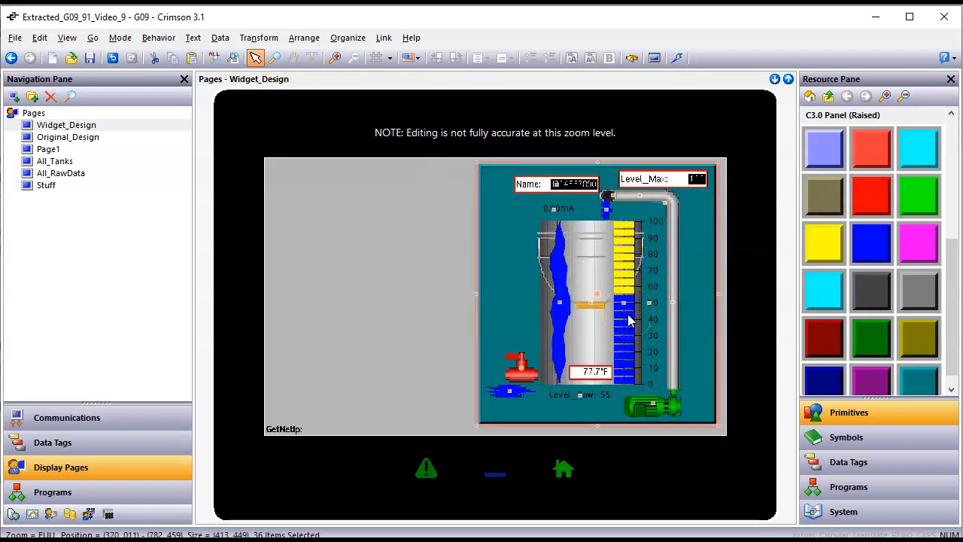
right_click(515, 264)
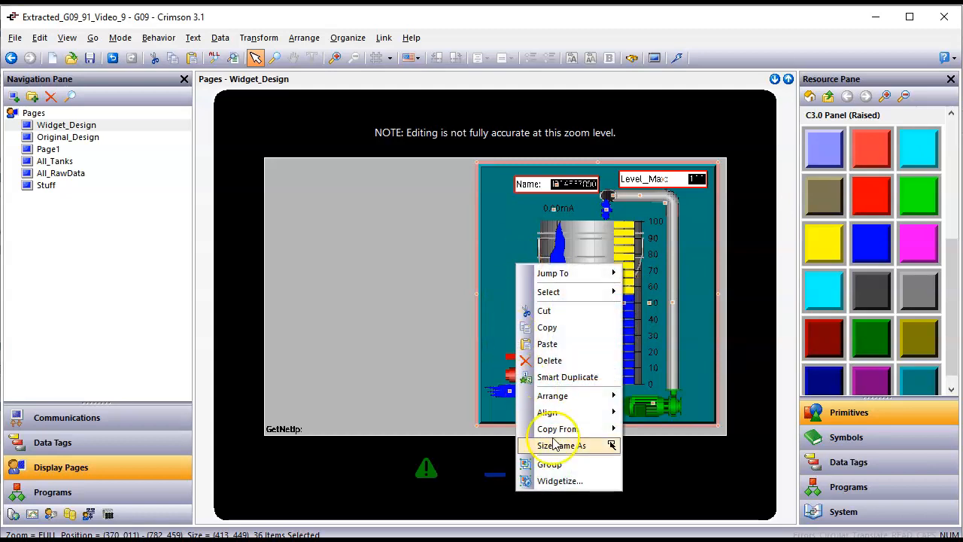
left_click(582, 481)
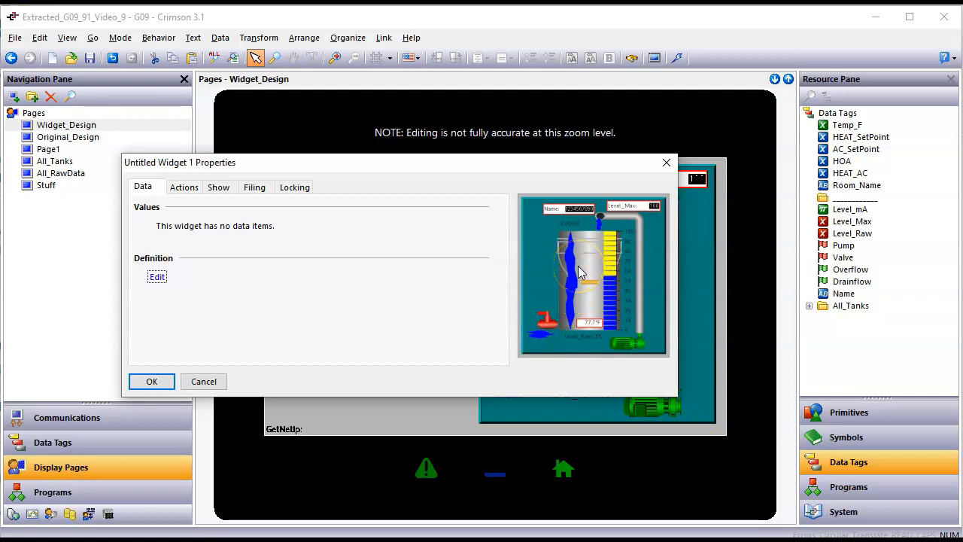
left_click_drag(453, 161, 441, 129)
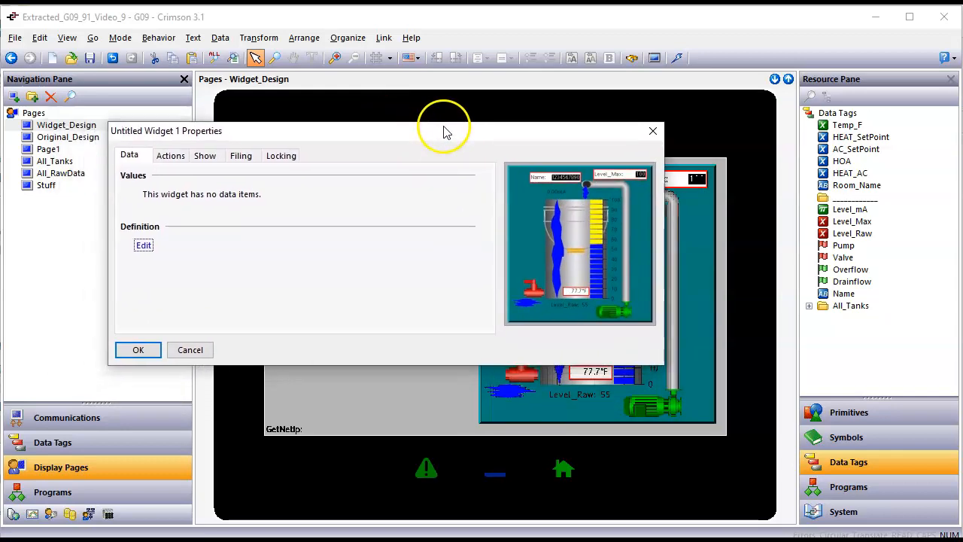
mouse_move(308, 323)
left_mouse_down()
mouse_move(501, 269)
mouse_move(518, 205)
mouse_move(583, 199)
mouse_move(575, 283)
mouse_move(487, 295)
mouse_move(499, 189)
mouse_move(585, 199)
mouse_move(609, 283)
mouse_move(516, 312)
mouse_move(508, 189)
mouse_move(557, 213)
mouse_move(578, 299)
mouse_move(506, 265)
mouse_move(515, 188)
mouse_move(535, 210)
mouse_move(637, 167)
mouse_move(637, 232)
mouse_move(531, 319)
mouse_move(524, 254)
mouse_move(549, 230)
mouse_move(608, 226)
mouse_move(594, 253)
mouse_move(536, 254)
mouse_move(527, 238)
mouse_move(502, 259)
left_mouse_up()
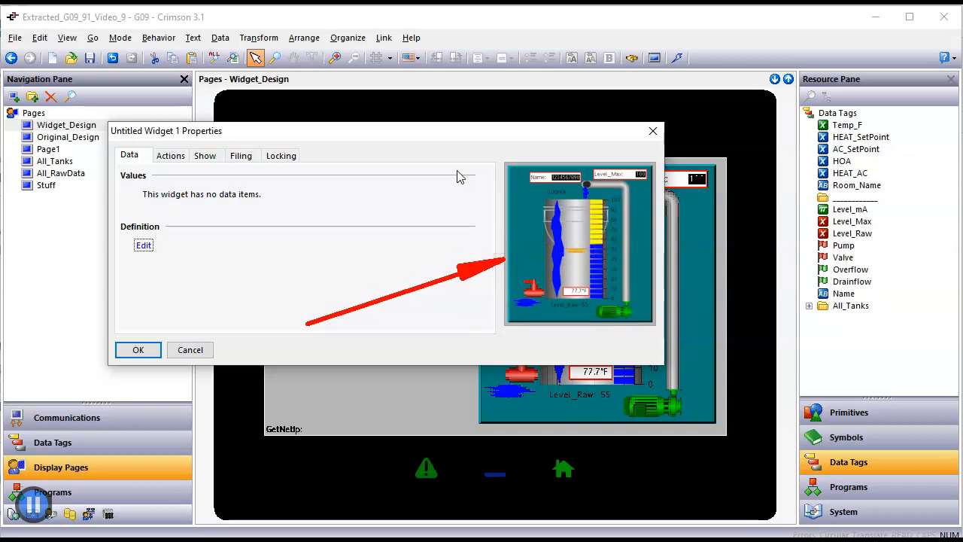
left_click(194, 354)
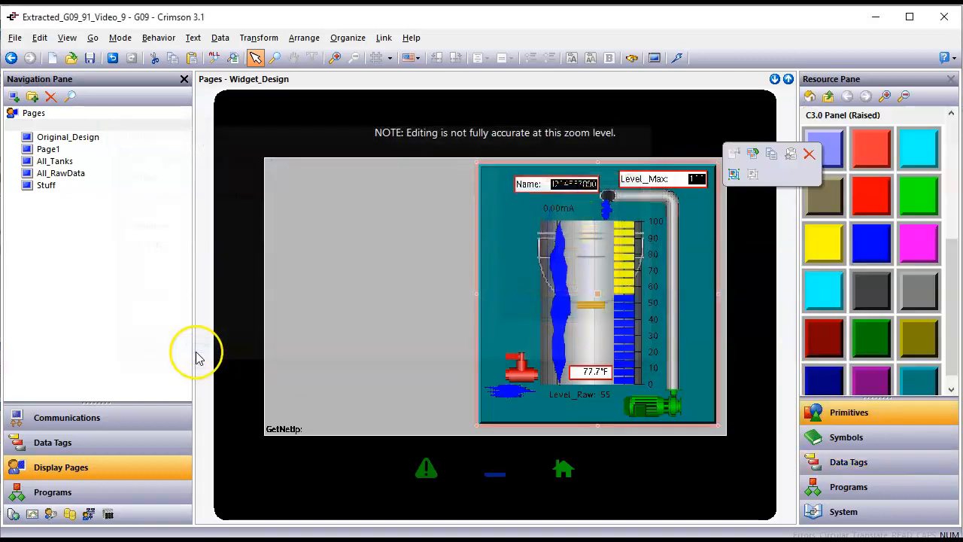
Step: Open and then close the teal panel's Properties
right_click(502, 273)
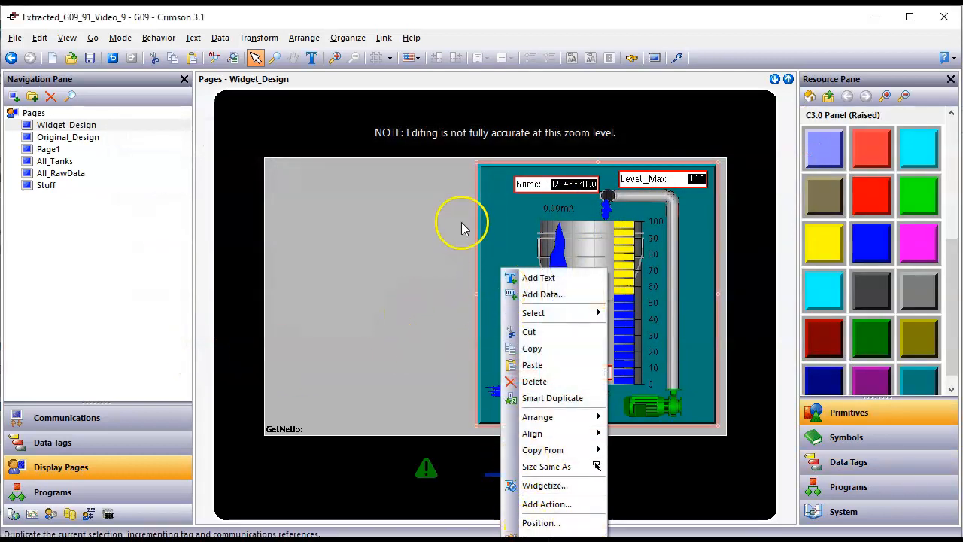
left_click(541, 537)
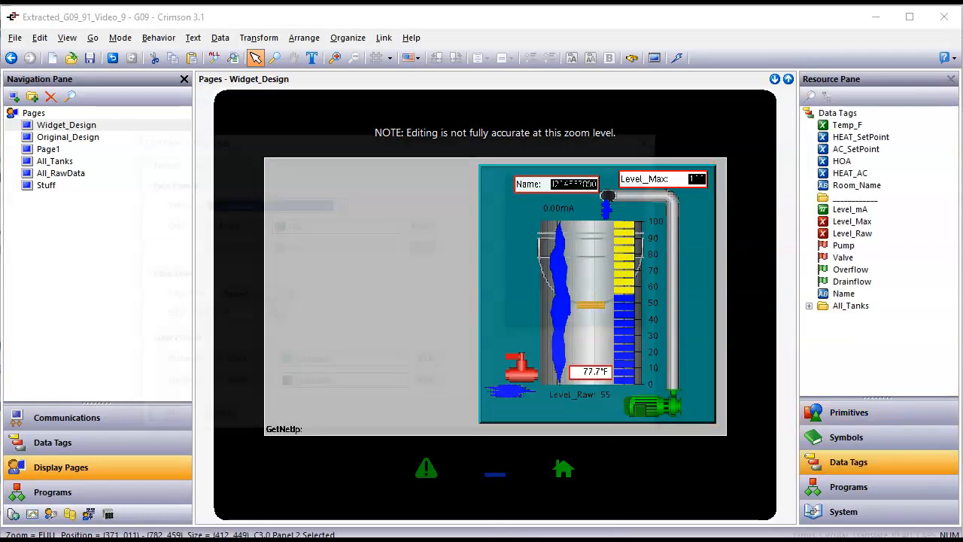
left_click(658, 140)
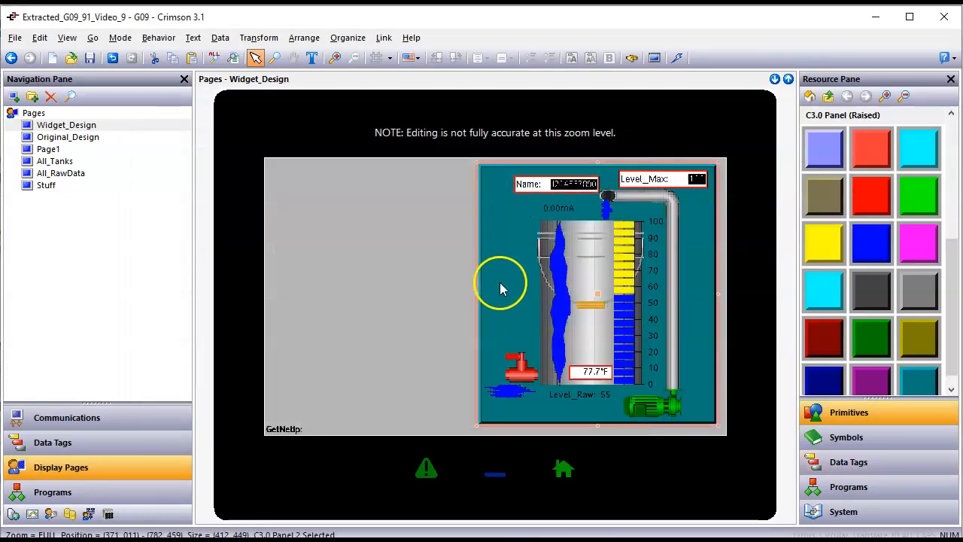
Step: Try widgetizing the panel alone, cancel it, then marquee-select all objects inside the teal panel
right_click(497, 275)
left_click(541, 491)
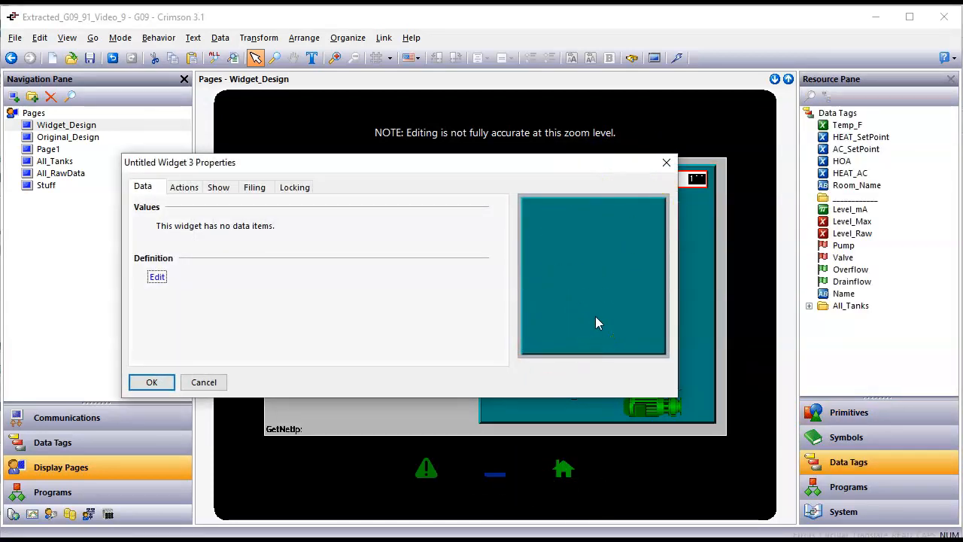
left_click(577, 257)
left_click(206, 382)
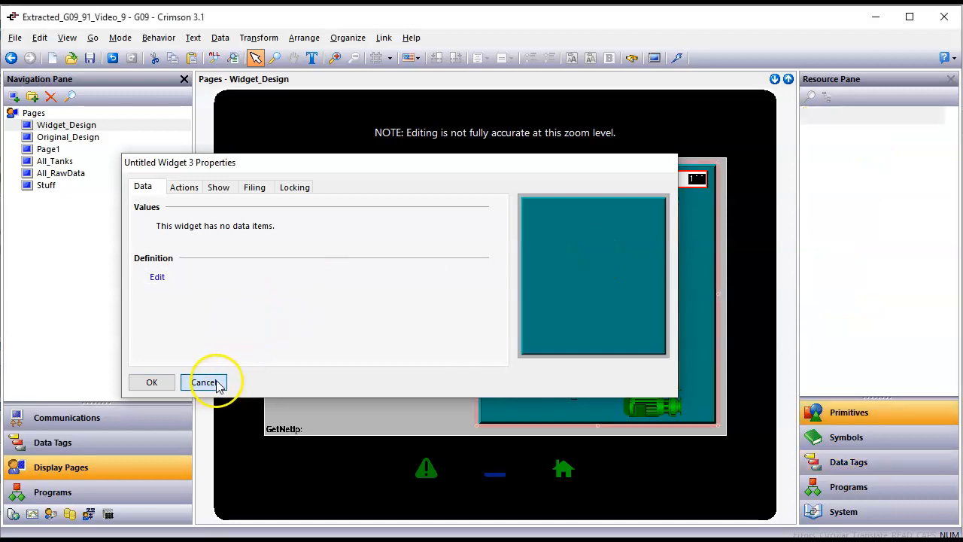
left_click(447, 181)
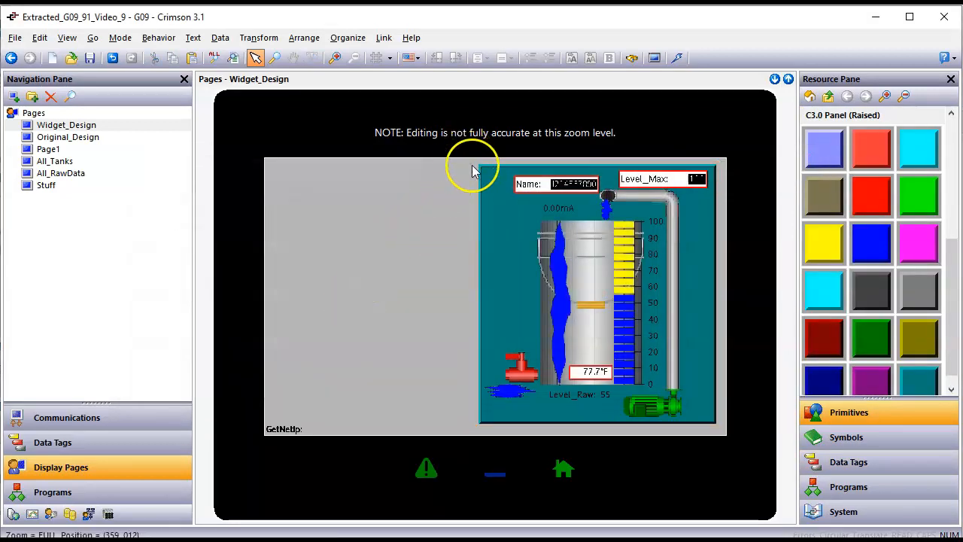
left_click_drag(470, 170, 734, 430)
Step: Turn the selected tank objects into a widget, Untitled Widget 1
right_click(642, 353)
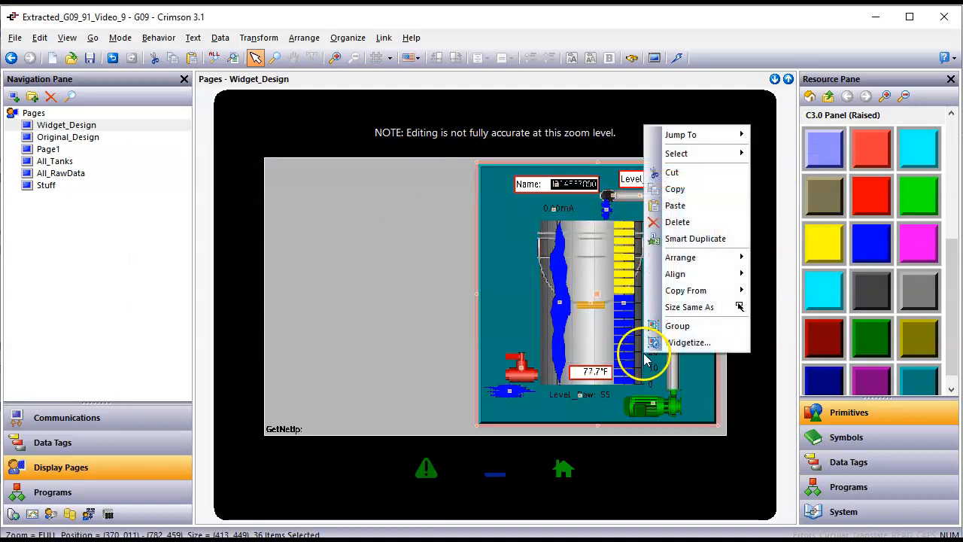
left_click(686, 343)
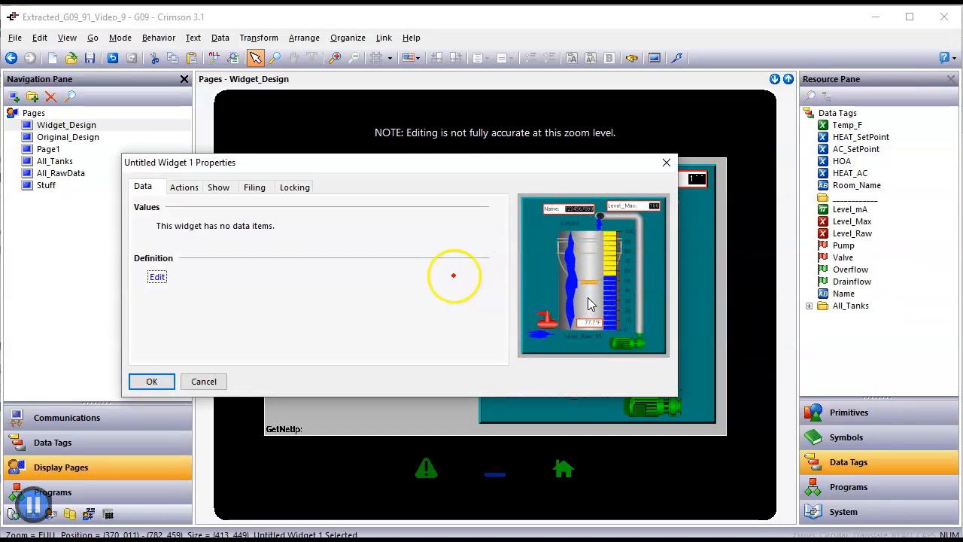
mouse_move(591, 221)
left_mouse_down()
mouse_move(577, 228)
mouse_move(606, 307)
mouse_move(593, 211)
left_mouse_up()
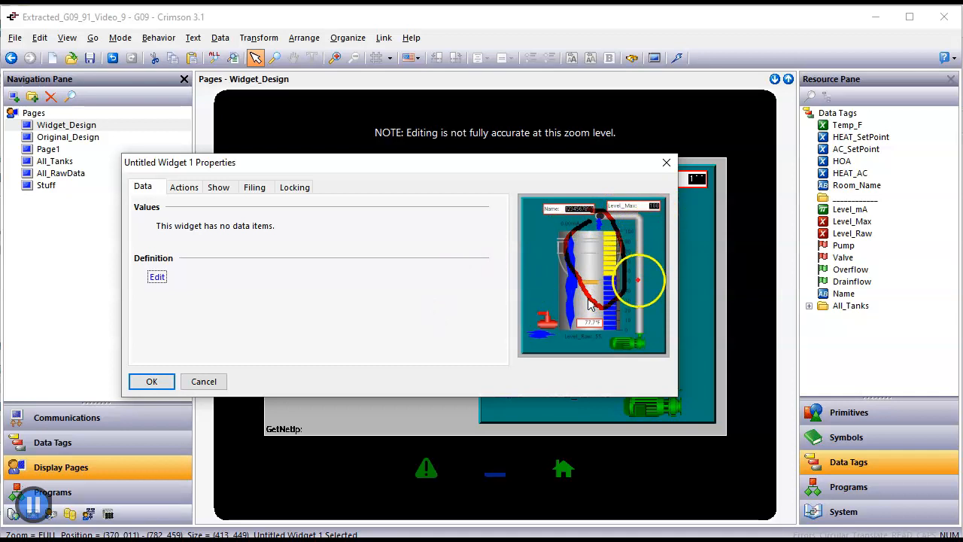
mouse_move(638, 280)
left_mouse_down()
mouse_move(805, 155)
mouse_move(802, 124)
mouse_move(801, 185)
mouse_move(821, 230)
mouse_move(813, 271)
left_mouse_up()
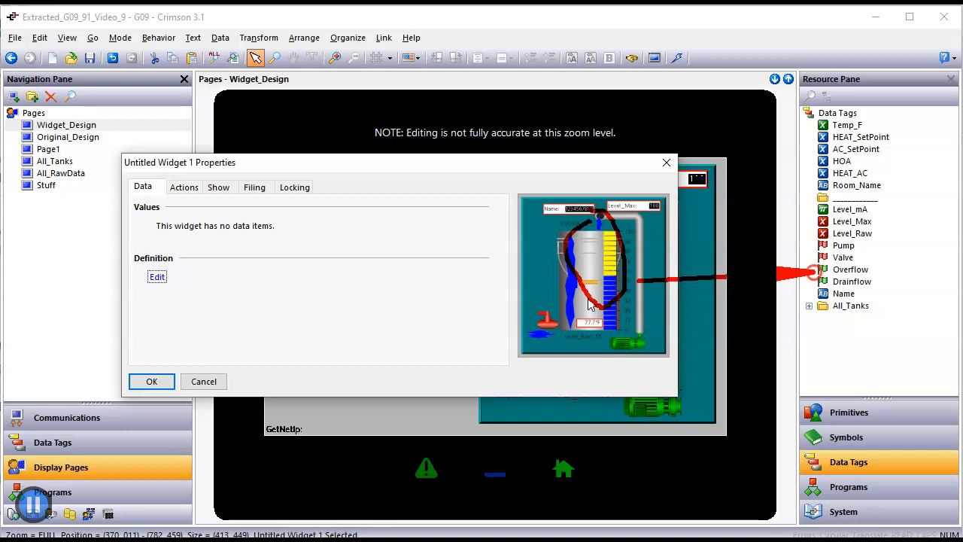
left_click_drag(813, 271, 813, 281)
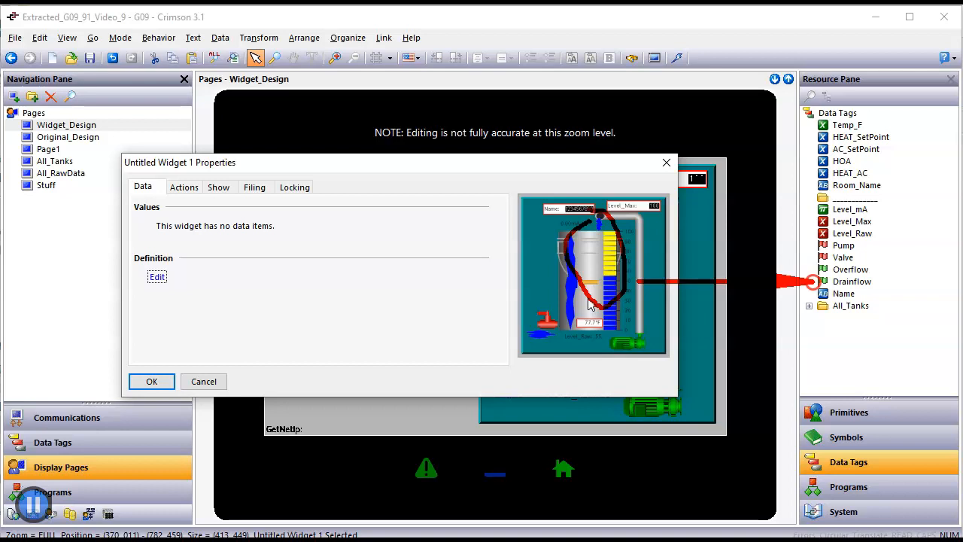
Step: Open the Widget Data Definition dialog from the Data tab's Definition Edit button
mouse_move(813, 281)
left_mouse_down()
mouse_move(818, 292)
mouse_move(813, 129)
mouse_move(815, 294)
left_mouse_up()
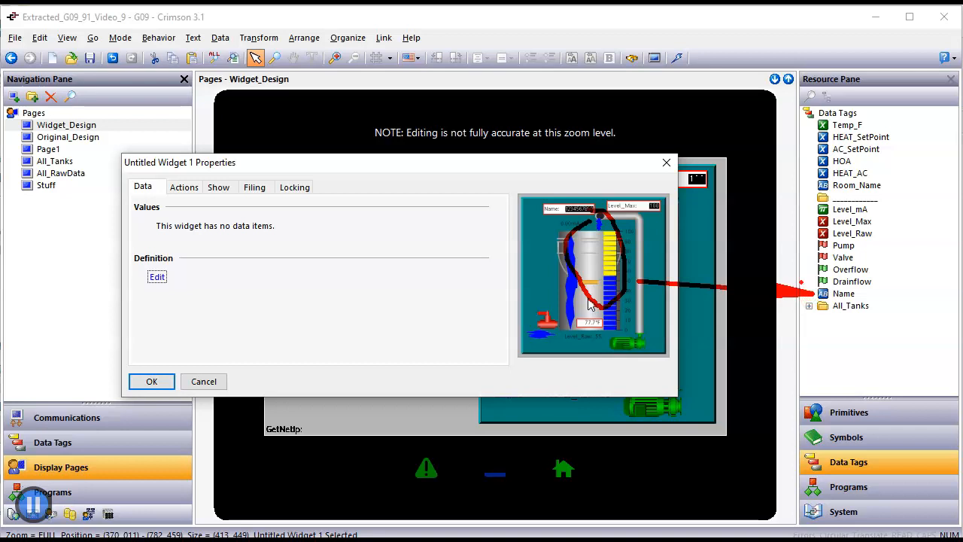
key("Escape")
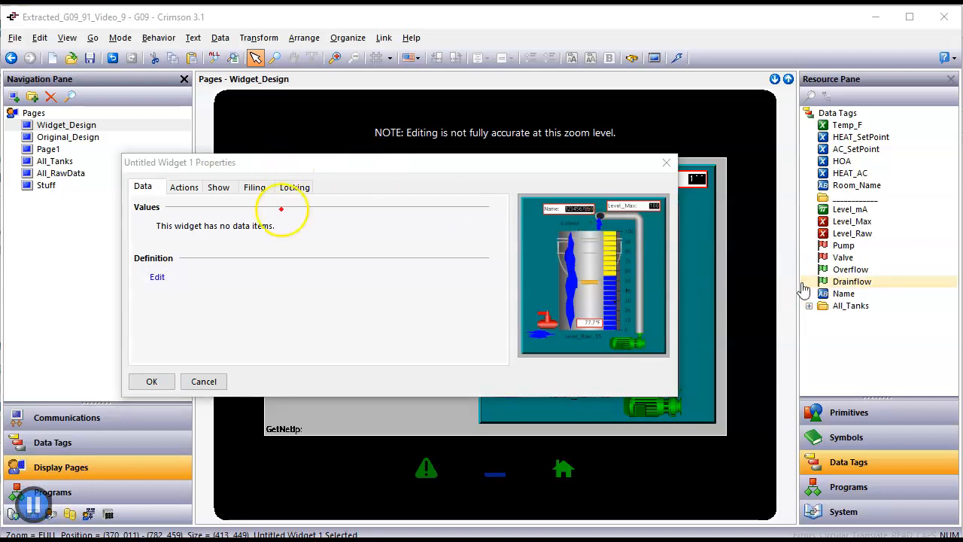
mouse_move(453, 247)
left_mouse_down()
mouse_move(243, 263)
mouse_move(188, 276)
mouse_move(170, 293)
mouse_move(148, 272)
mouse_move(156, 291)
left_mouse_up()
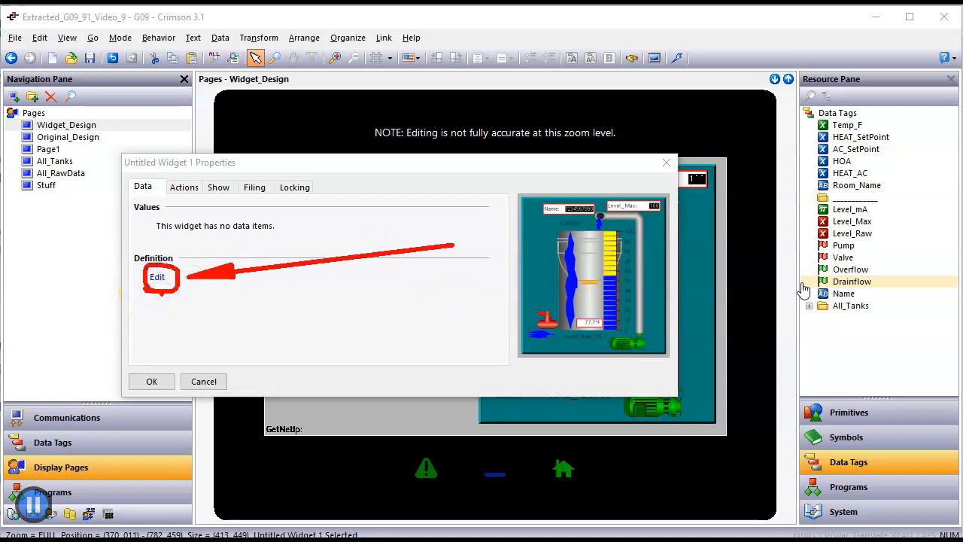
key("Escape")
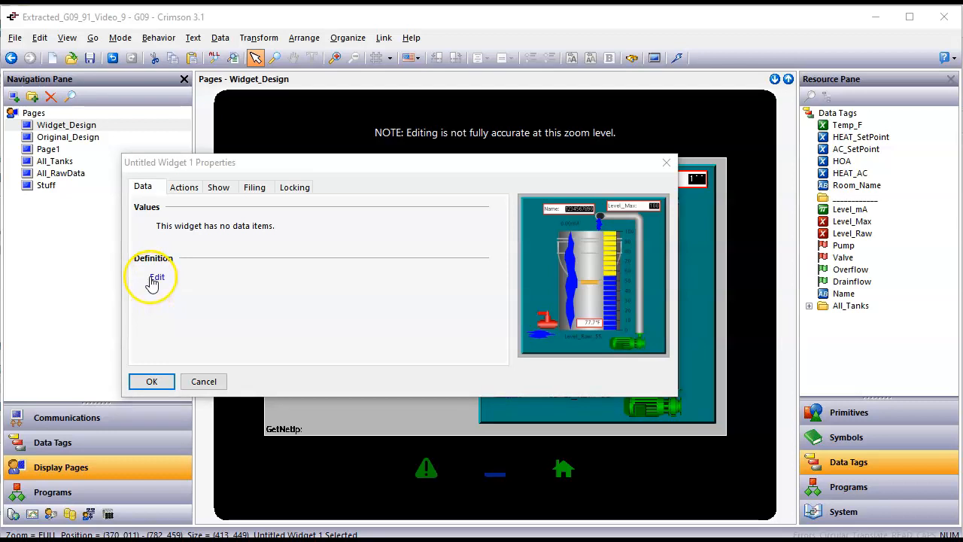
left_click(156, 278)
mouse_move(184, 345)
left_mouse_down()
mouse_move(363, 201)
mouse_move(423, 186)
mouse_move(393, 207)
left_mouse_up()
Step: Set the data item Count to 9, creating Data1 through Data9
key("Escape")
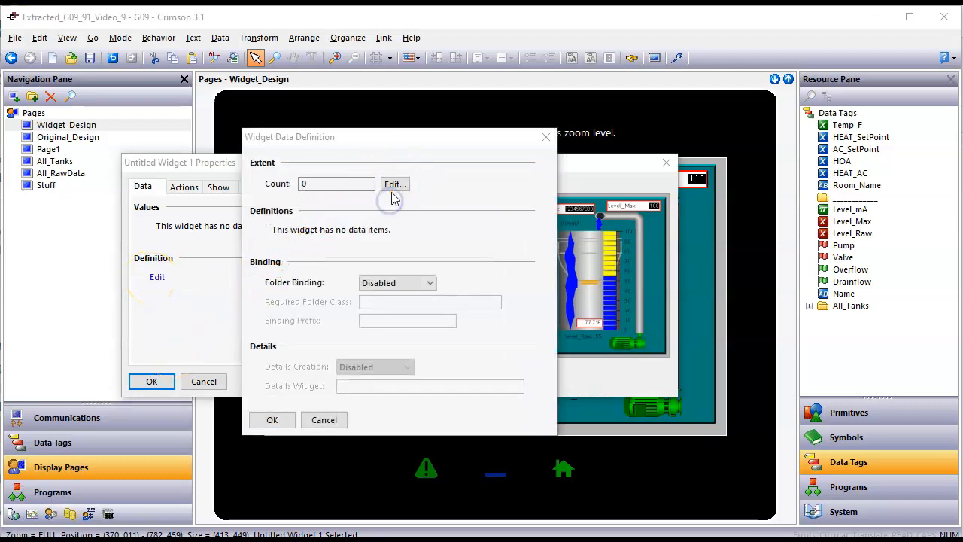
left_click(394, 186)
type("9")
key("Return")
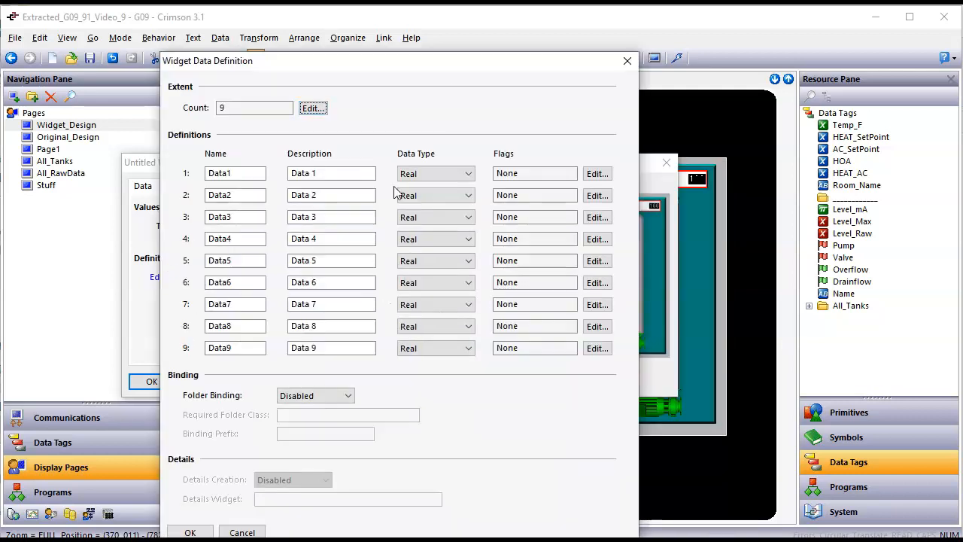
Step: Move the Widget Data Definition dialog aside so the Resource Pane tags are visible
left_click_drag(342, 64, 458, 47)
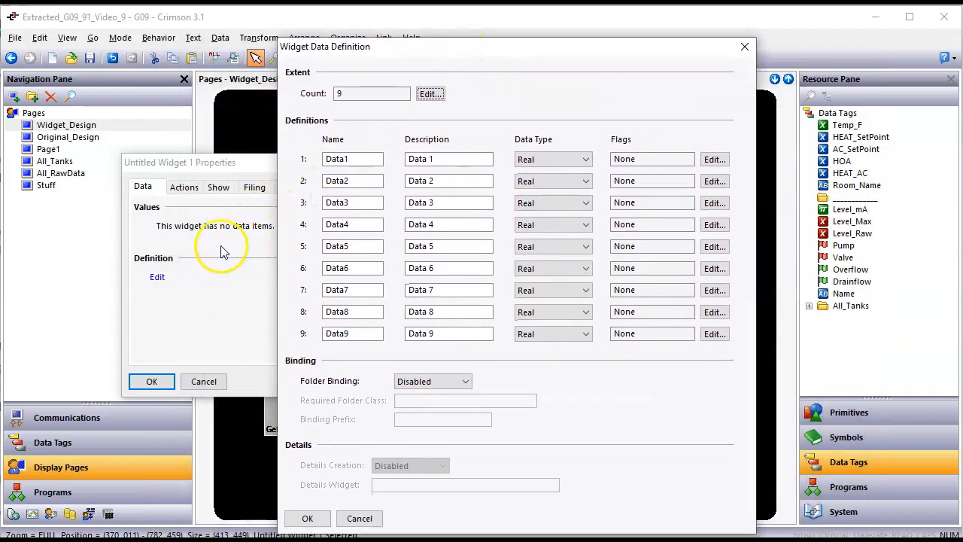
left_click_drag(419, 54, 508, 36)
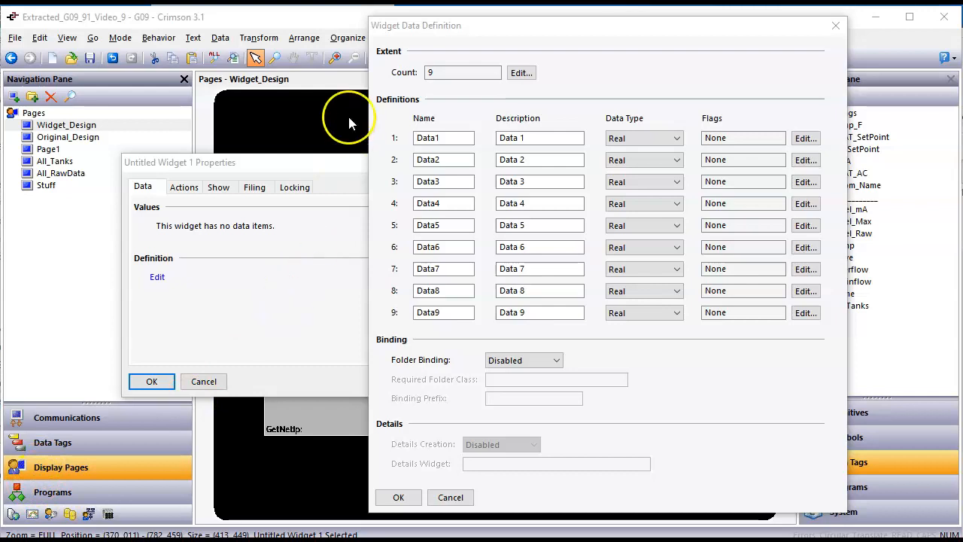
left_click_drag(587, 32, 456, 42)
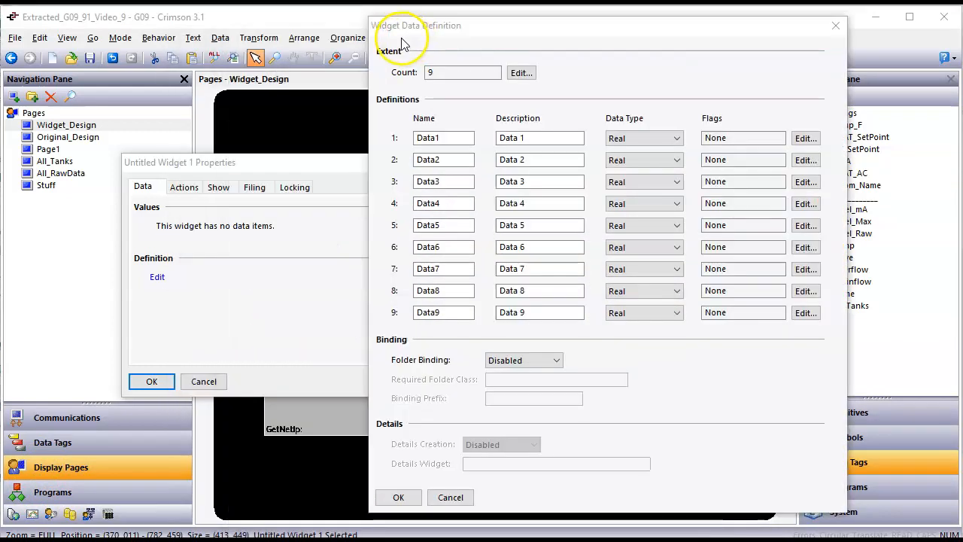
left_click_drag(537, 26, 360, 46)
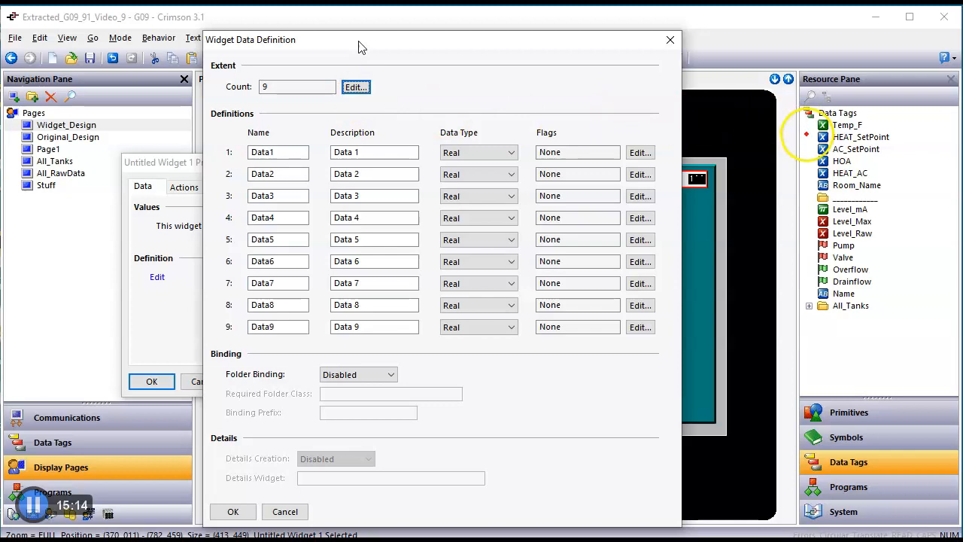
mouse_move(858, 109)
left_mouse_down()
mouse_move(800, 160)
mouse_move(840, 306)
mouse_move(892, 144)
mouse_move(852, 105)
left_mouse_up()
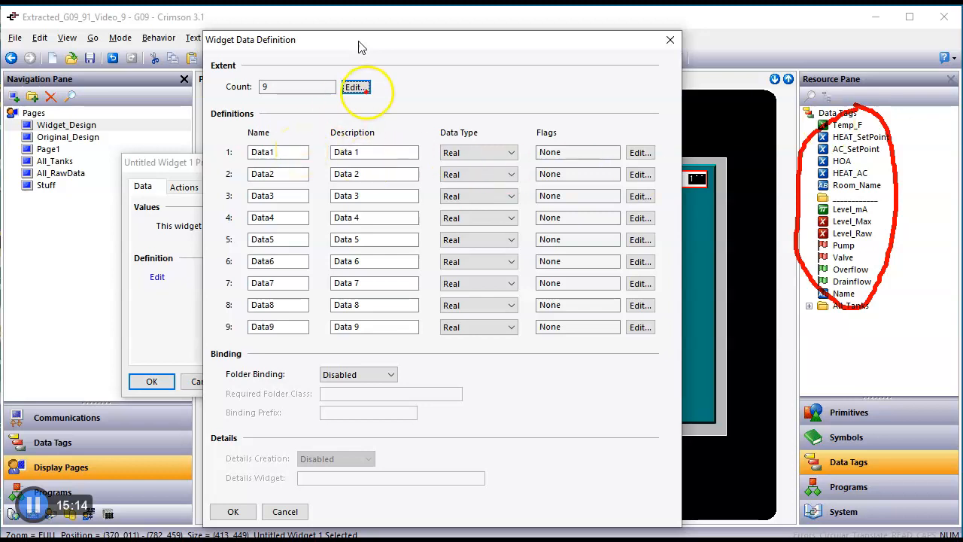
left_click_drag(744, 19, 827, 106)
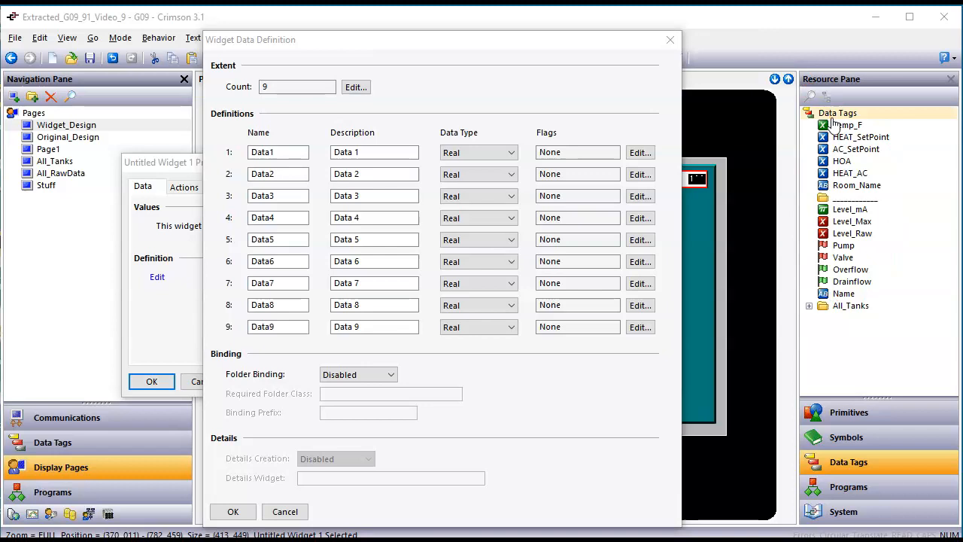
left_click_drag(835, 124, 290, 148)
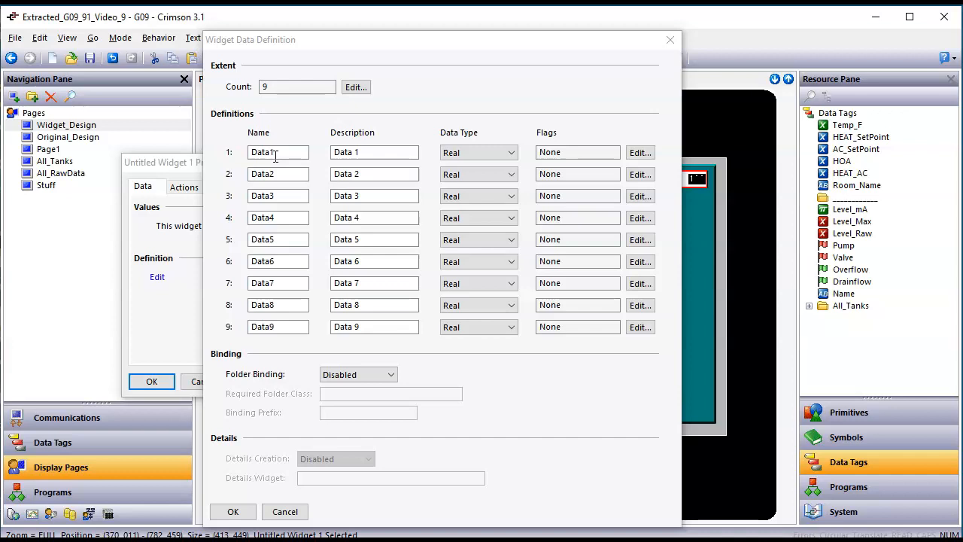
Step: Rename the first three data items to Temp_F, Level_mA and level_Max
left_click(214, 158)
type("Temp_F")
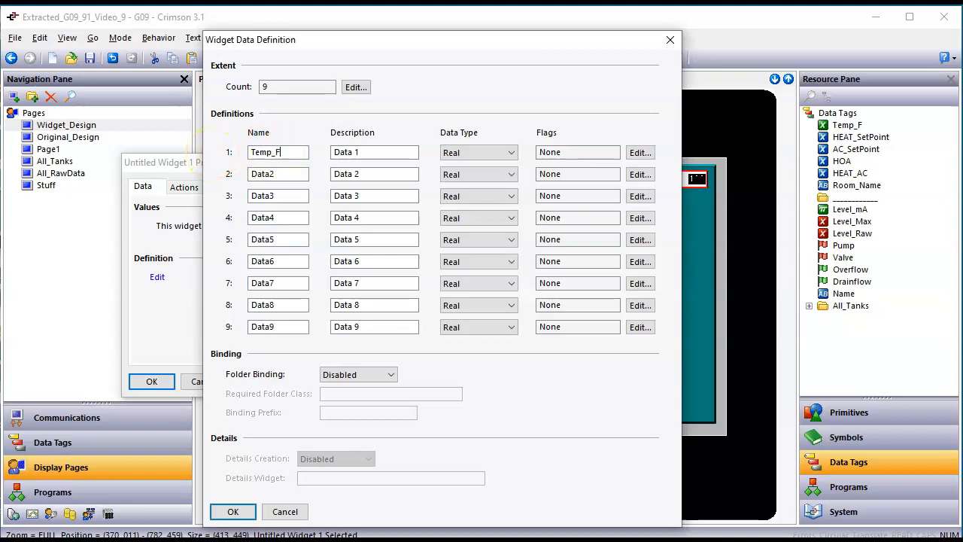
key("Return")
left_click(275, 174)
type("Levekl")
key("Return")
left_click_drag(295, 197, 121, 200)
type("l")
key("Return")
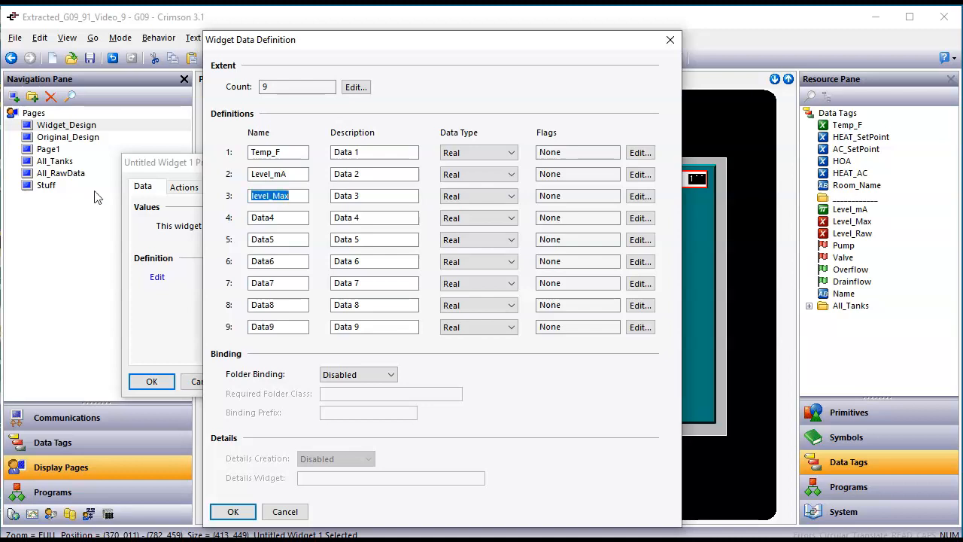
Step: Rename items four to nine to Level_Raw, pump, valve, OverFlow, DrainFlow and Name
key("Tab")
type("Level")
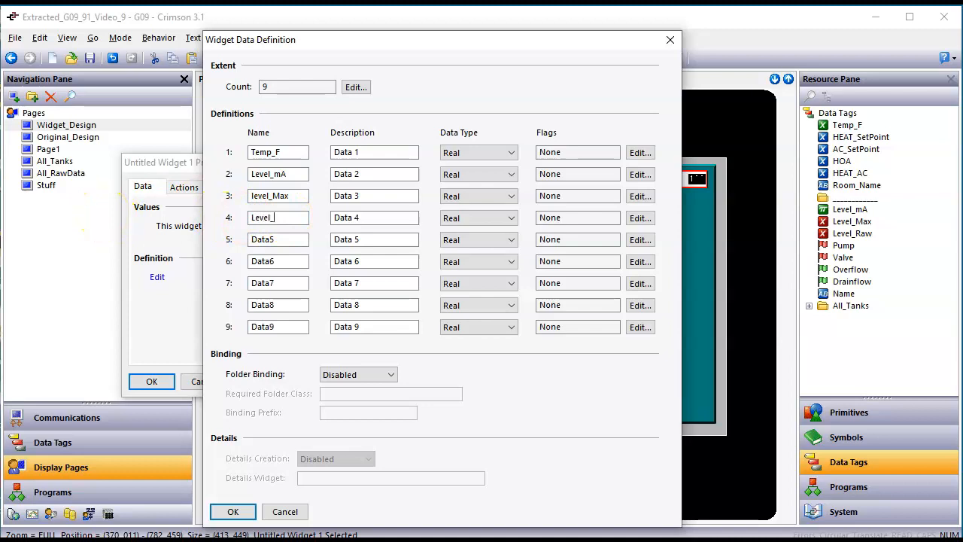
key("Return")
left_click(287, 239)
type("pump")
key("Return")
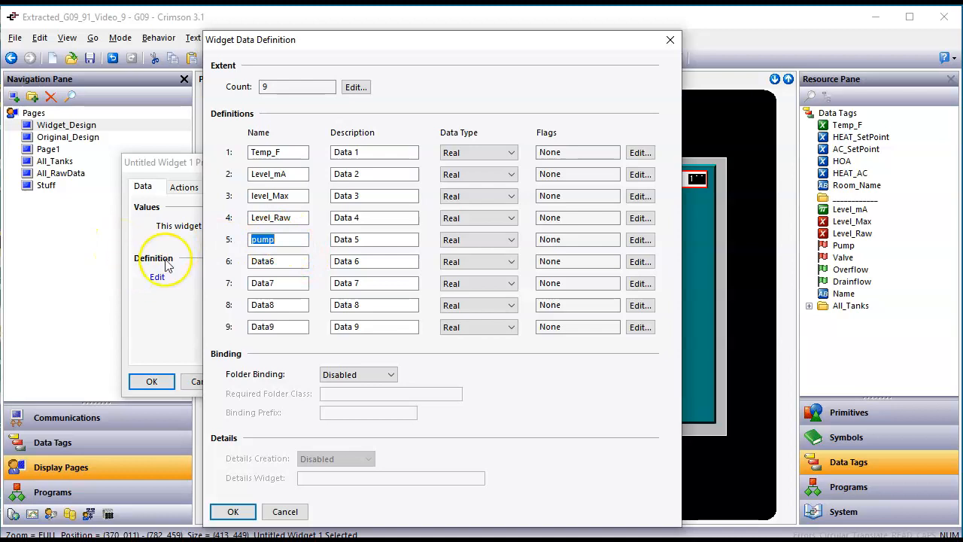
left_click(260, 261)
type("vlav")
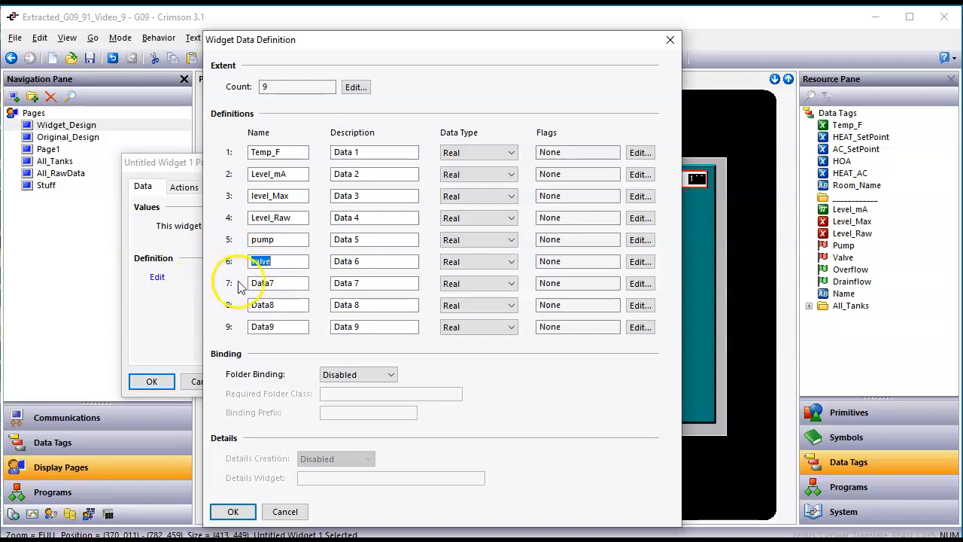
double_click(268, 283)
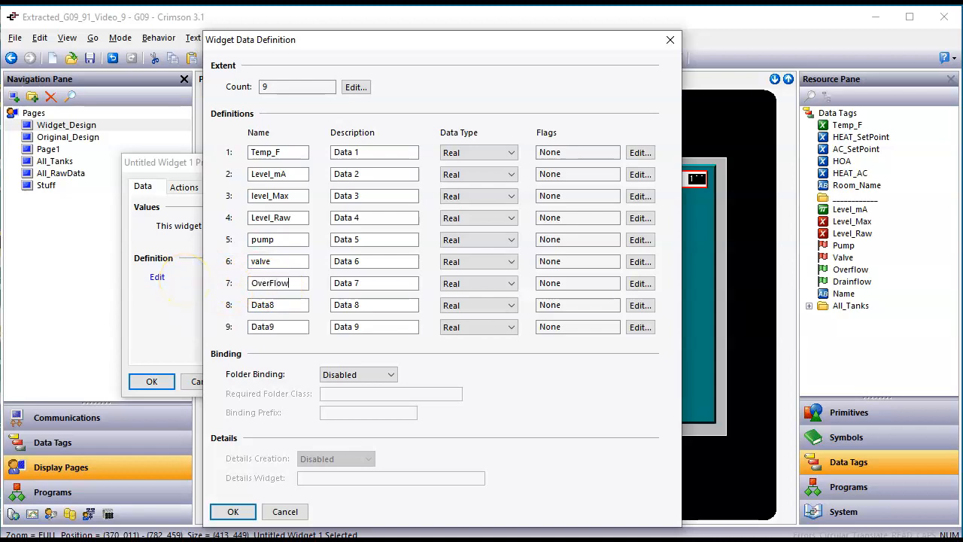
double_click(265, 304)
double_click(294, 327)
Step: Erase the descriptions of data items 1 through 5
left_click(392, 152)
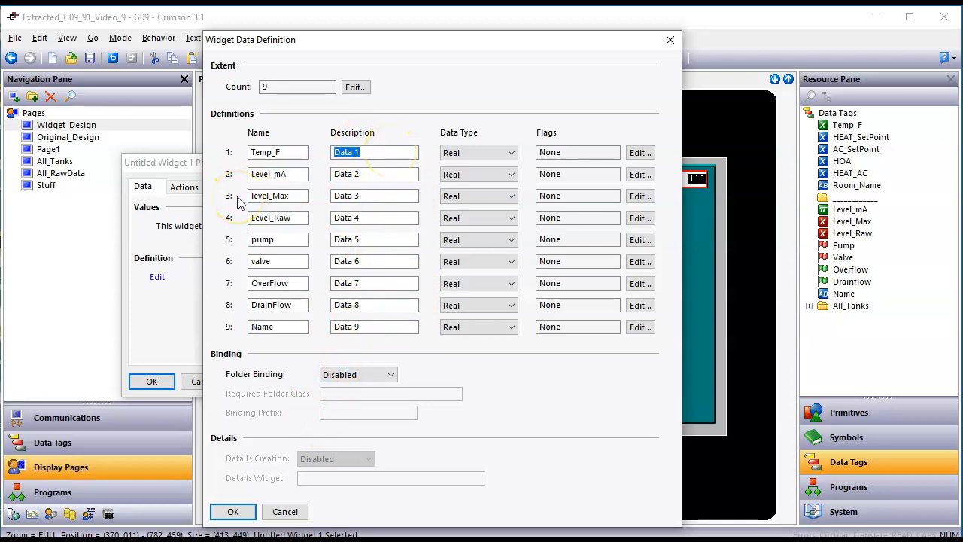
left_click(376, 174)
key("BackSpace")
left_click(371, 196)
key("BackSpace")
left_click(369, 217)
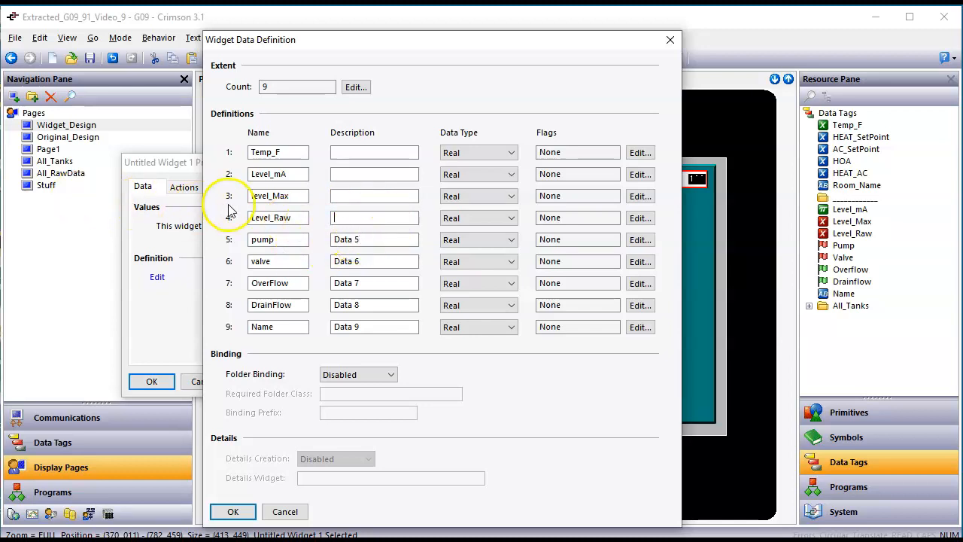
left_click(354, 239)
key("BackSpace")
key("BackSpace")
key("BackSpace")
key("BackSpace")
key("BackSpace")
key("BackSpace")
Step: Erase the descriptions of data items 6 through 9
left_click(373, 262)
left_click_drag(372, 261, 335, 285)
key("BackSpace")
left_click(366, 305)
key("BackSpace")
key("BackSpace")
key("BackSpace")
key("BackSpace")
key("BackSpace")
key("BackSpace")
left_click_drag(379, 322, 319, 332)
key("BackSpace")
left_click(407, 130)
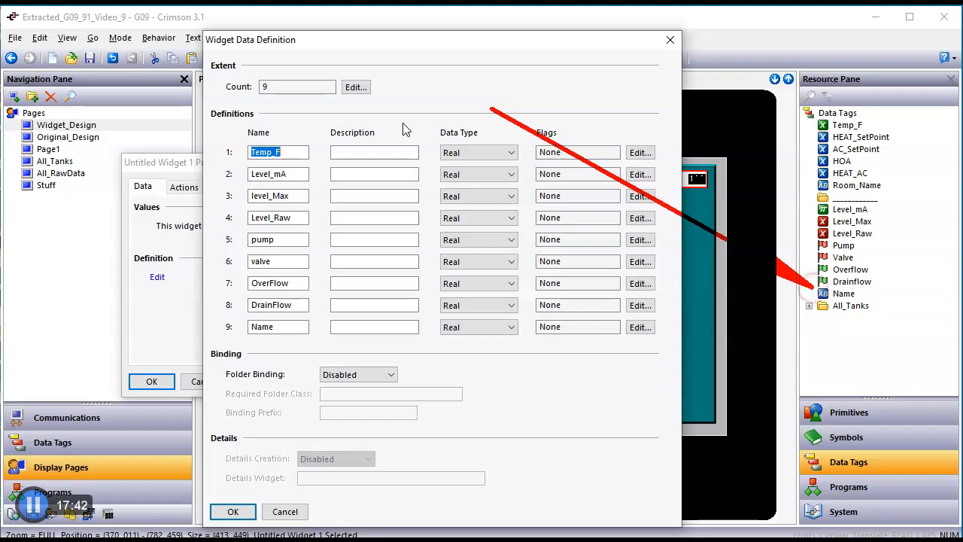
Step: Set Temp_F, level_Max and Level_Raw to Integer, keeping Level_mA as Real
left_click(724, 271)
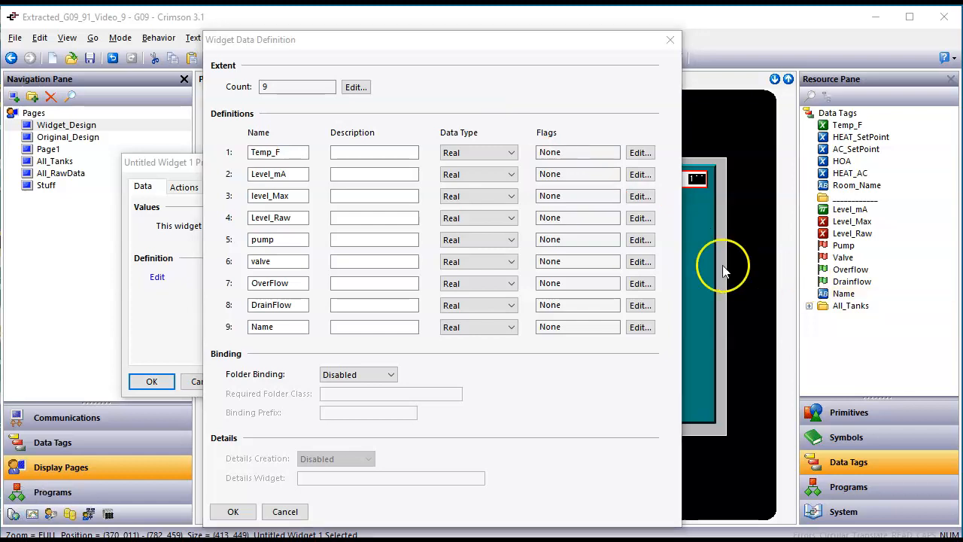
left_click(511, 153)
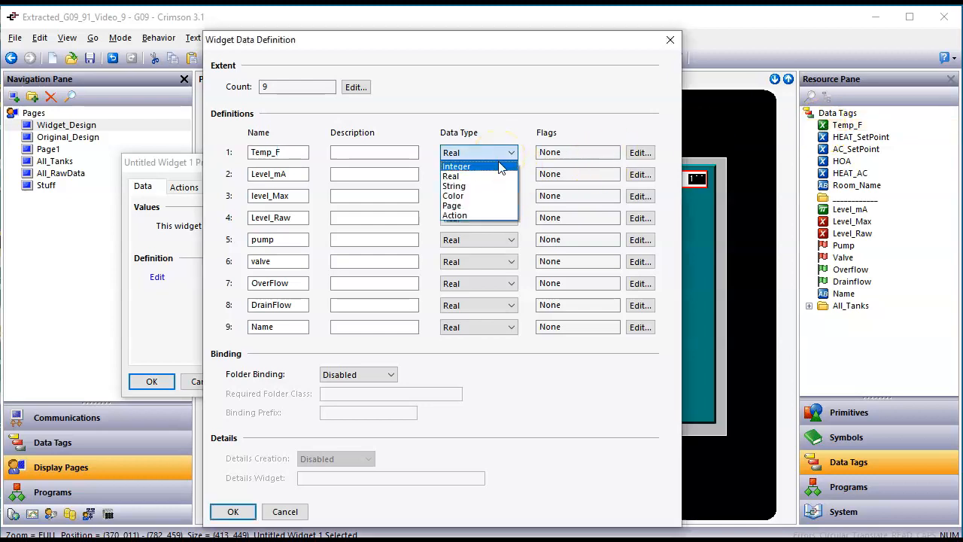
left_click(501, 167)
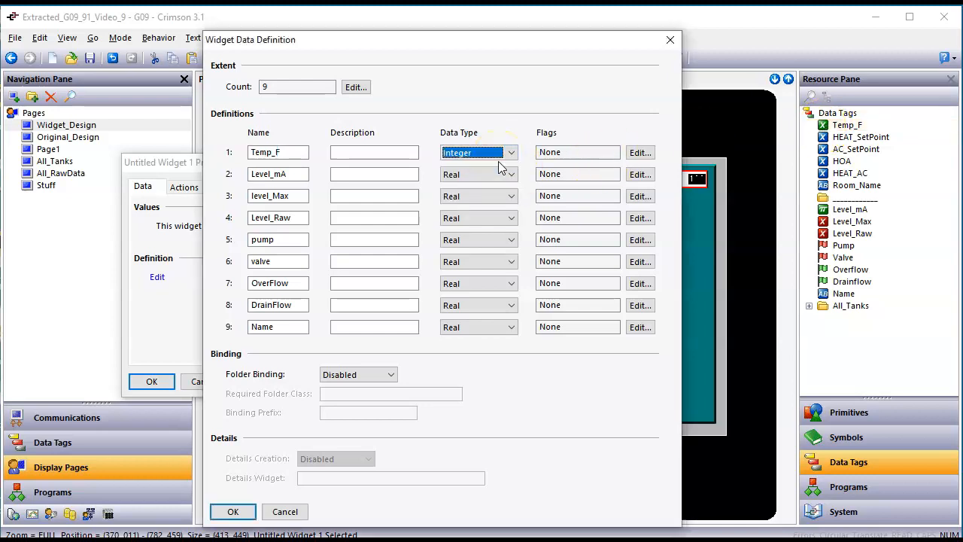
left_click(453, 176)
left_click(453, 179)
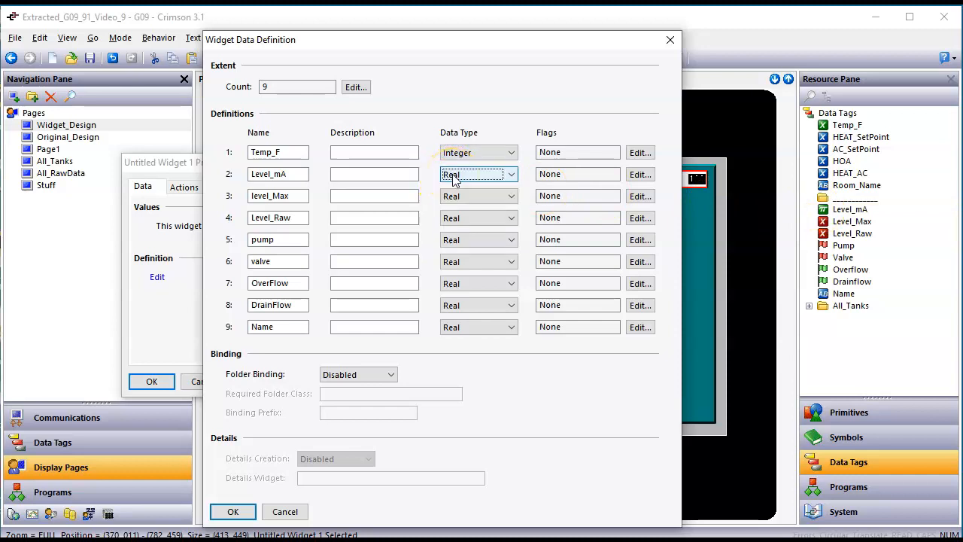
left_click(472, 196)
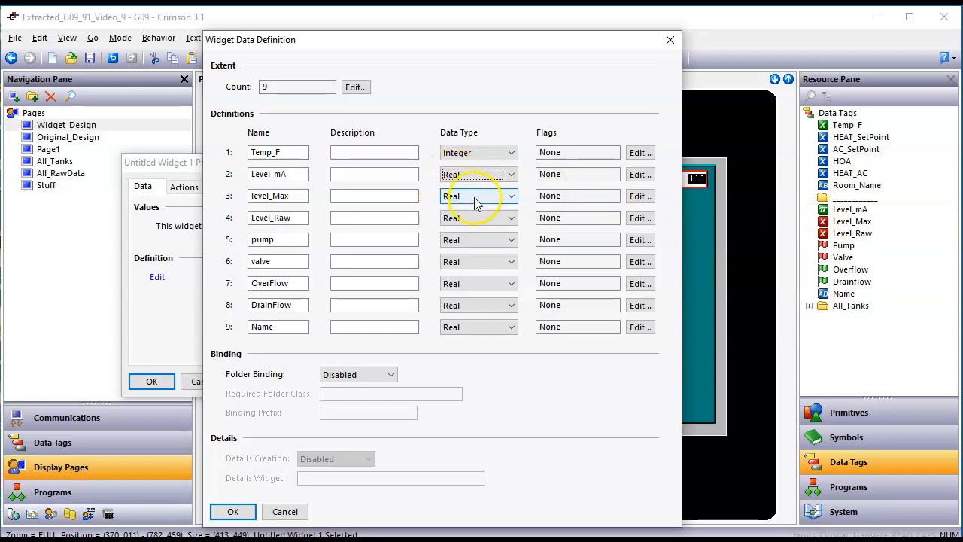
left_click(474, 202)
left_click(477, 208)
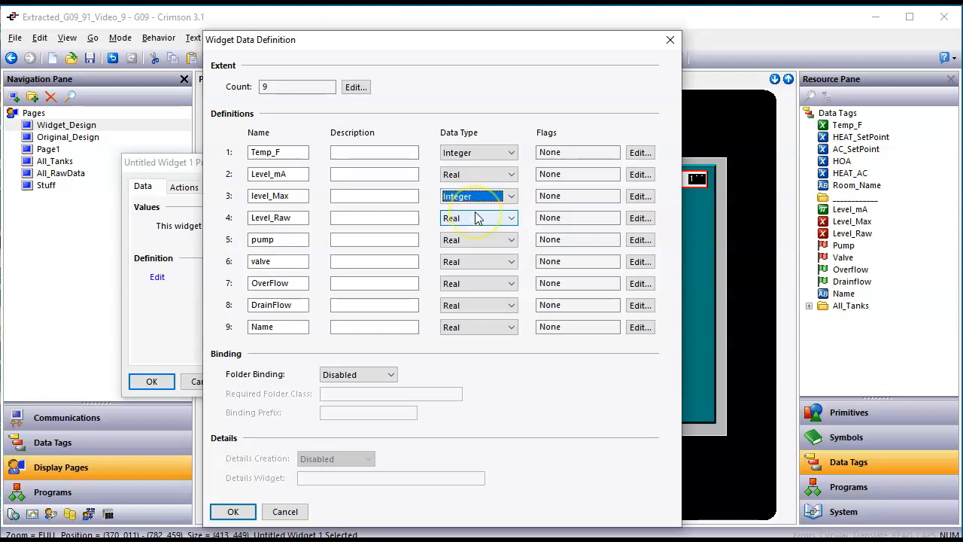
left_click(480, 222)
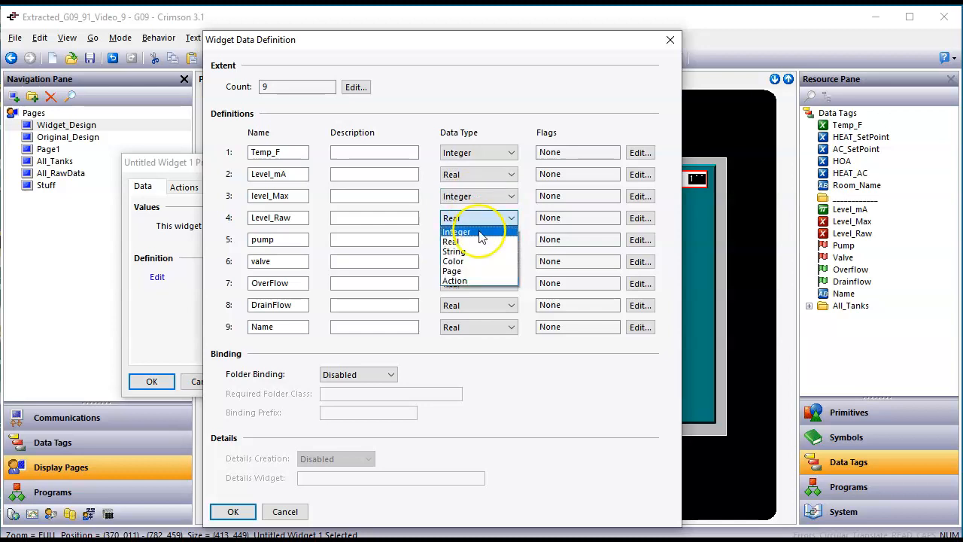
left_click(483, 230)
Step: Set pump, valve, OverFlow and DrainFlow to Integer and Name to String
left_click(486, 241)
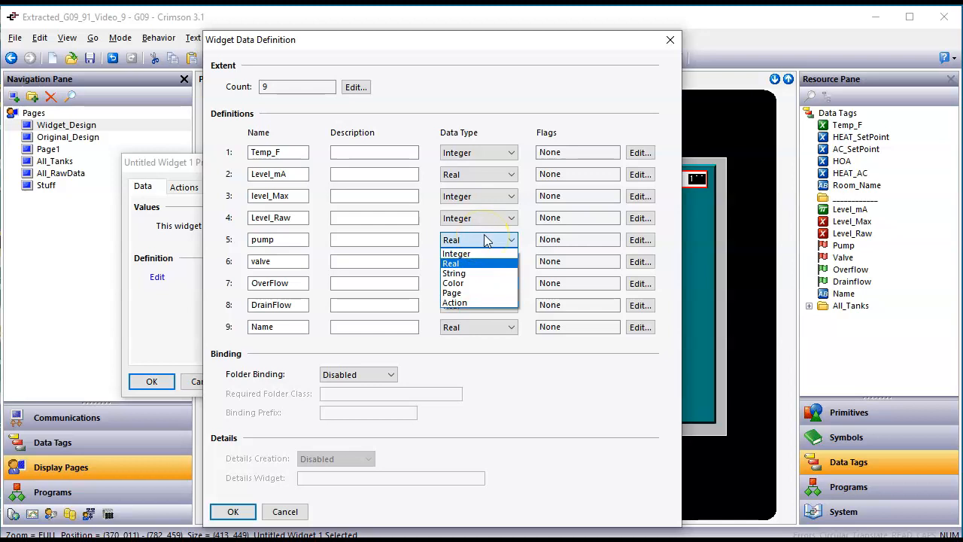
left_click(478, 258)
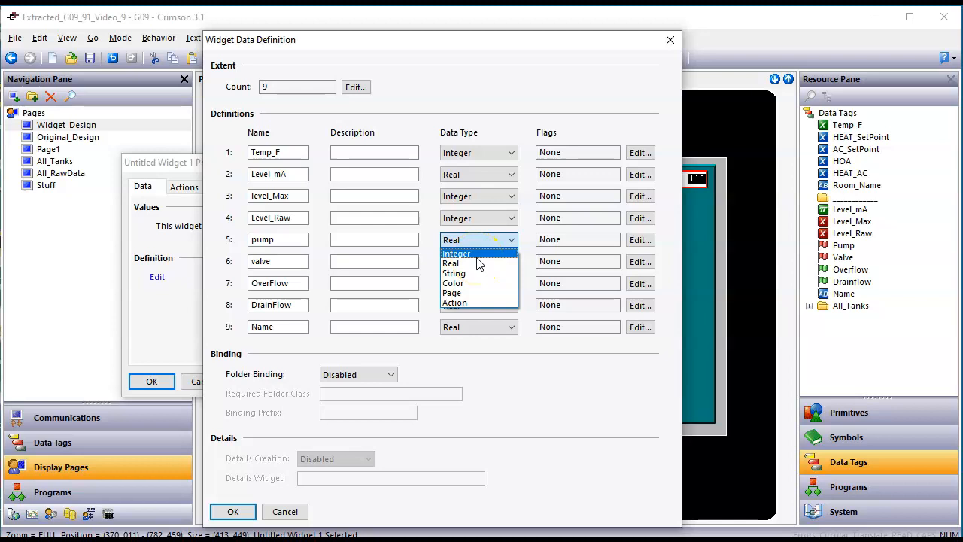
left_click(479, 254)
left_click(482, 262)
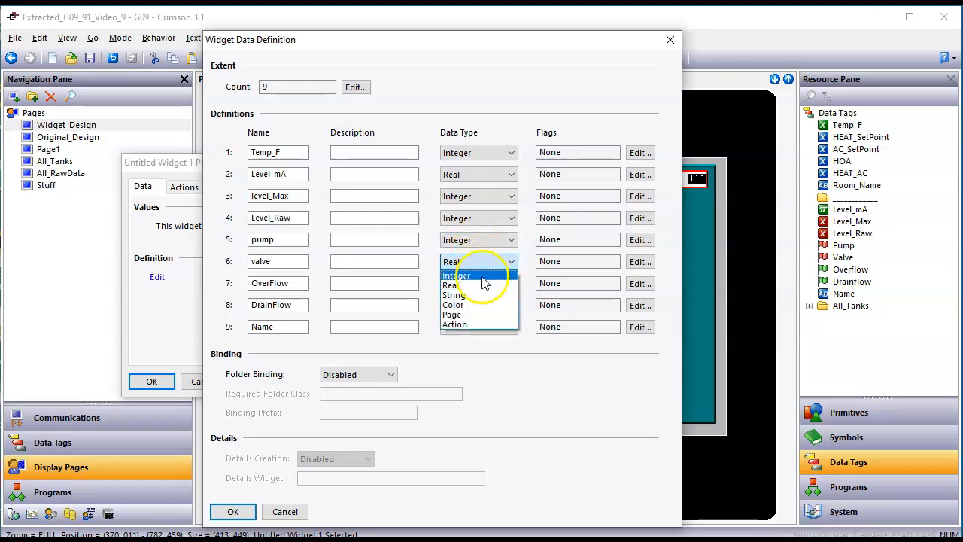
left_click(482, 277)
left_click(485, 284)
left_click(485, 298)
left_click(488, 306)
left_click(485, 319)
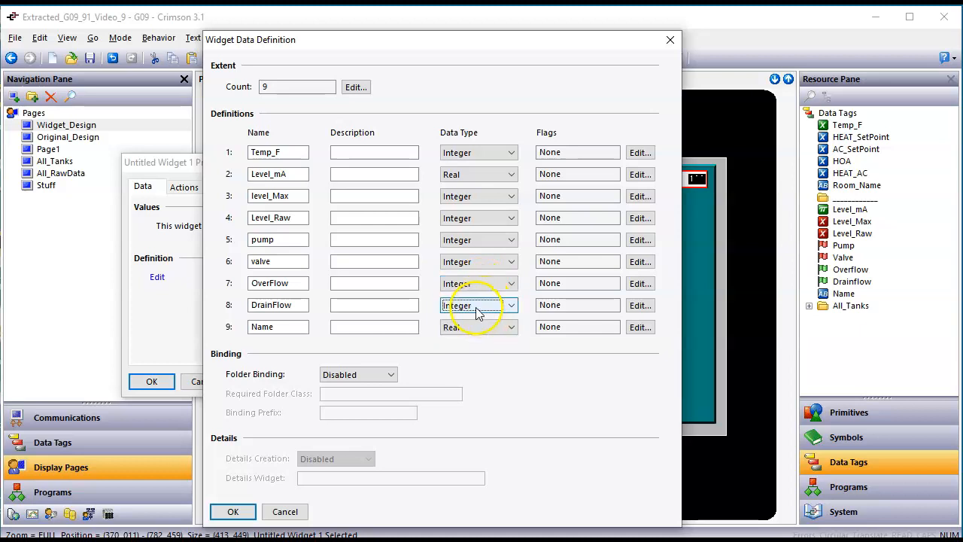
left_click(474, 327)
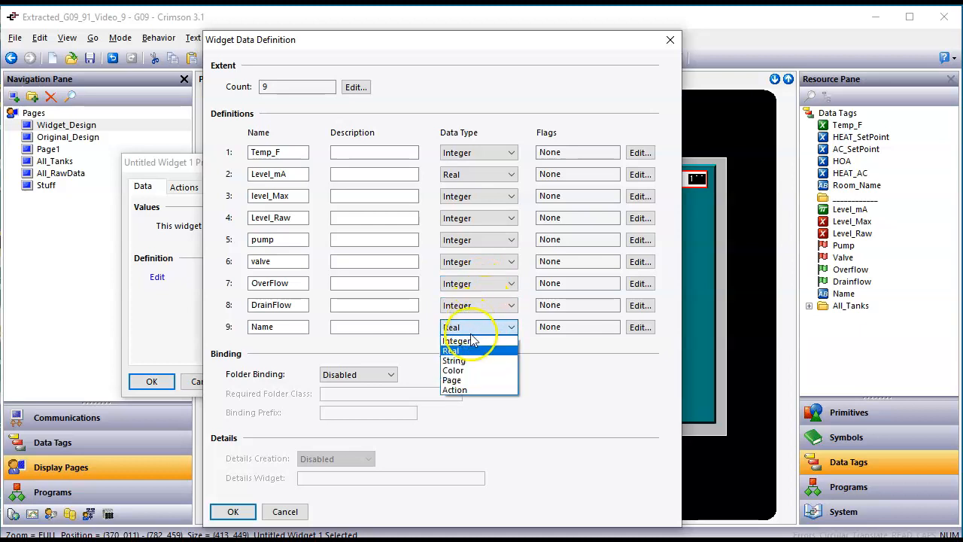
left_click(469, 361)
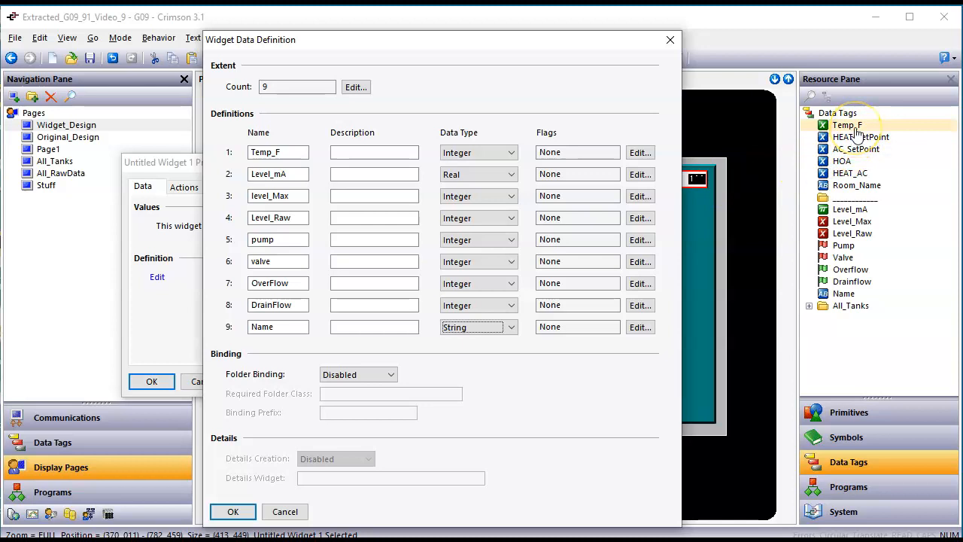
Step: Flag Temp_F and Level_mA as Tag
left_click(640, 152)
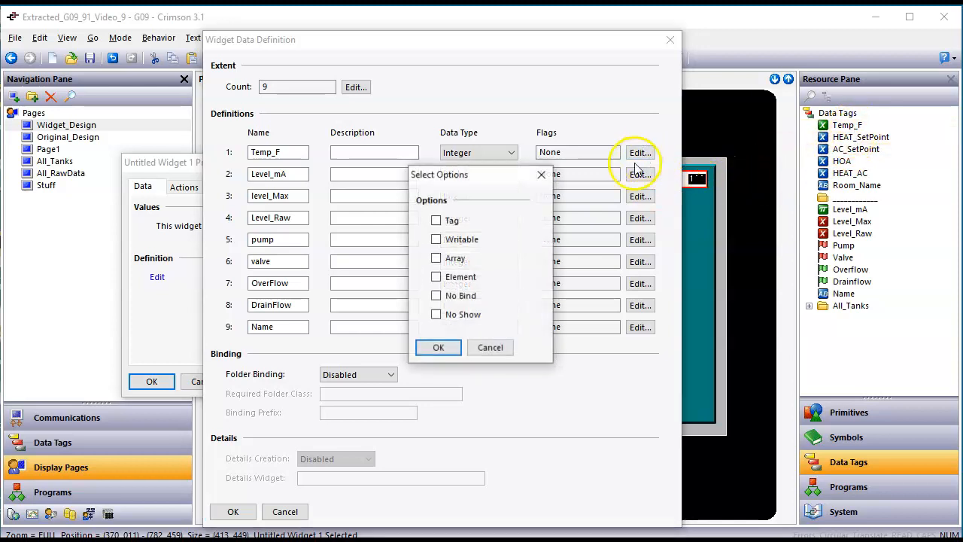
left_click(438, 221)
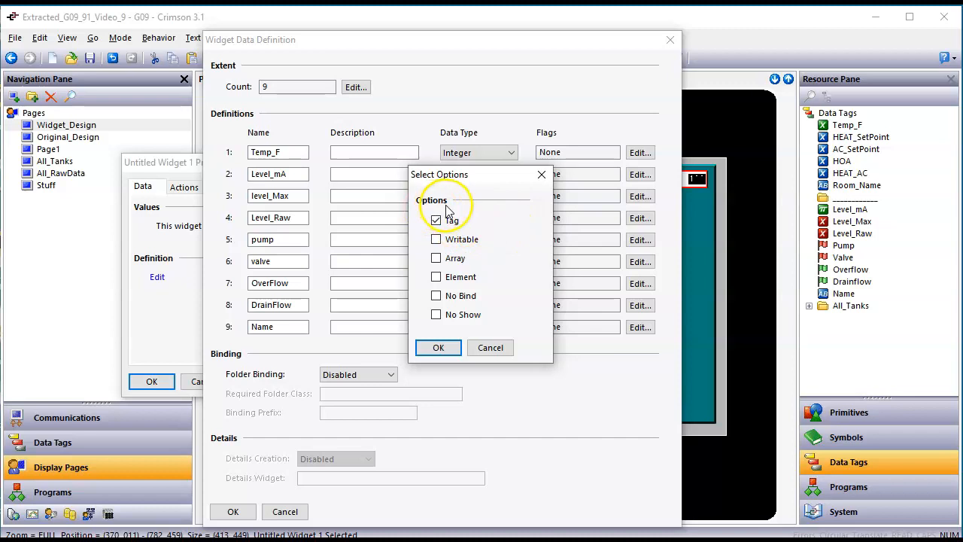
left_click(437, 349)
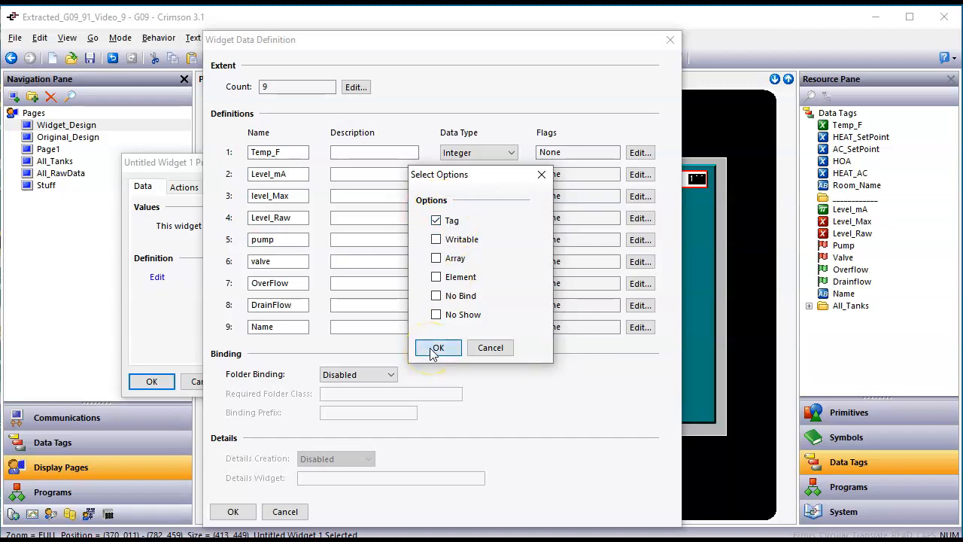
left_click(641, 174)
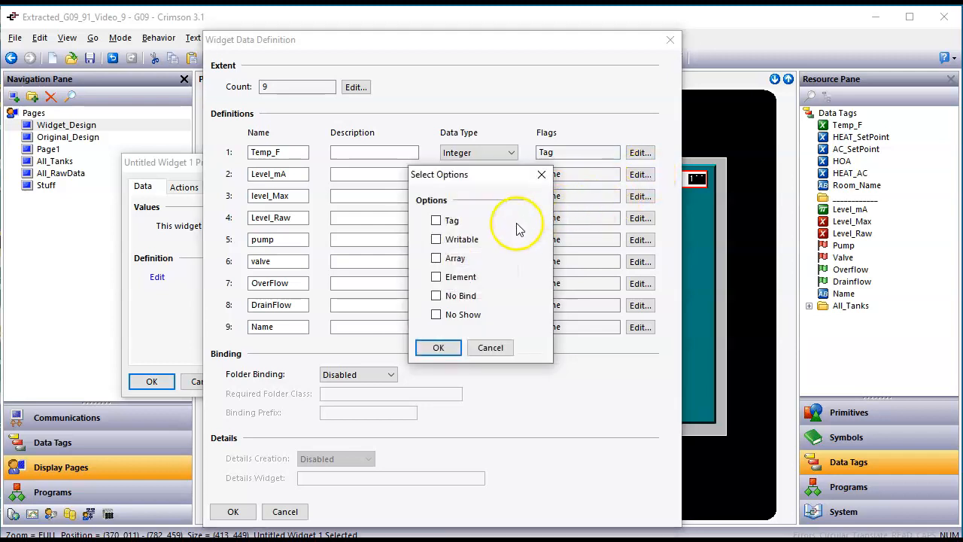
left_click(436, 220)
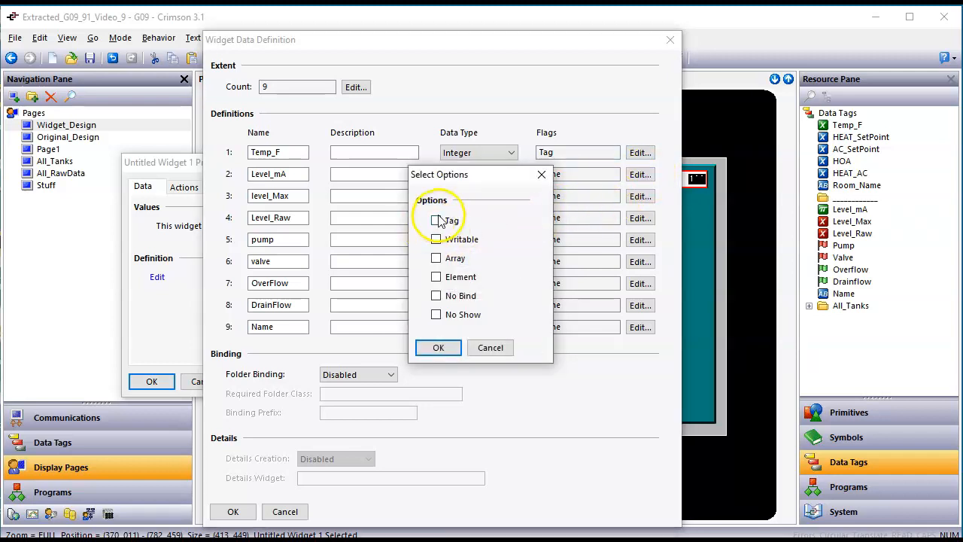
left_click(438, 348)
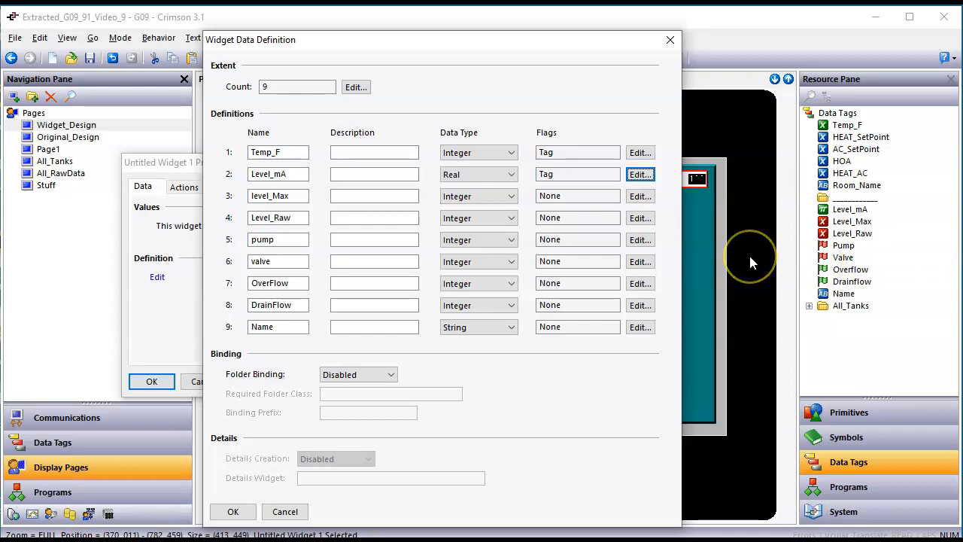
Step: Flag level_Max and Level_Raw as Tag, Writable
left_click(639, 196)
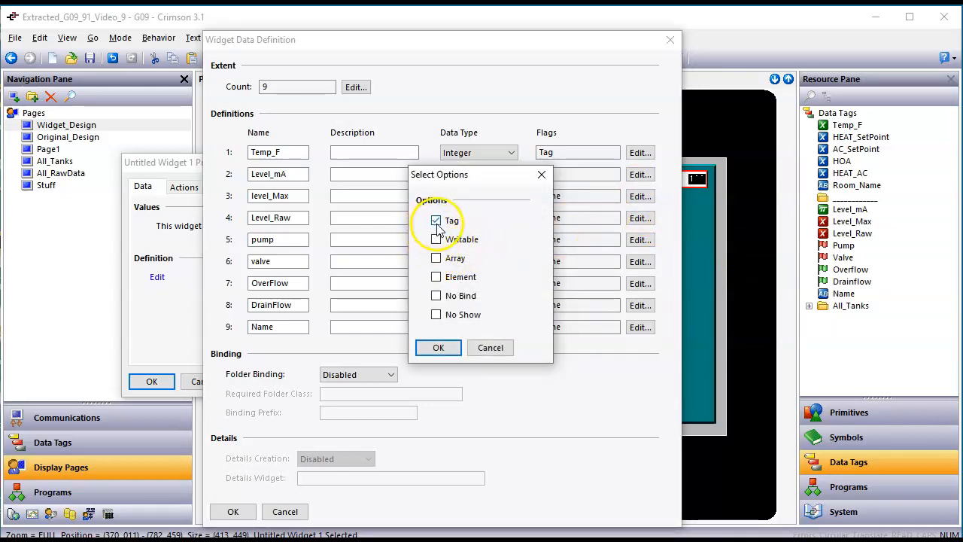
left_click(437, 239)
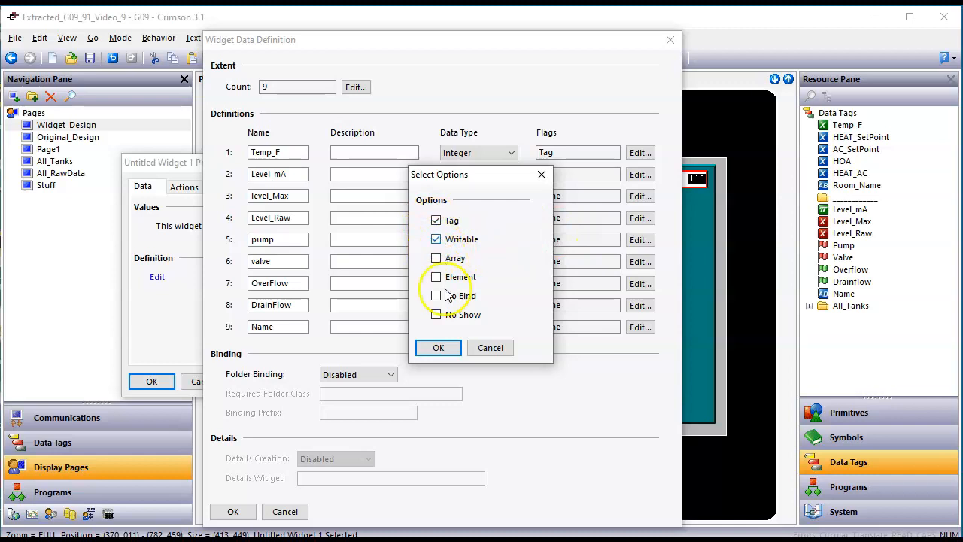
left_click(449, 352)
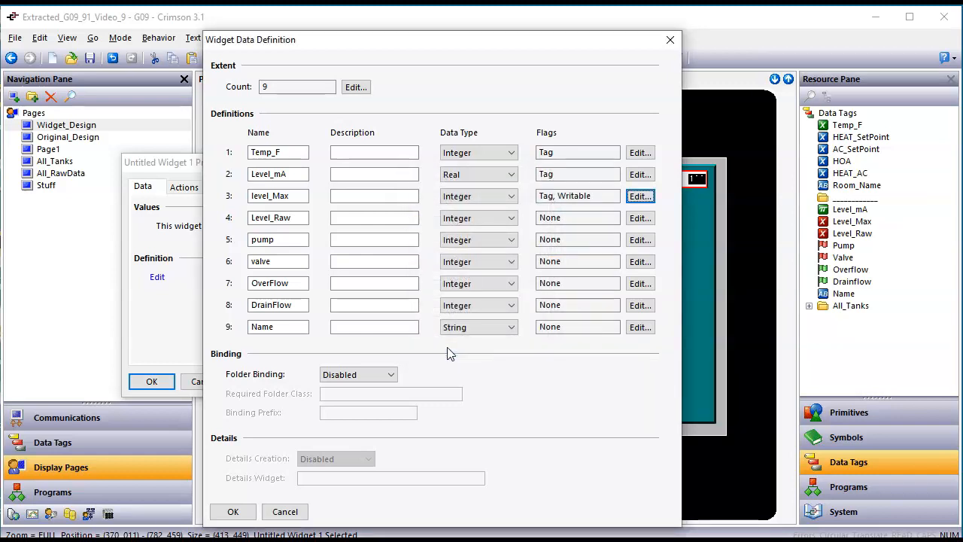
left_click(639, 218)
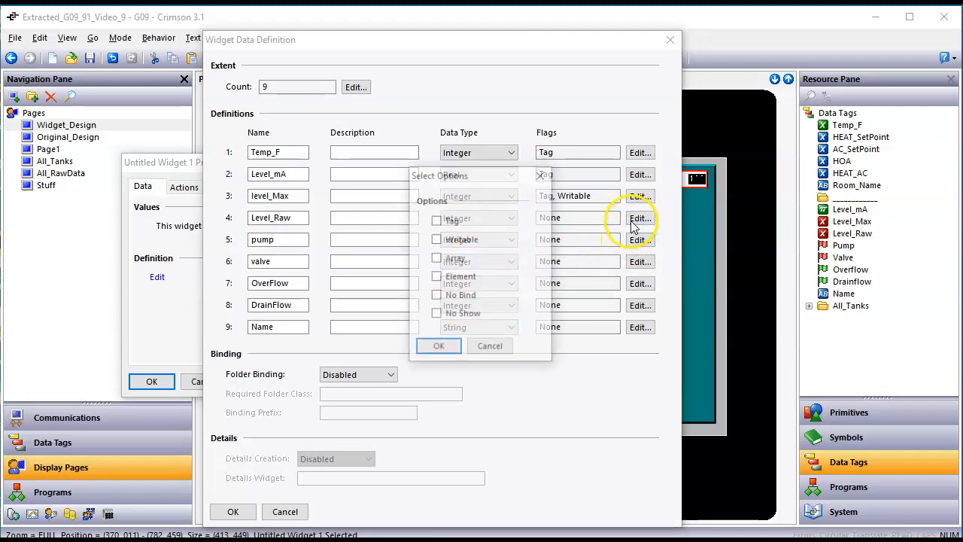
left_click(436, 220)
left_click(436, 239)
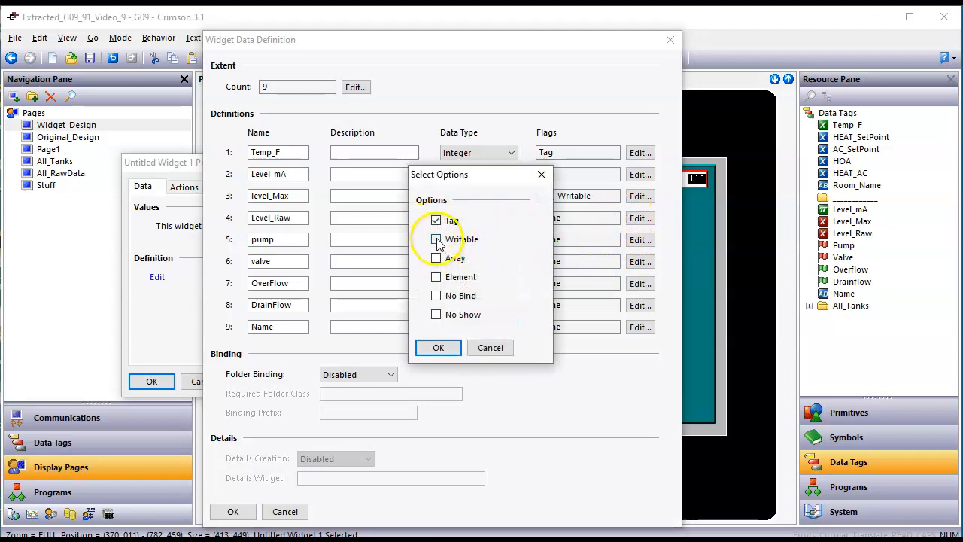
left_click(442, 347)
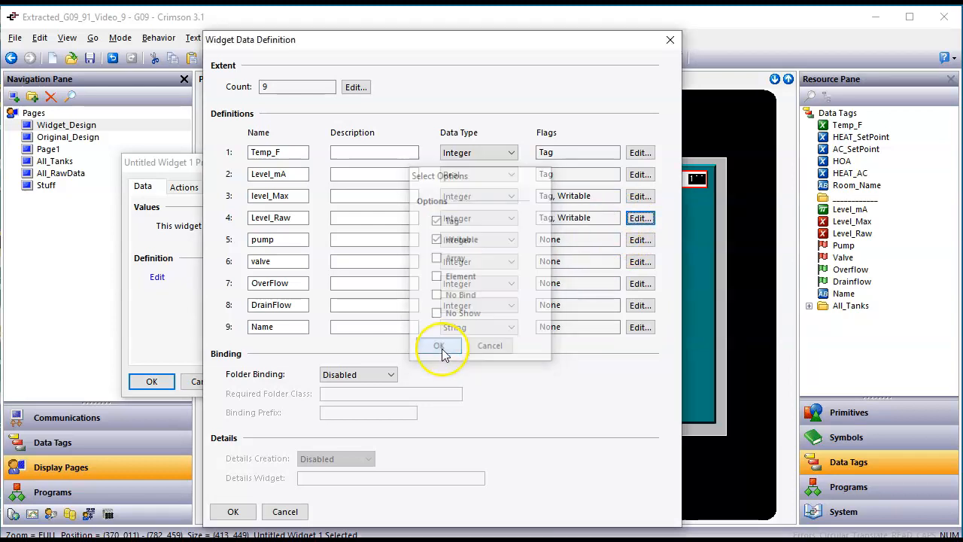
Step: Flag pump and valve as Tag, Writable
left_click(640, 239)
left_click(437, 220)
left_click(436, 239)
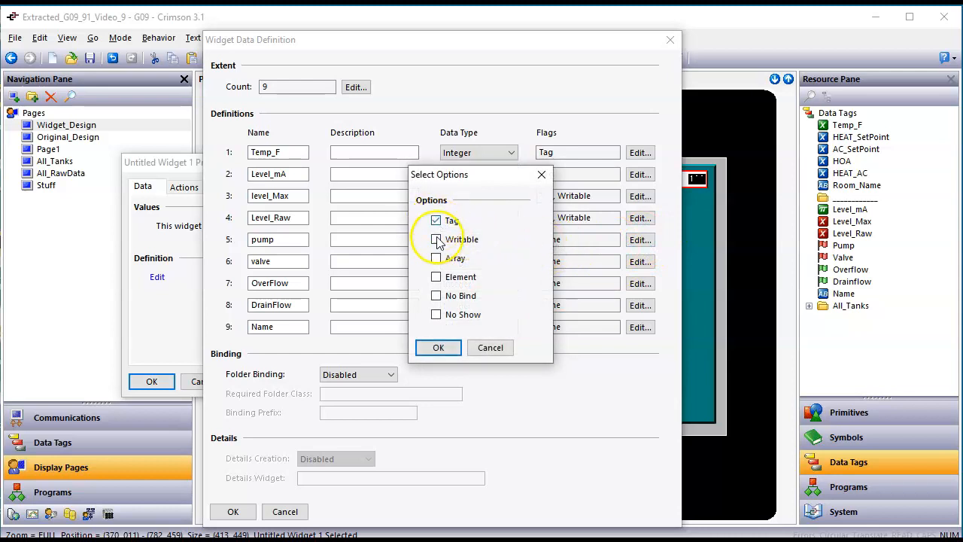
left_click(438, 347)
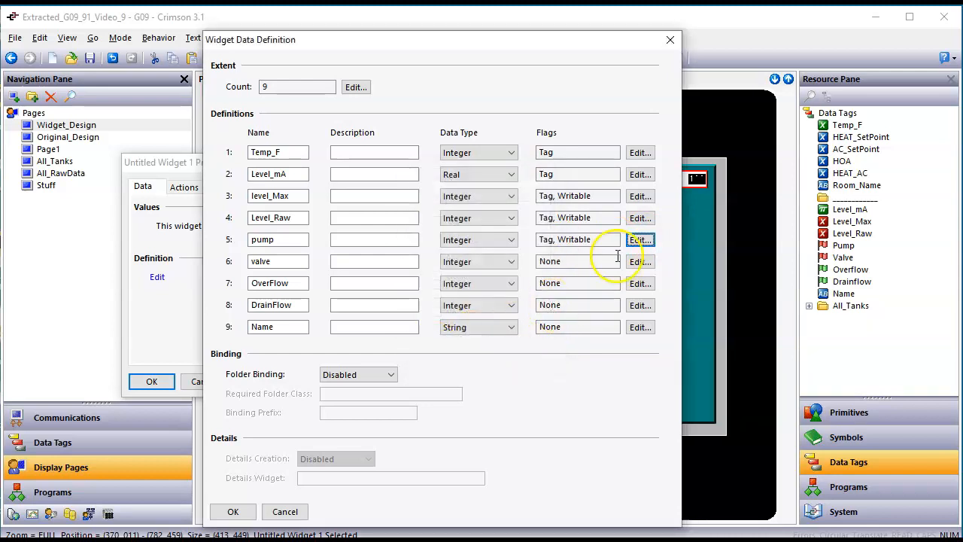
left_click(640, 265)
left_click(437, 221)
left_click(436, 239)
left_click(438, 347)
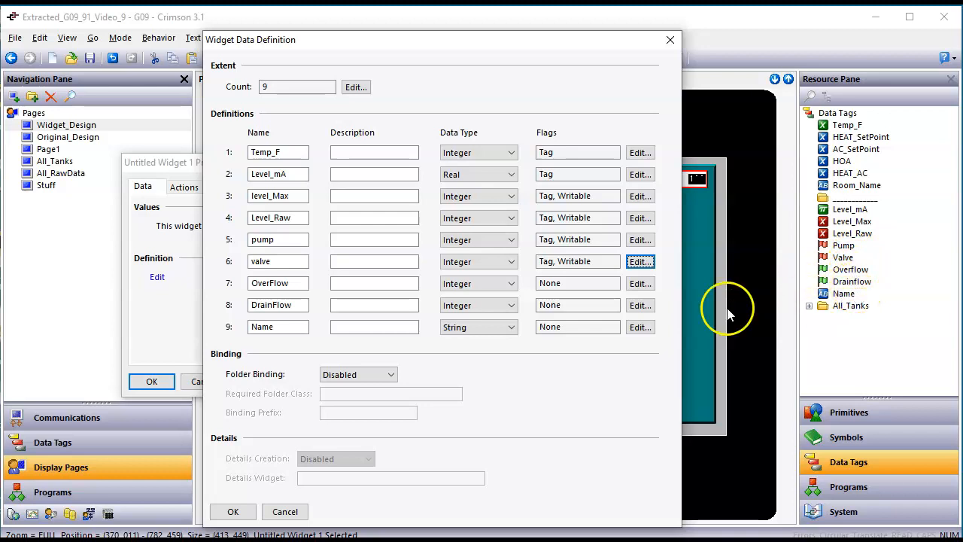
Step: Flag OverFlow and DrainFlow as Tag
left_click(640, 284)
left_click(436, 221)
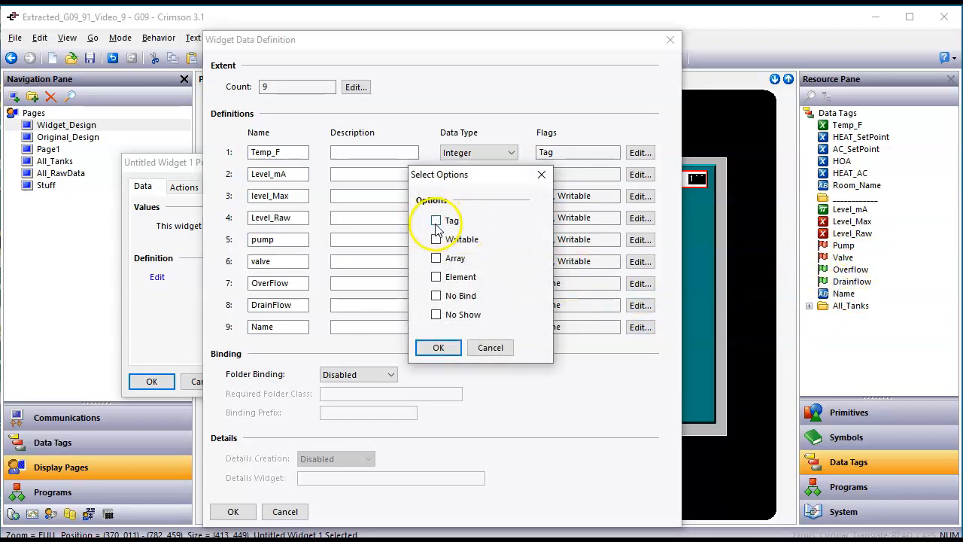
left_click(438, 348)
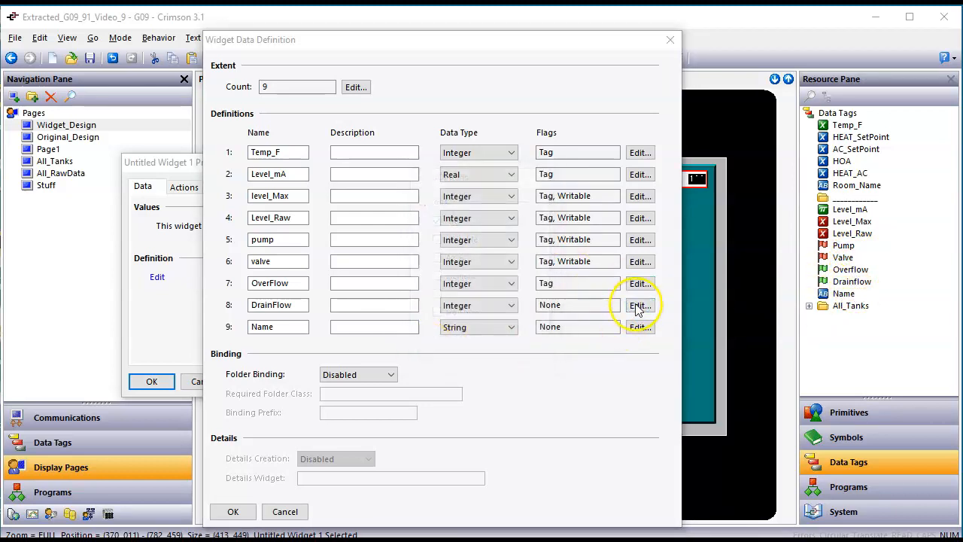
left_click(639, 306)
left_click(436, 220)
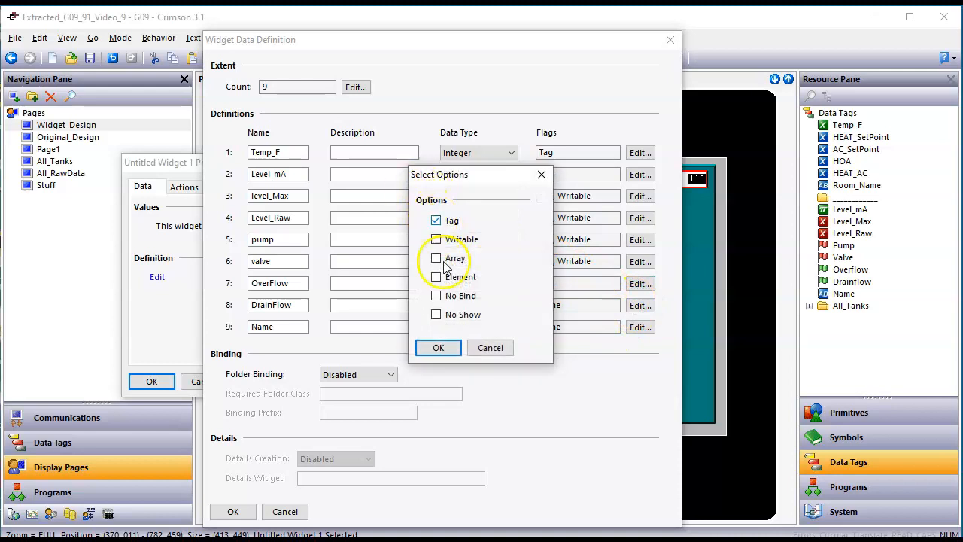
left_click(438, 348)
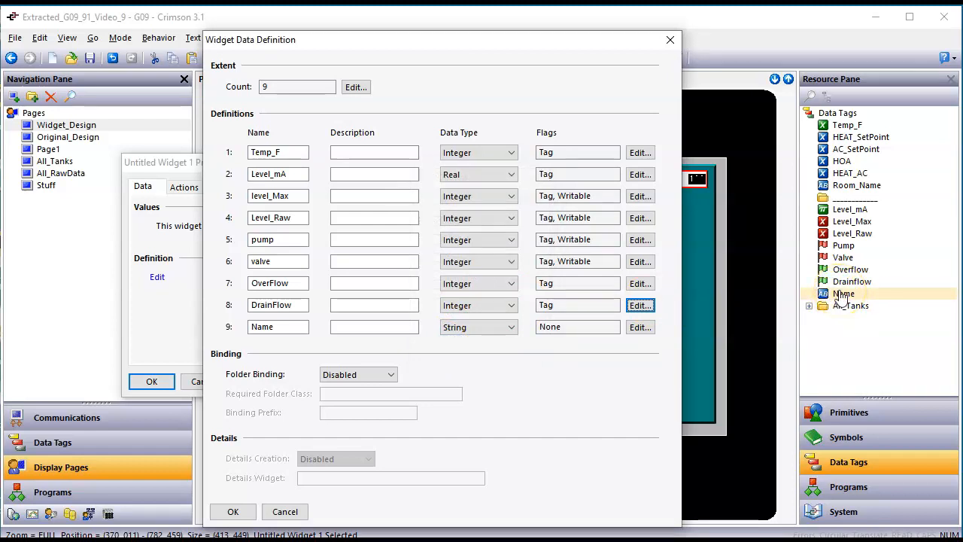
Step: Give the ninth item, Name, the Tag and Writable flags and confirm with OK
left_click(835, 299)
left_click(639, 327)
left_click(436, 220)
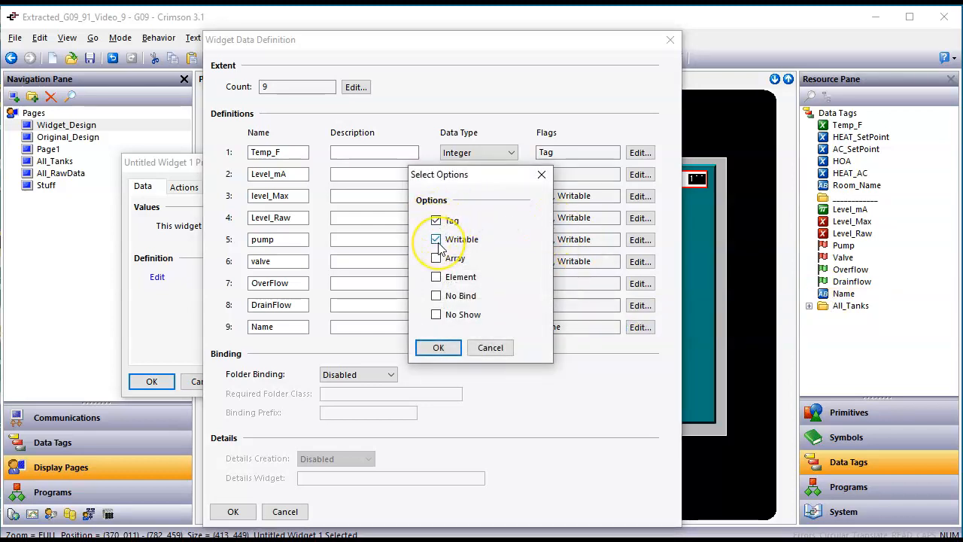
left_click(435, 349)
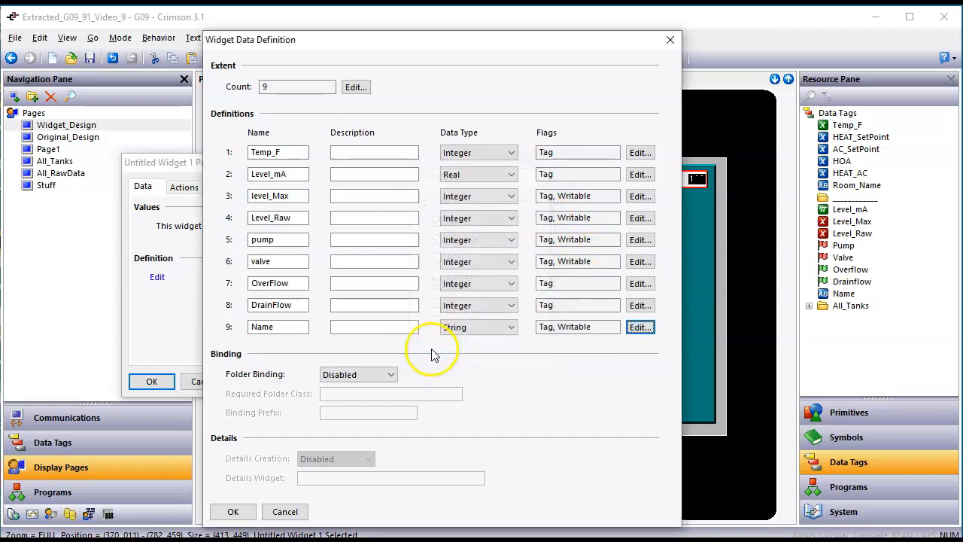
key("Tab")
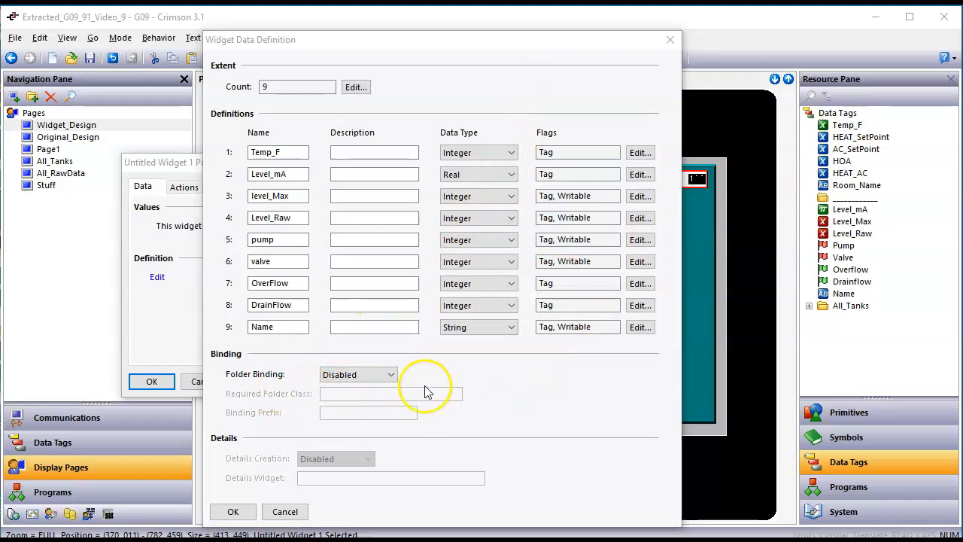
Step: Enable Folder Binding and confirm the nine-item data definition with OK
left_click(395, 380)
left_click(382, 386)
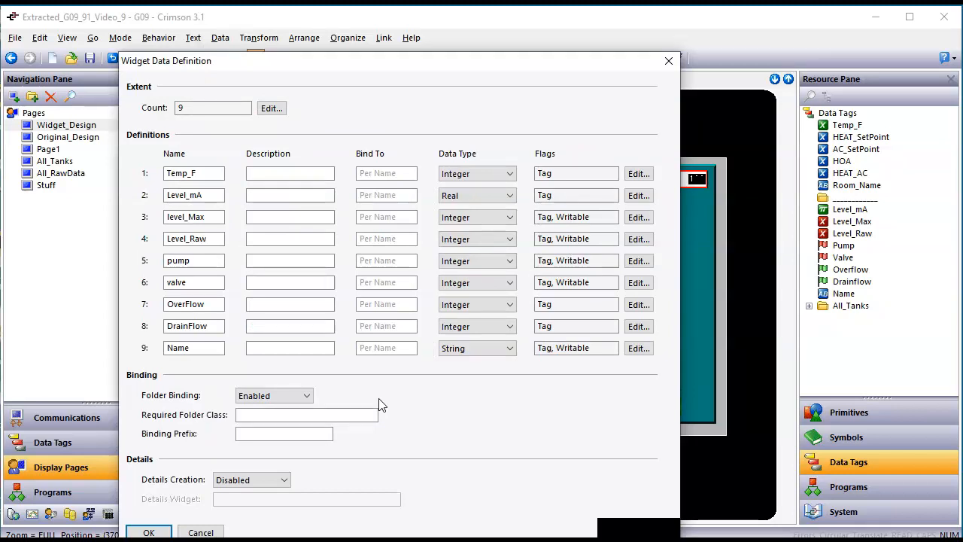
left_click(282, 399)
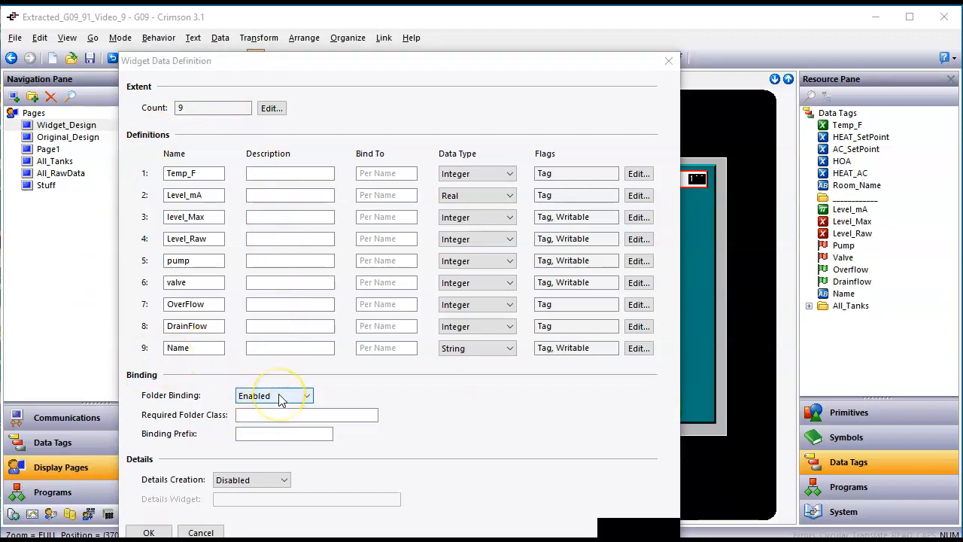
left_click(151, 533)
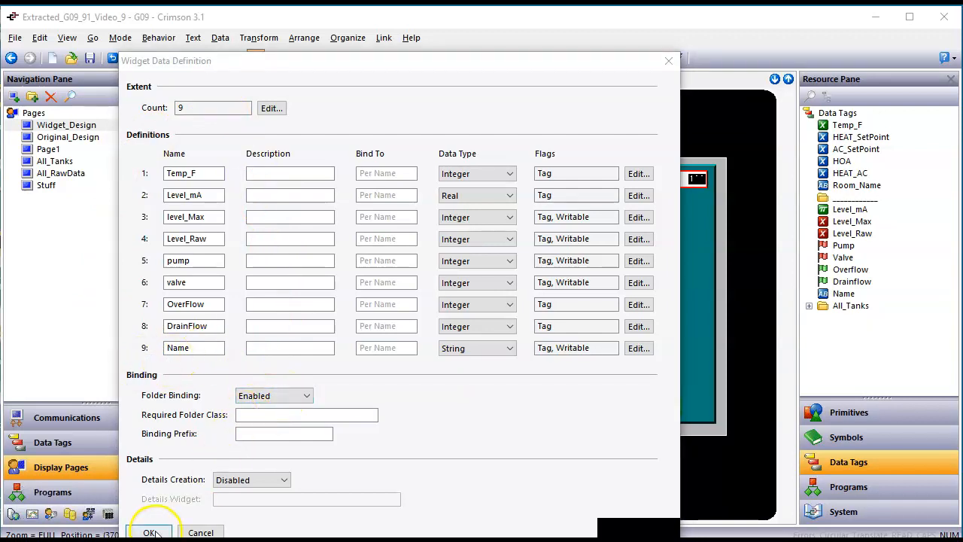
left_click_drag(310, 66, 349, 24)
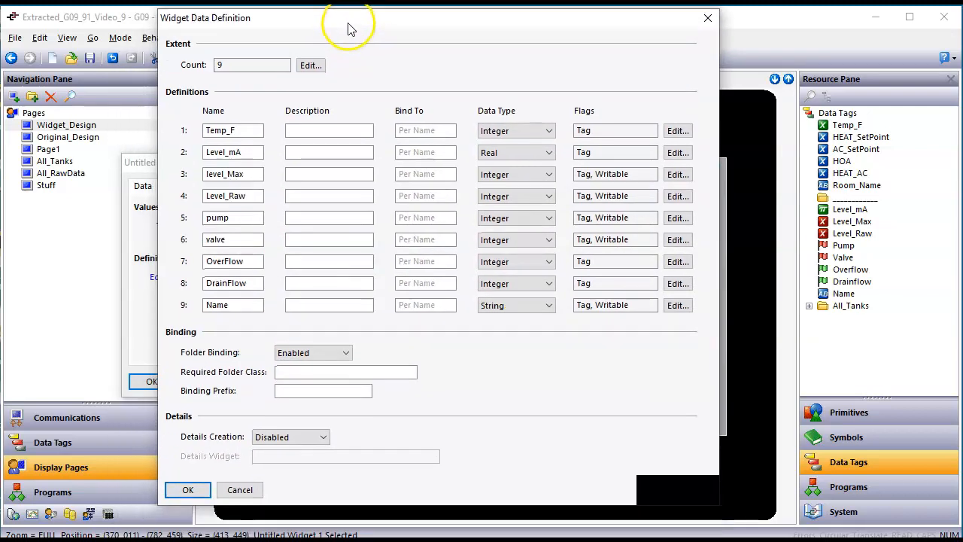
left_click(183, 489)
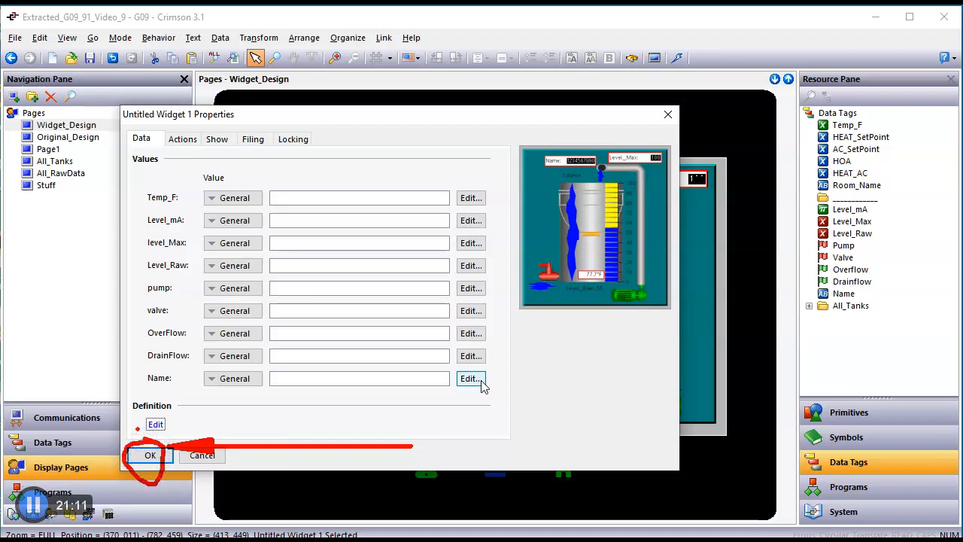
Step: Apply the Untitled Widget 1 properties and return to the tank widget showing 'Label:' captions and 25 values
left_click(149, 459)
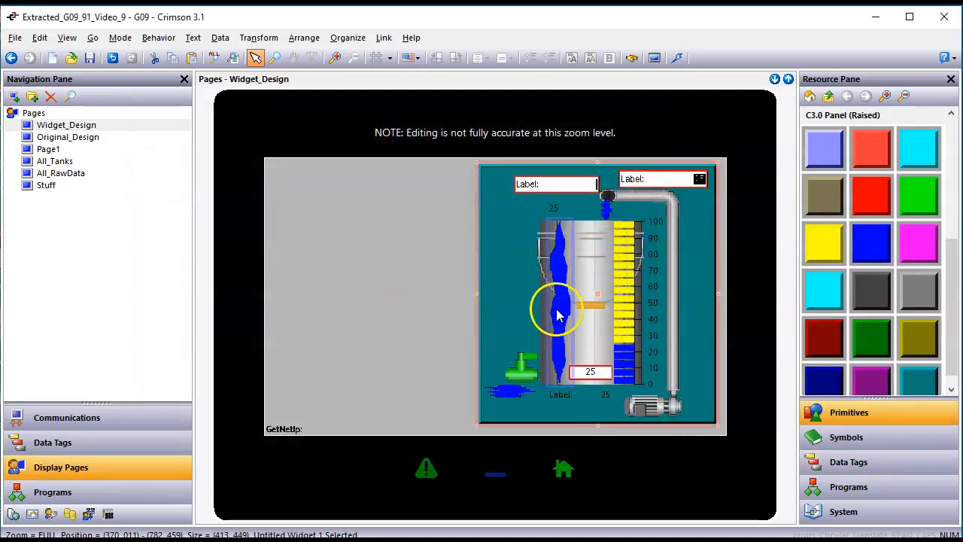
scroll(558, 314, "up", 1)
left_click_drag(563, 516, 621, 524)
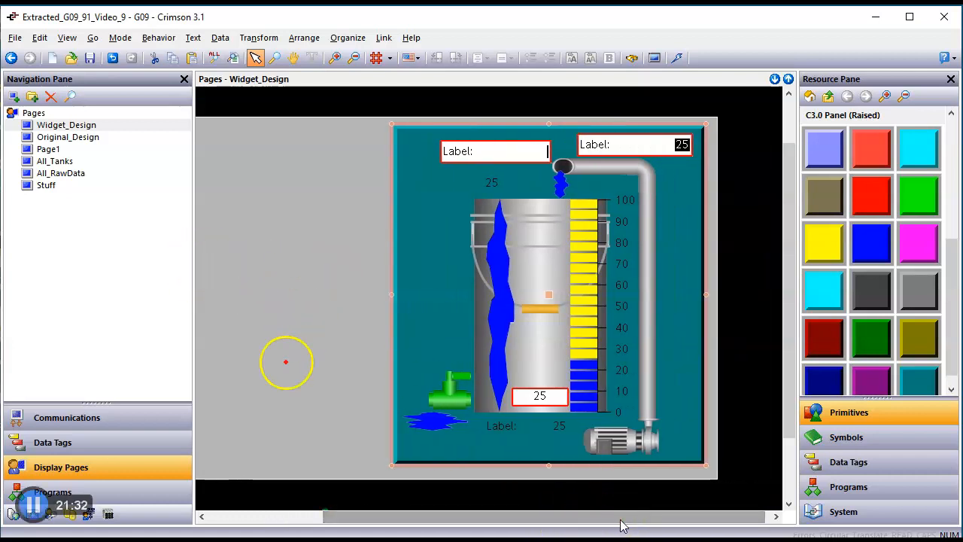
left_click_drag(280, 374, 468, 173)
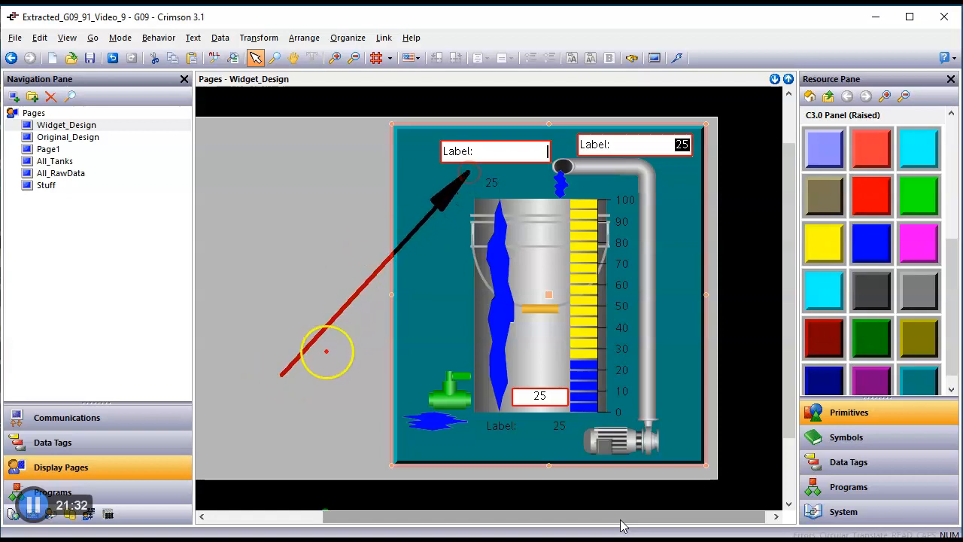
mouse_move(323, 399)
left_mouse_down()
mouse_move(480, 191)
mouse_move(511, 177)
mouse_move(481, 200)
left_mouse_up()
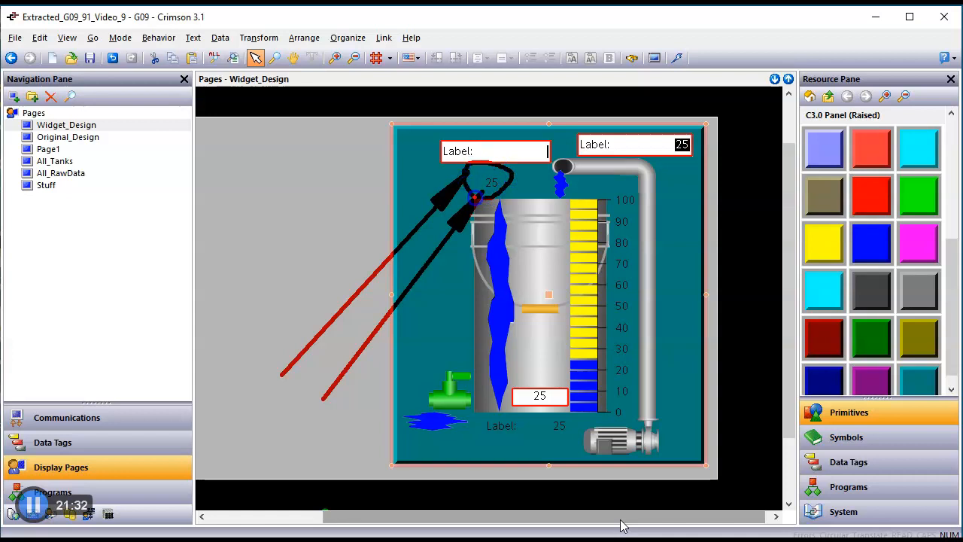
mouse_move(272, 471)
left_mouse_down()
mouse_move(413, 400)
mouse_move(450, 349)
mouse_move(435, 420)
left_mouse_up()
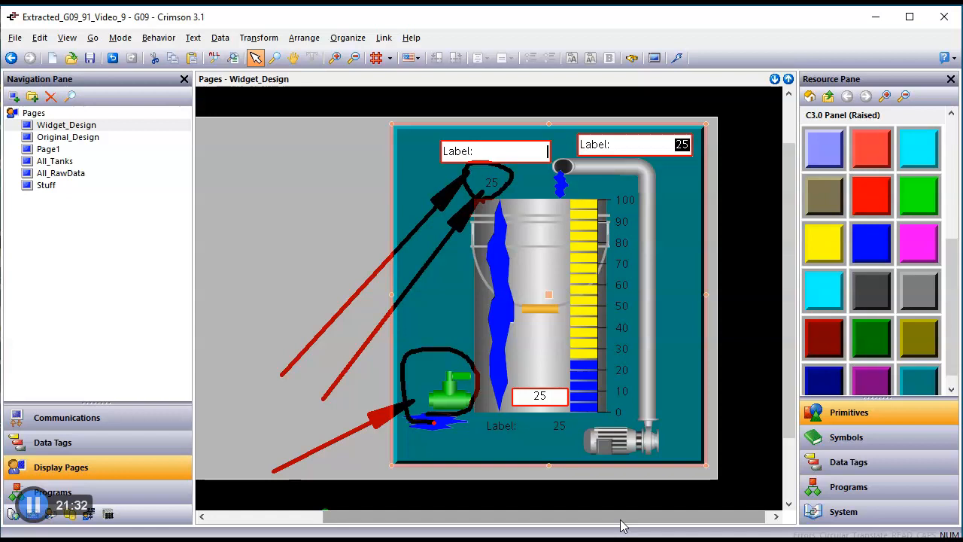
left_click_drag(324, 269, 566, 360)
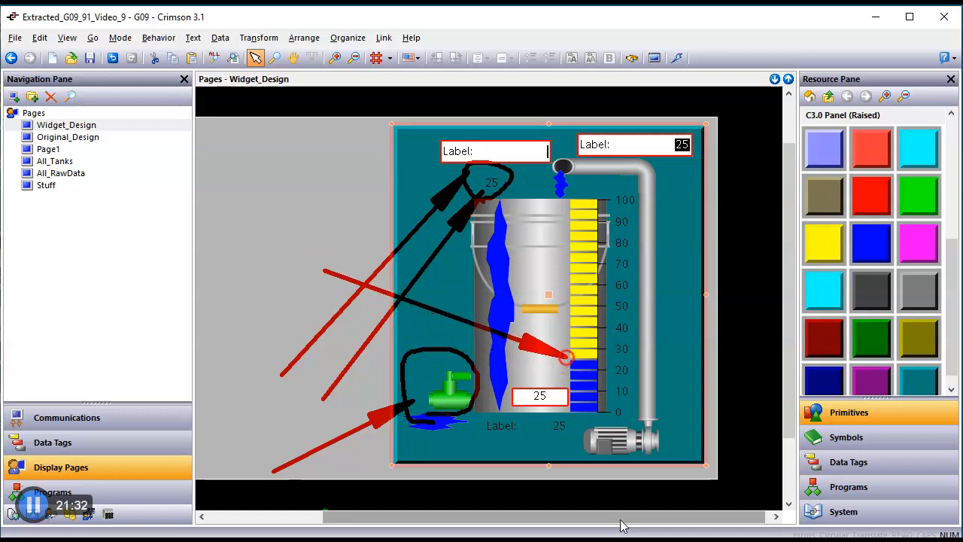
key("Escape")
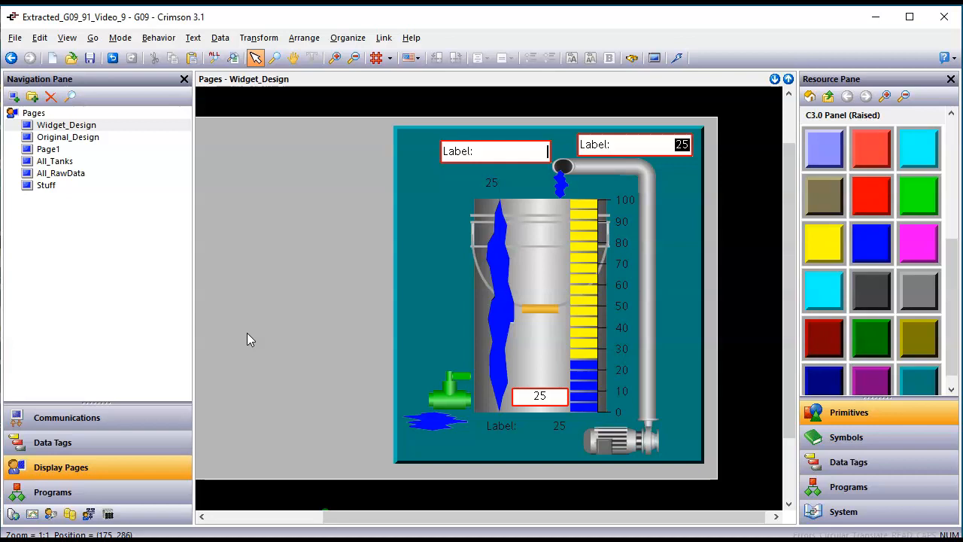
Step: Select the tank widget on Widget_Design and bring up the Organize menu's Save Widget command
left_click(411, 37)
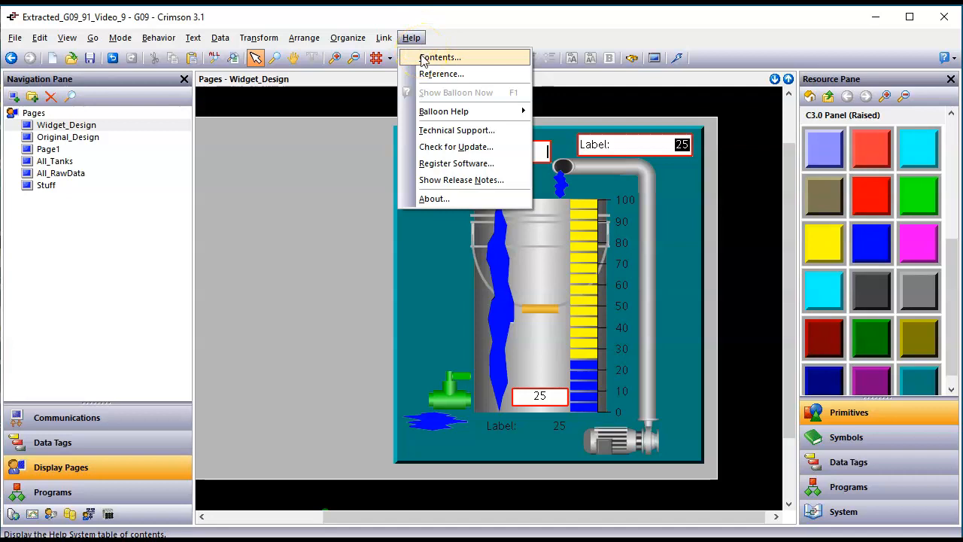
left_click(290, 183)
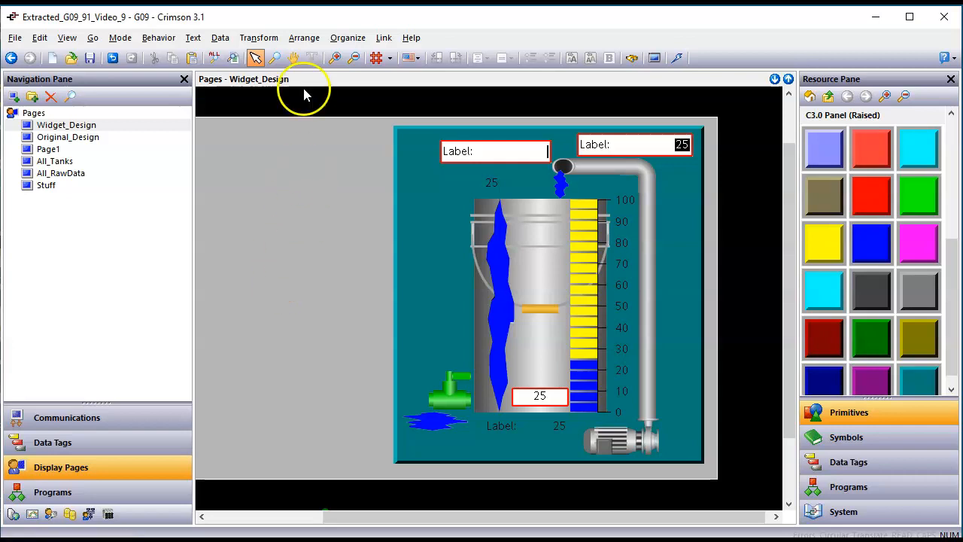
left_click(354, 42)
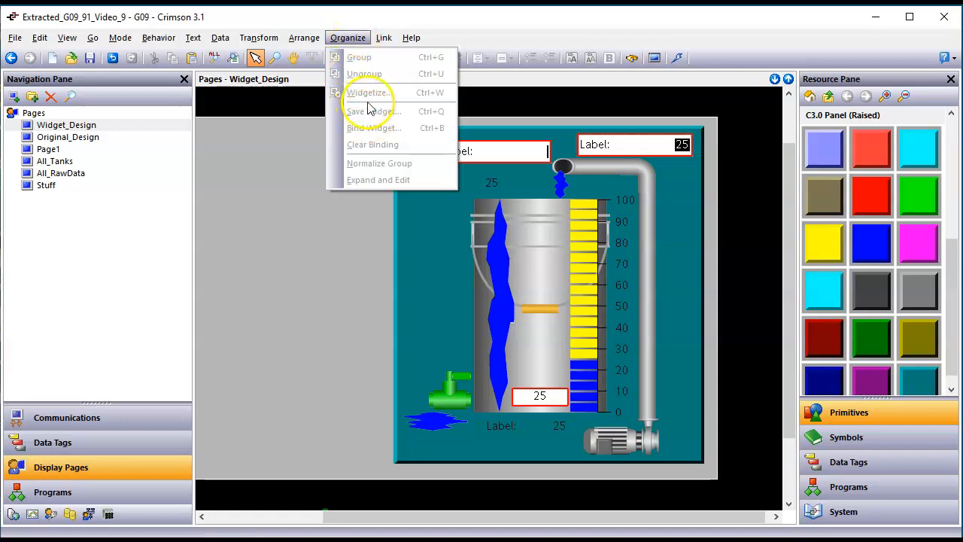
left_click(305, 241)
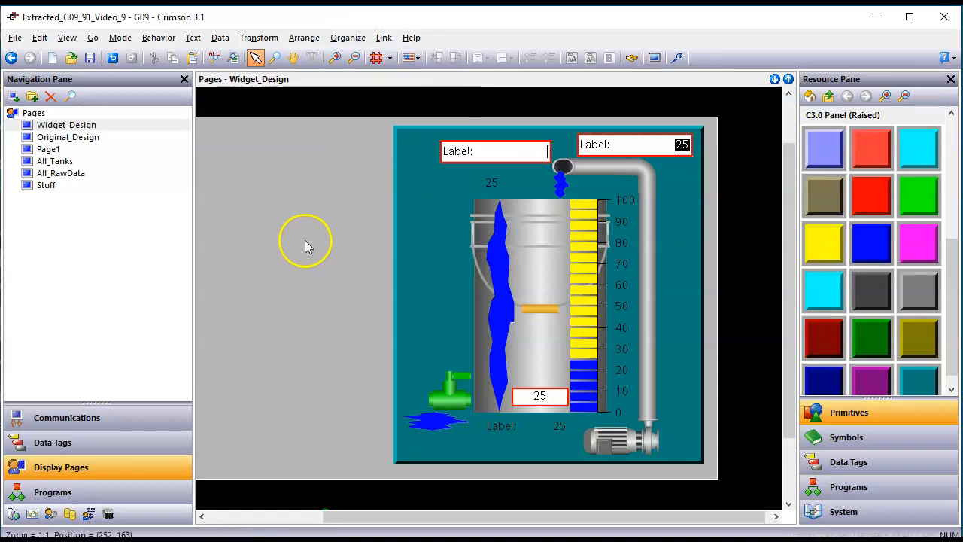
left_click(401, 245)
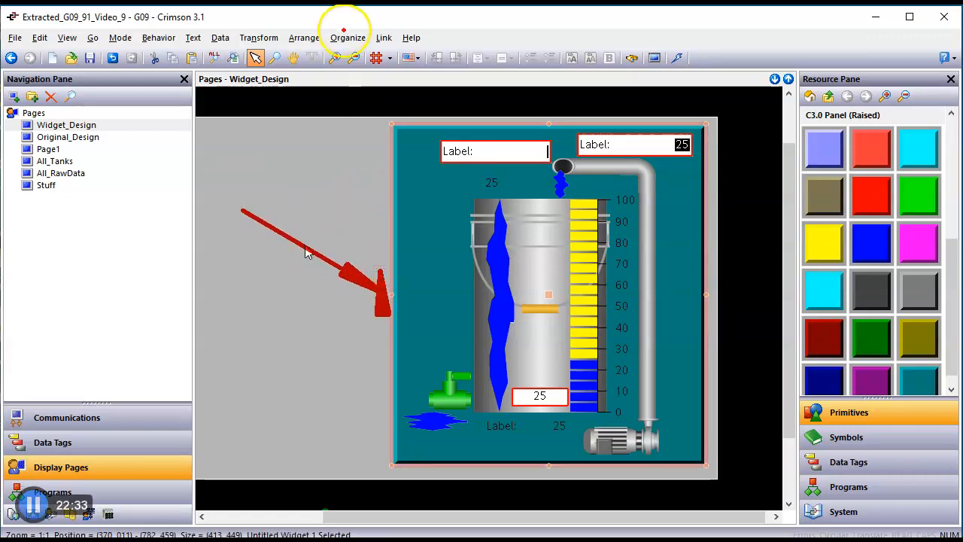
left_click(349, 38)
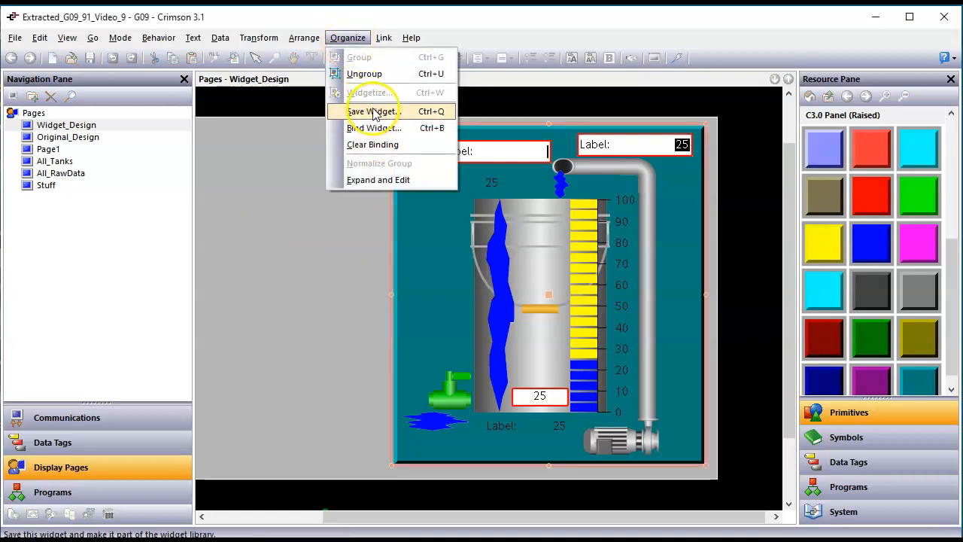
Step: Save the selected tank widget into the Widgets folder as My_Tank_30.wid31
left_click(373, 113)
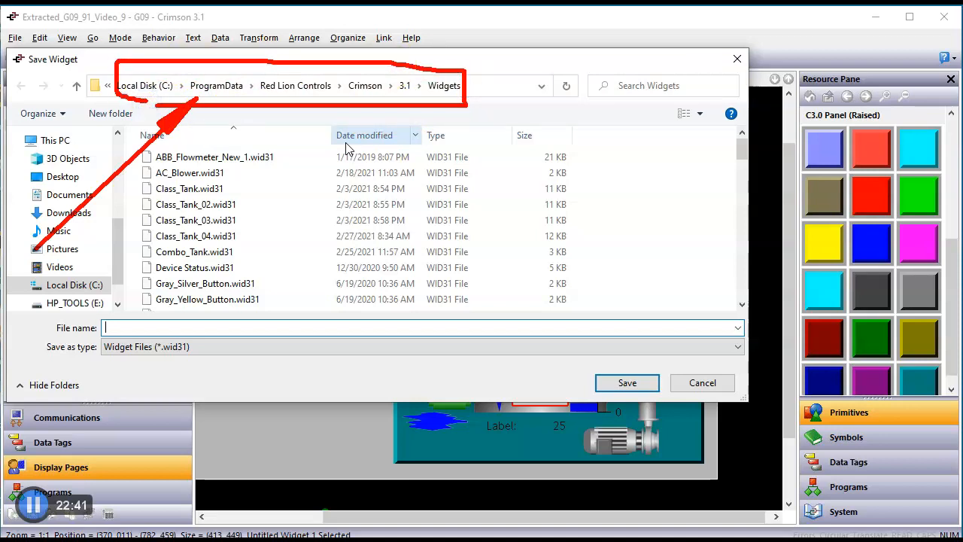
left_click(266, 329)
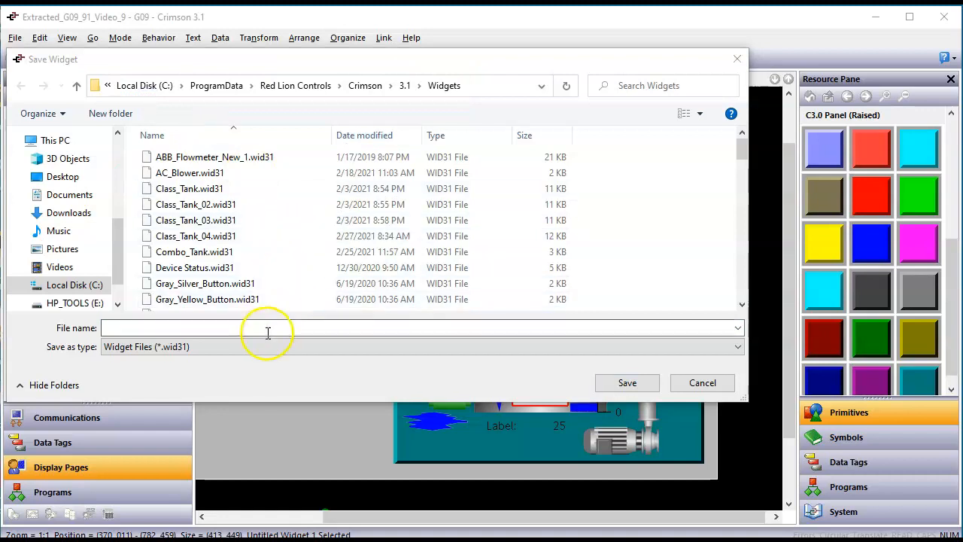
type("My")
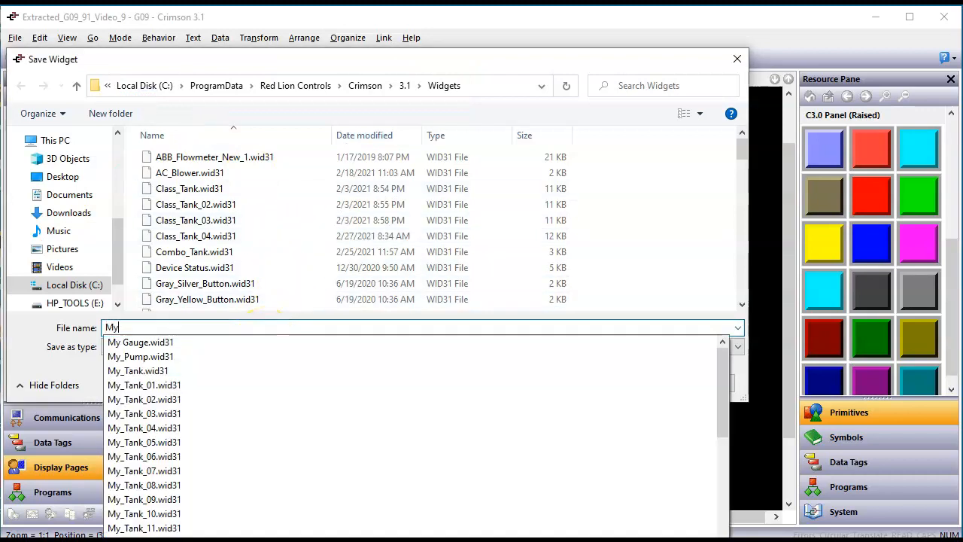
type("_T")
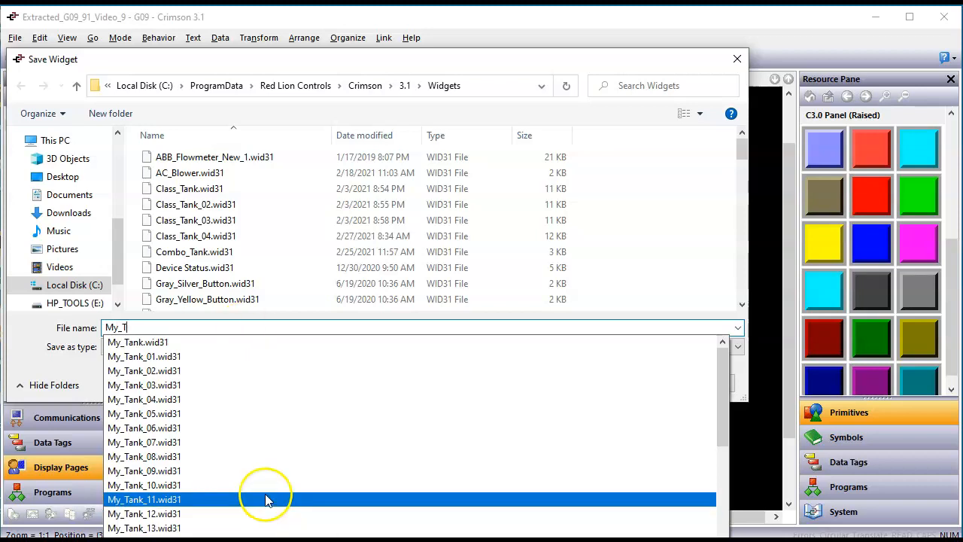
scroll(179, 512, "down", 3)
scroll(179, 514, "down", 2)
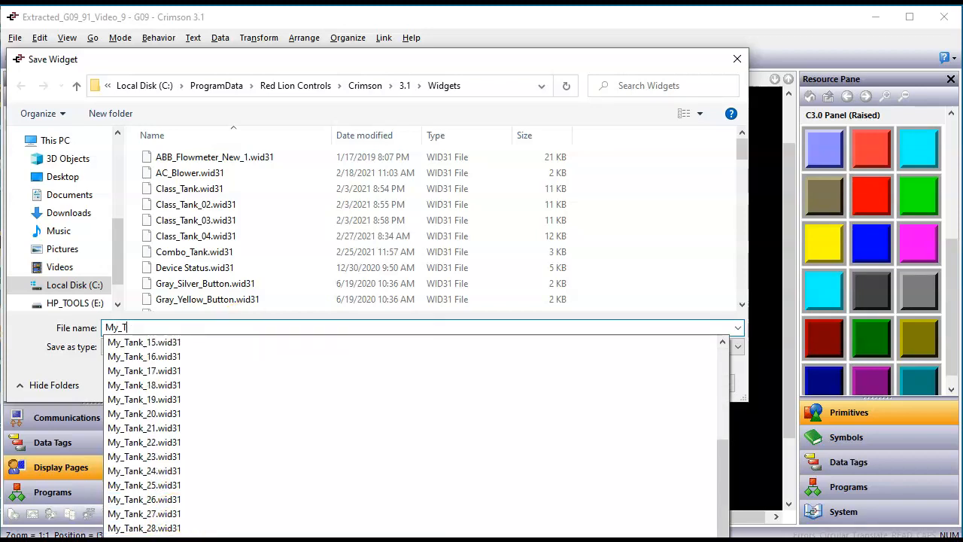
left_click(154, 537)
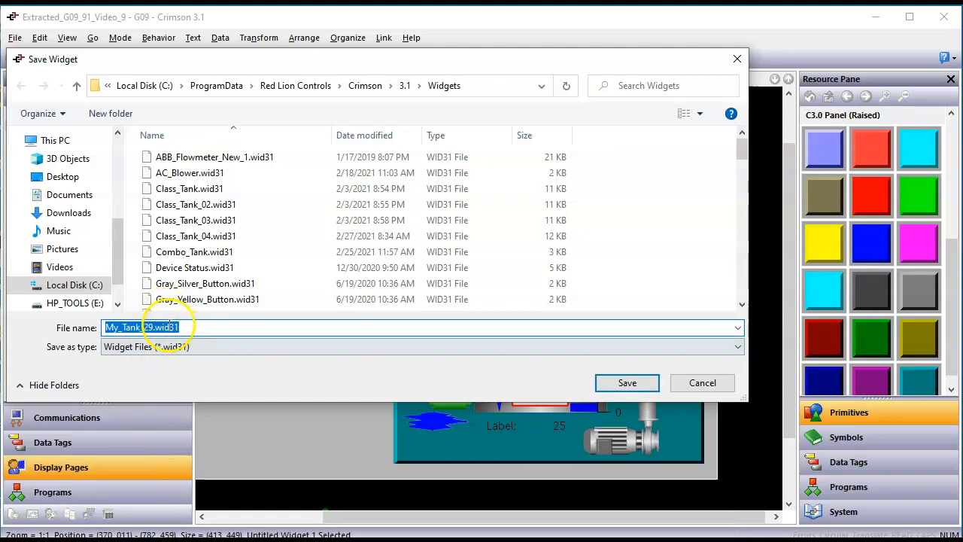
left_click(155, 327)
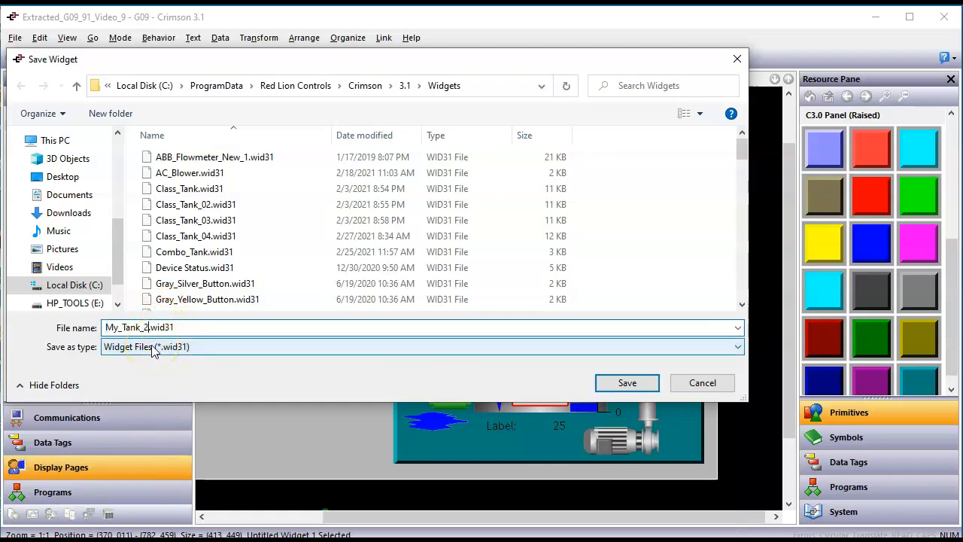
type("_")
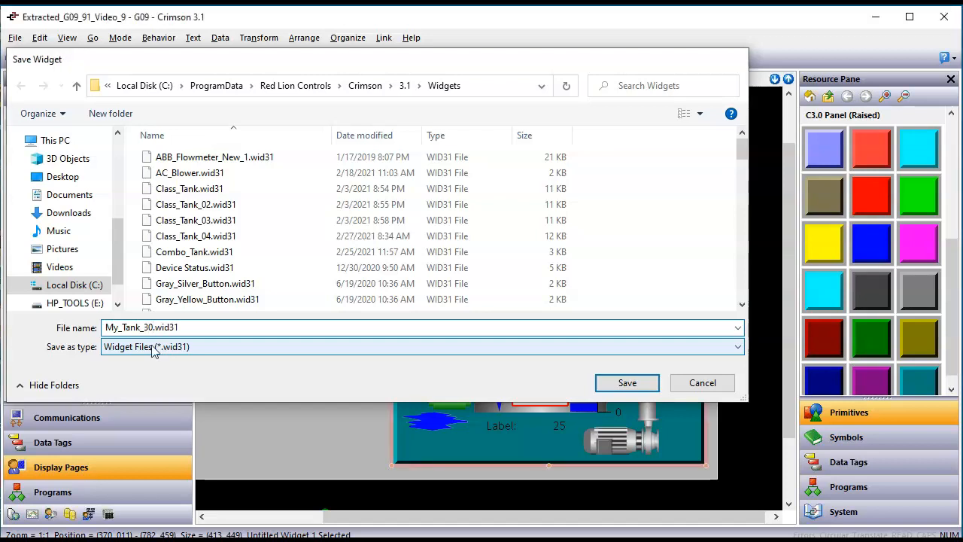
key("Return")
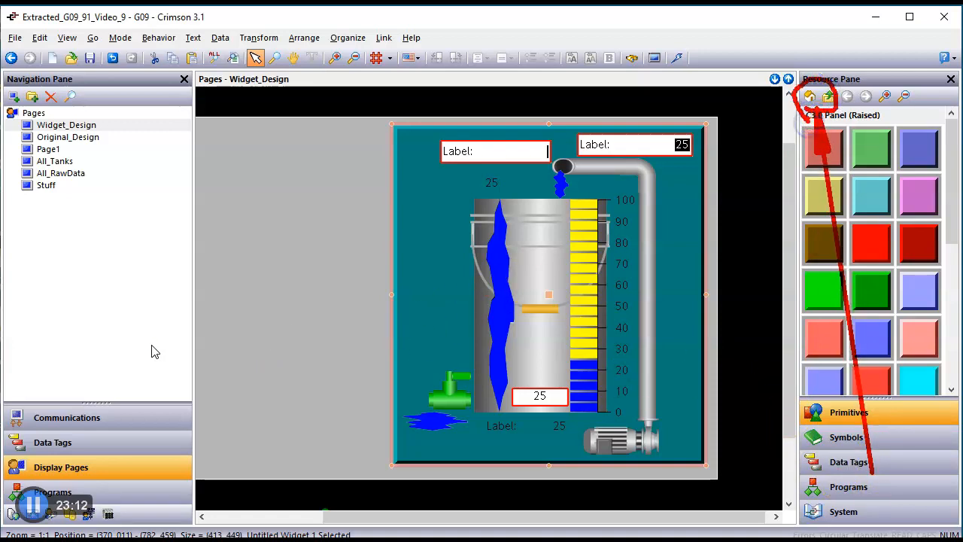
Step: Open the Resource Pane's Widgets category and scroll to the bottom to find My_Tank_30
left_click(809, 96)
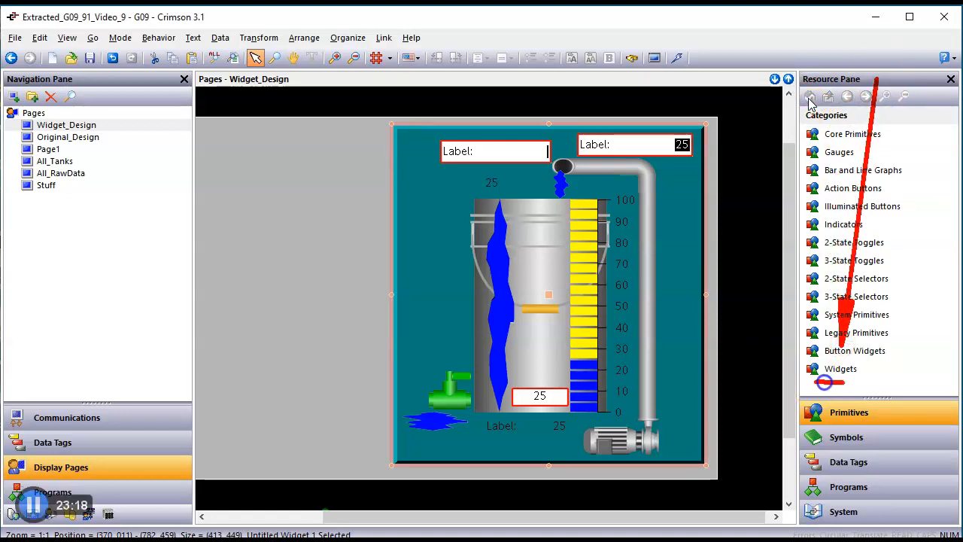
left_click(843, 369)
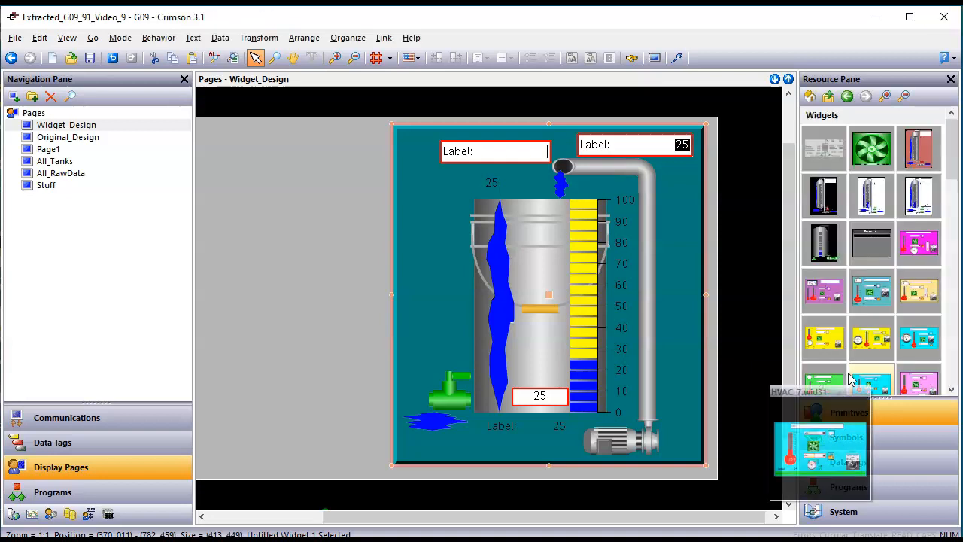
left_click_drag(952, 167, 952, 369)
mouse_move(865, 383)
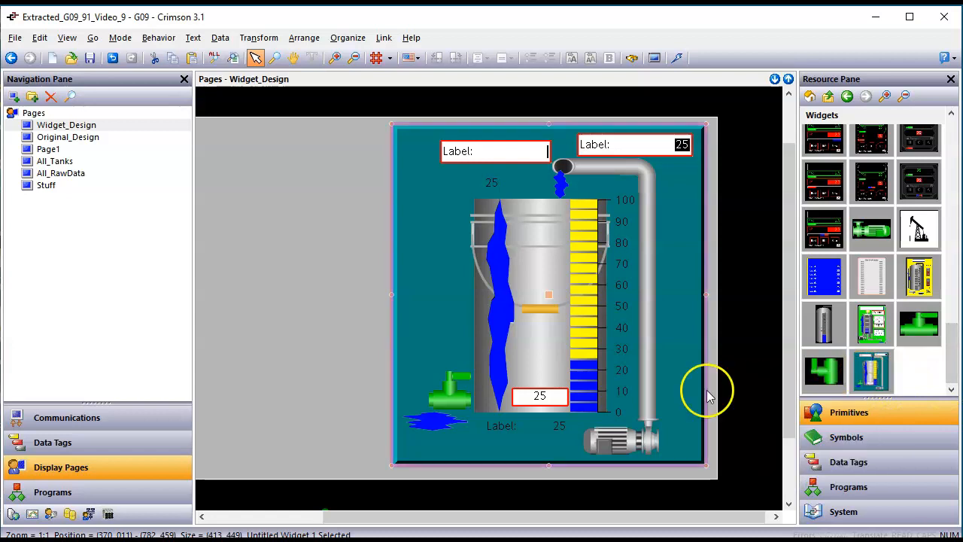
left_click(347, 327)
left_click(419, 329)
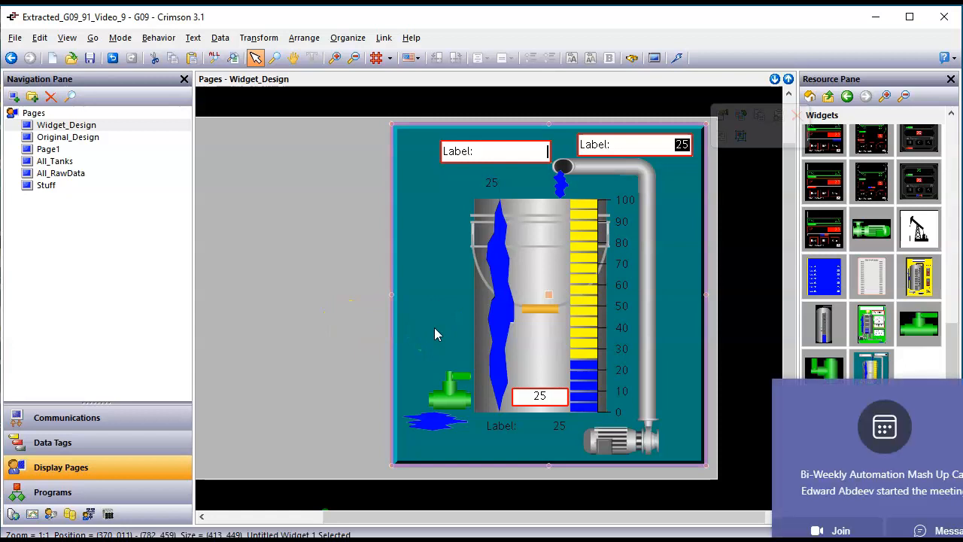
left_click(342, 369)
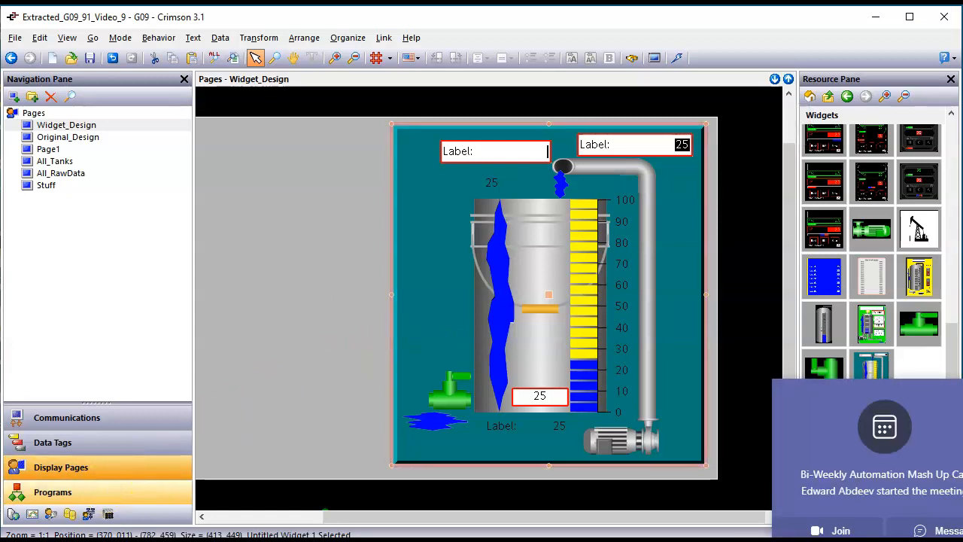